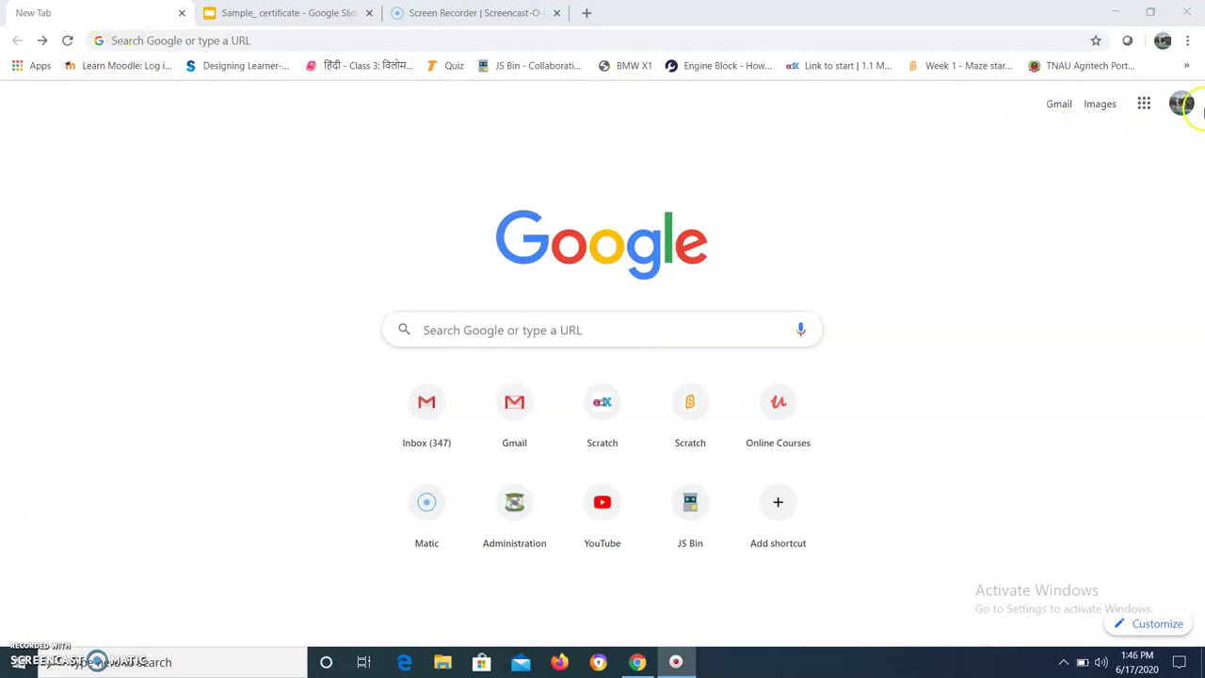
Go from Gmail to Google Drive's My Drive in a new tab using the apps grid
{"action": "left_click", "coordinate": [1052, 107]}
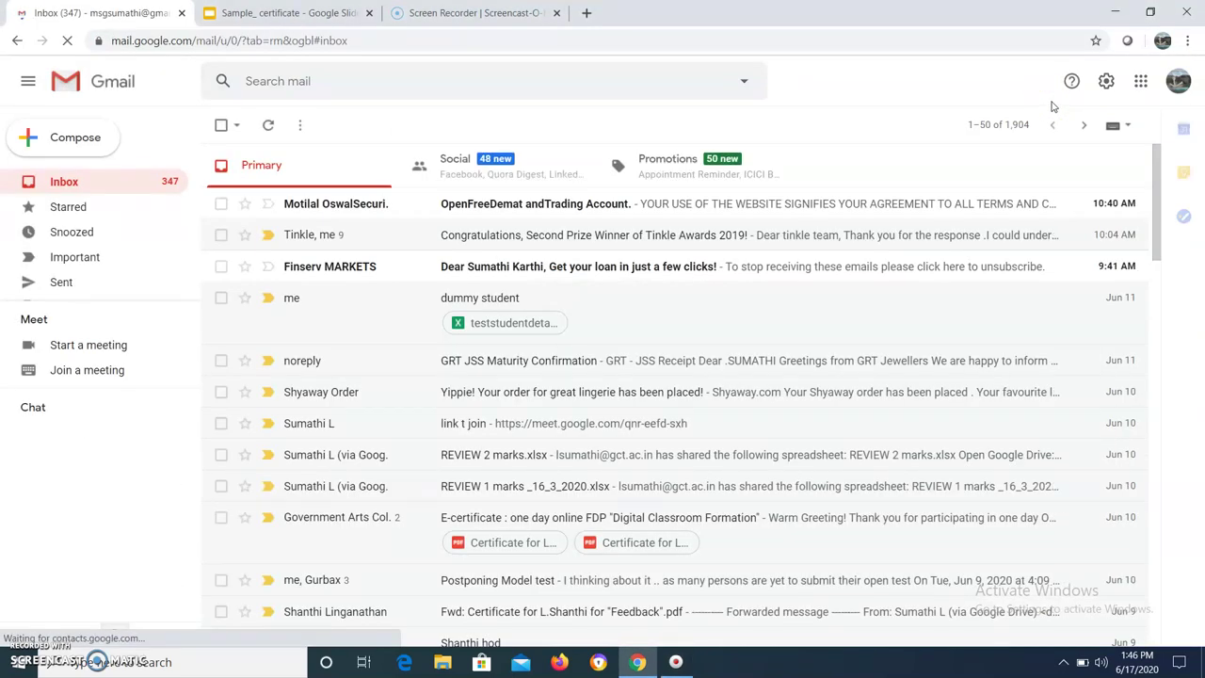
{"action": "left_click", "coordinate": [1140, 80]}
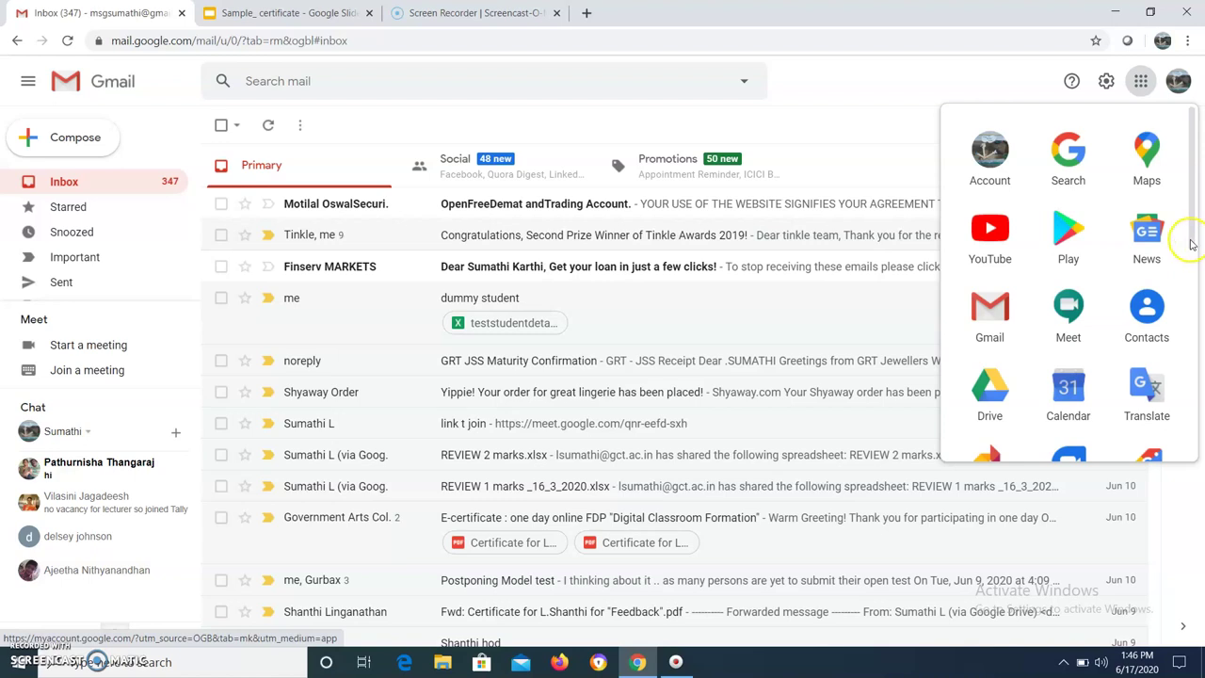
{"action": "left_click", "coordinate": [980, 390]}
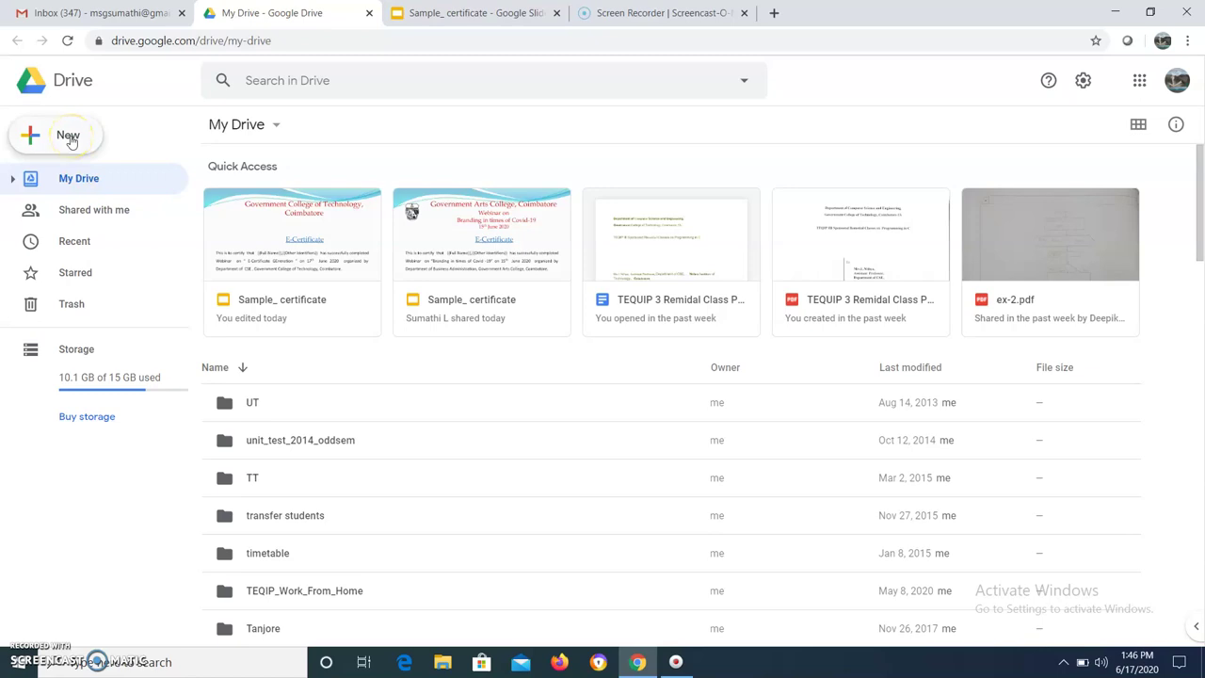
Create a new blank Google Form from Drive's New > More menu
{"action": "left_click", "coordinate": [70, 137]}
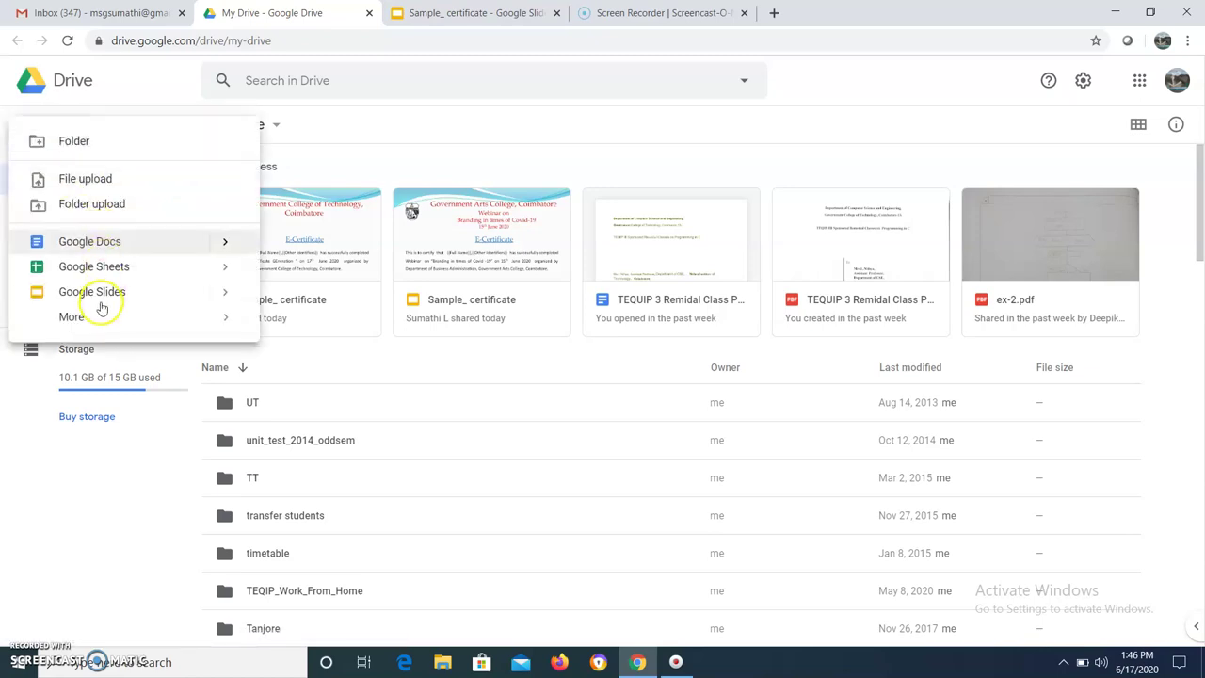
{"action": "mouse_move", "coordinate": [79, 318]}
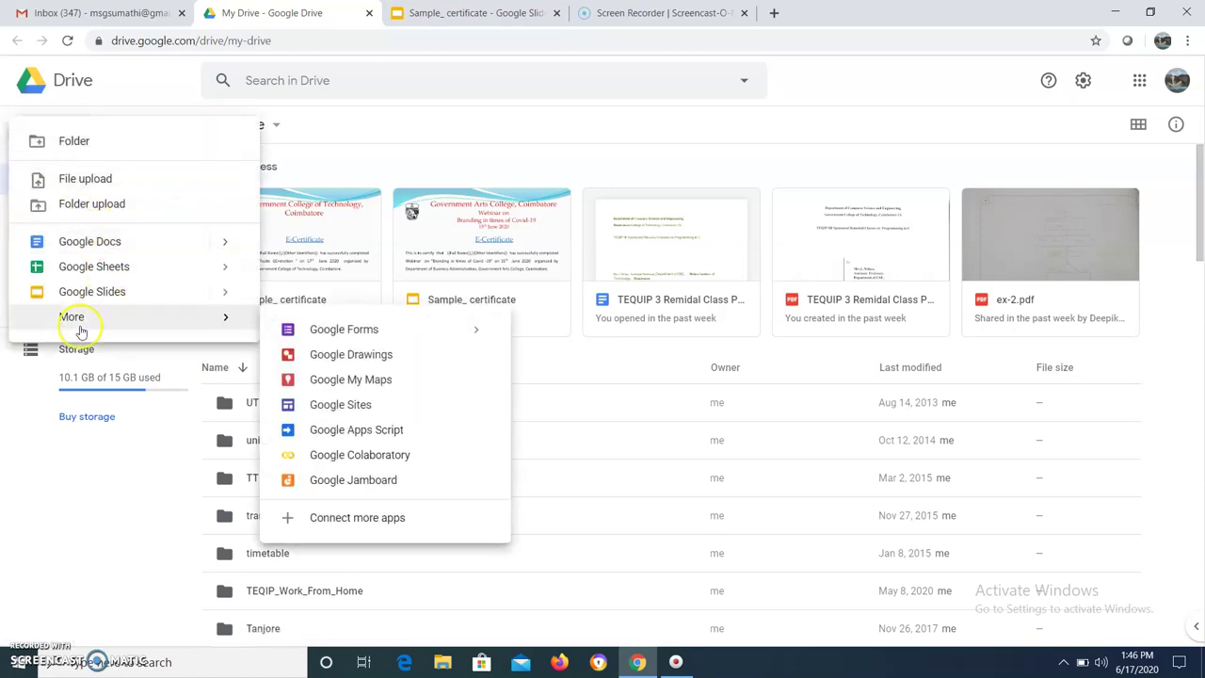
{"action": "left_click", "coordinate": [344, 329]}
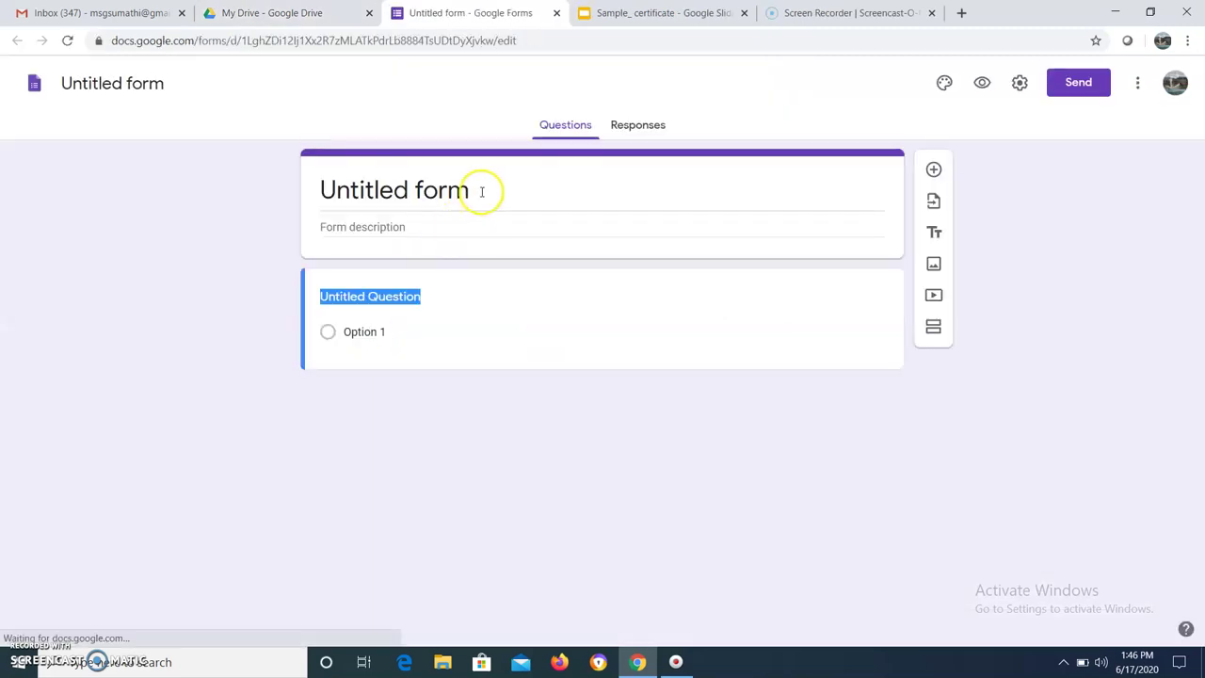
Replace the Untitled form title with 'Sample Cert creation'
{"action": "left_click", "coordinate": [481, 192]}
{"action": "key", "text": "BackSpace"}
{"action": "type", "text": "Sapl"}
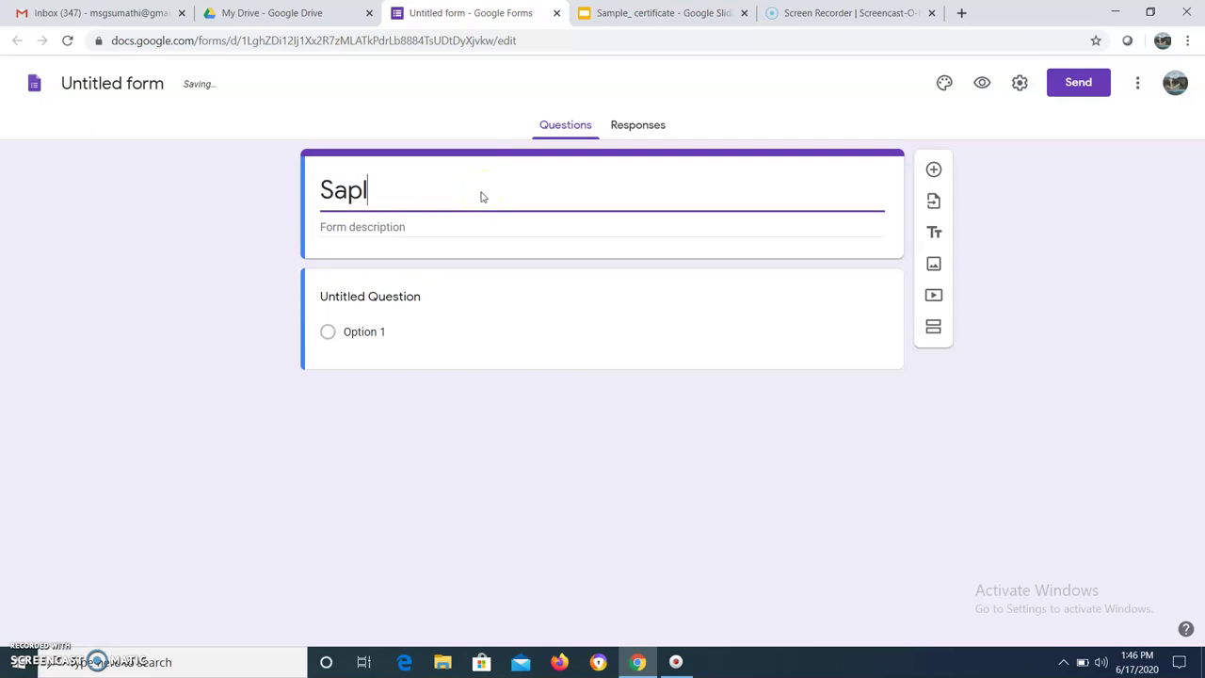
{"action": "key", "text": "BackSpace"}
{"action": "key", "text": "BackSpace"}
{"action": "key", "text": "BackSpace"}
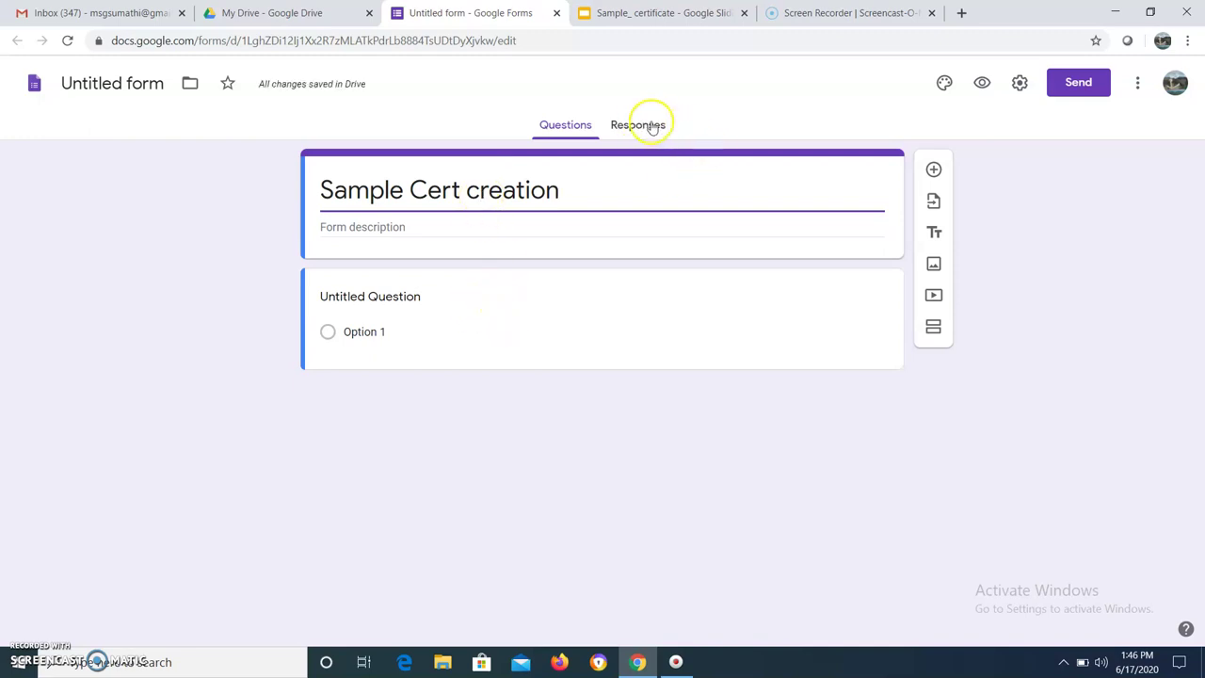
{"action": "left_click", "coordinate": [1118, 260]}
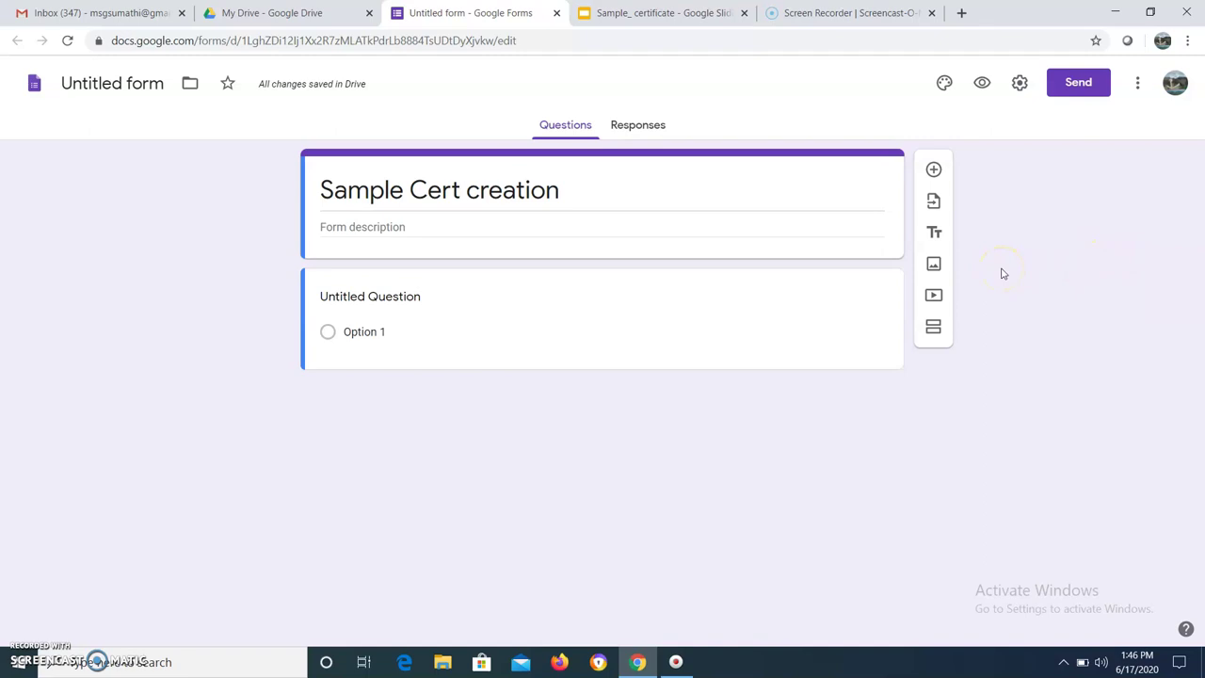
Turn on Collect email addresses and Limit to 1 response in General settings
{"action": "left_click", "coordinate": [1020, 84]}
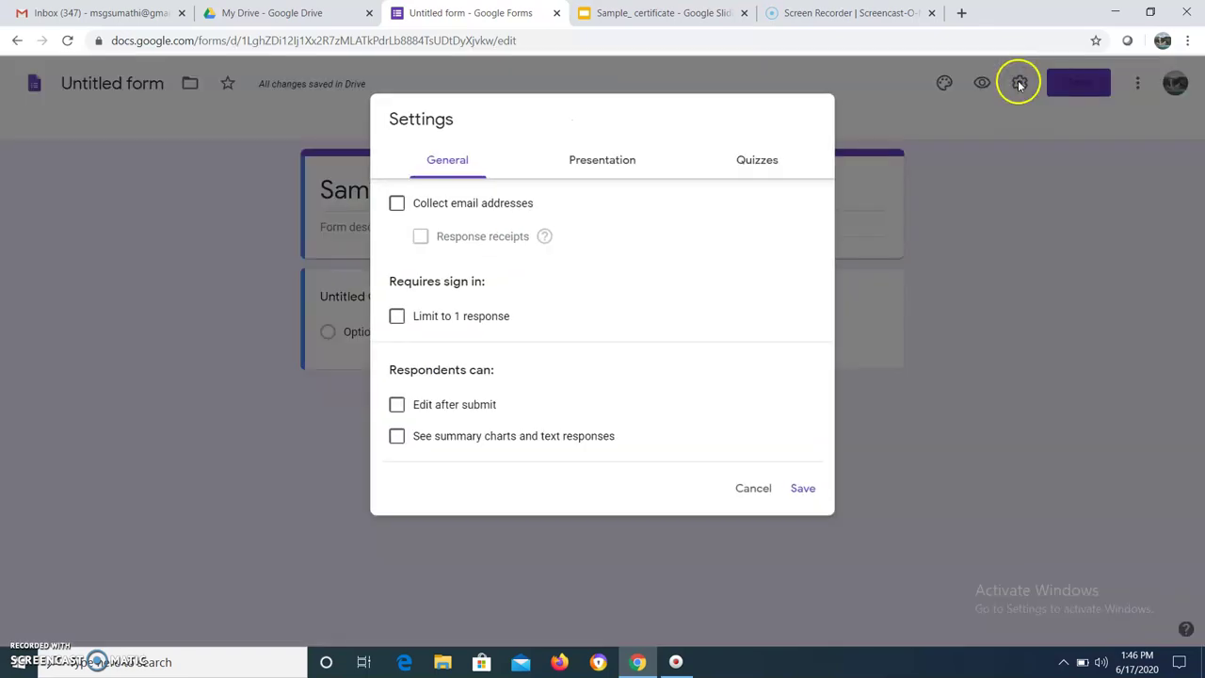
{"action": "left_click", "coordinate": [396, 206]}
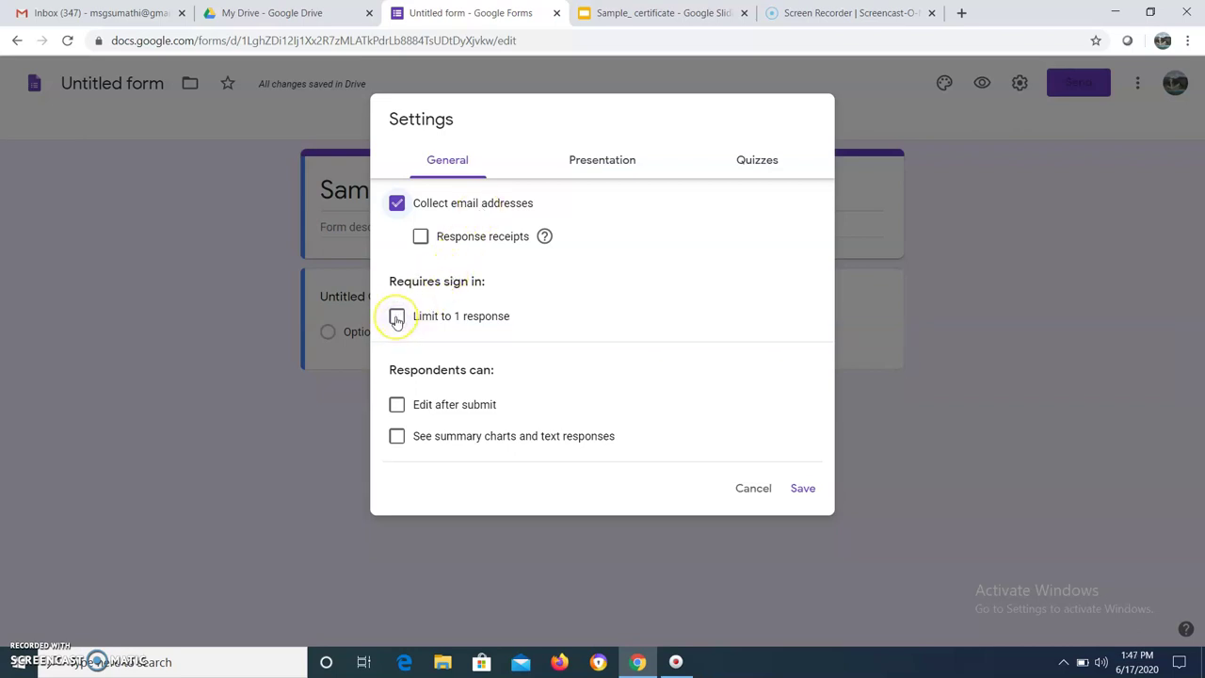
{"action": "left_click", "coordinate": [396, 318]}
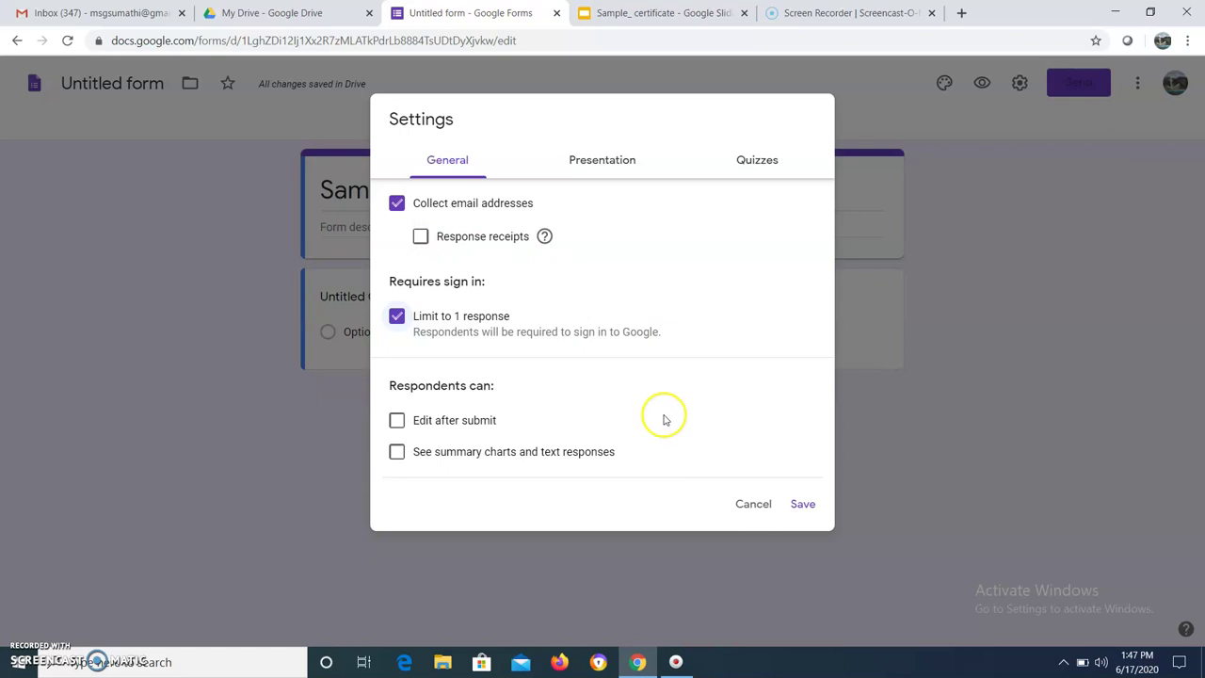
{"action": "left_click", "coordinate": [804, 508]}
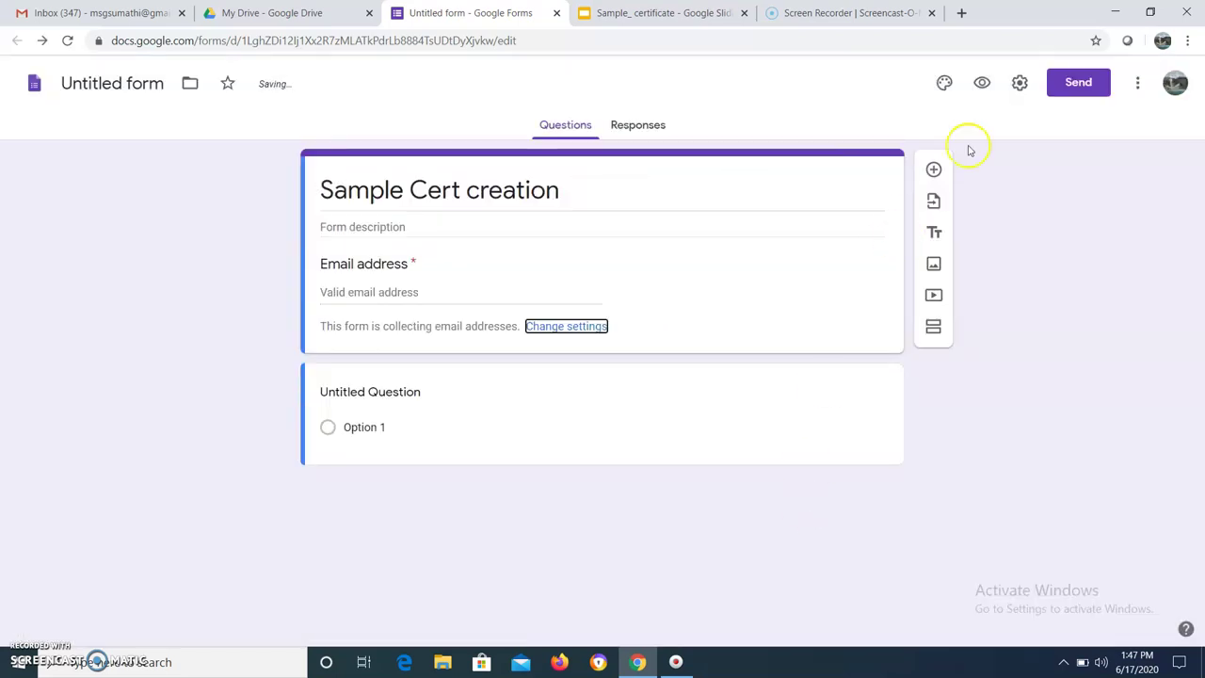
Enable Make this a quiz in the Quizzes settings and save
{"action": "left_click", "coordinate": [1018, 87]}
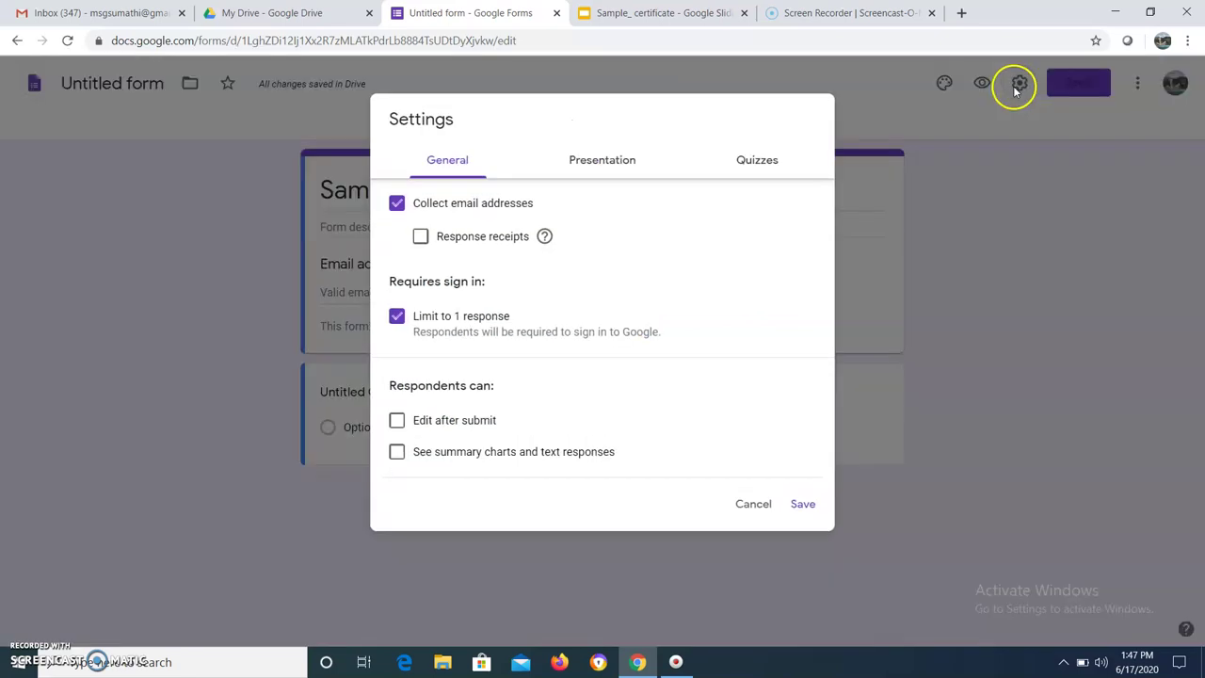
{"action": "left_click", "coordinate": [750, 162]}
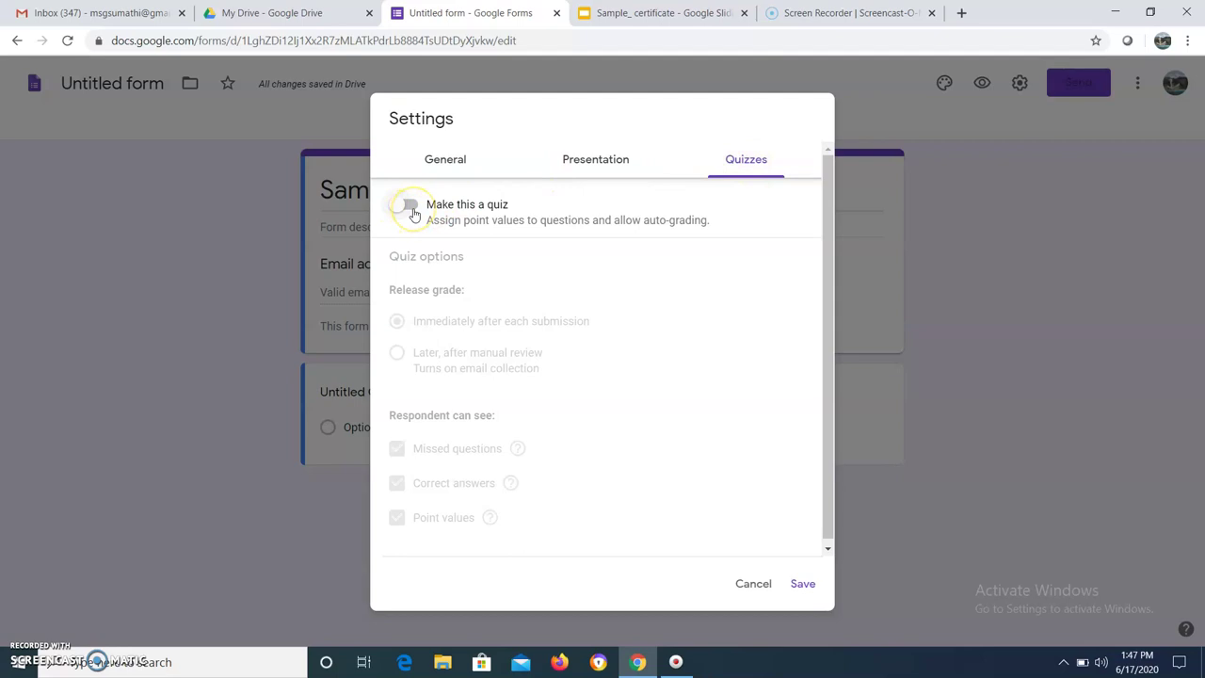
{"action": "left_click", "coordinate": [411, 207]}
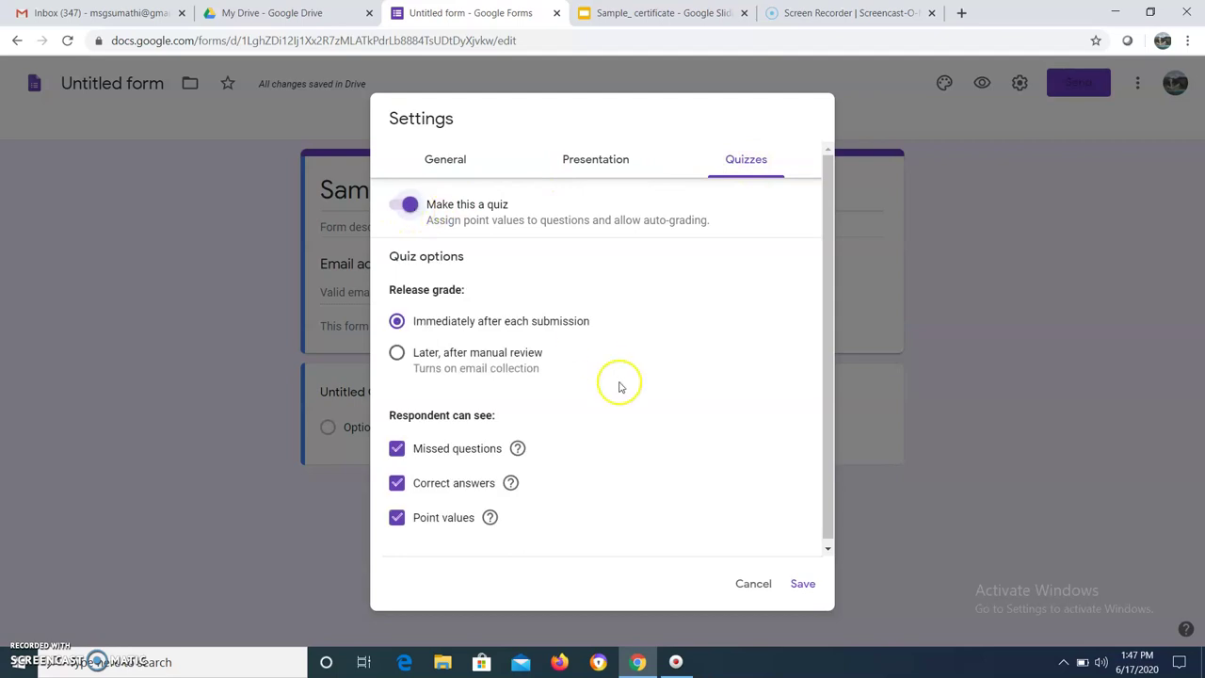
{"action": "left_click", "coordinate": [808, 587]}
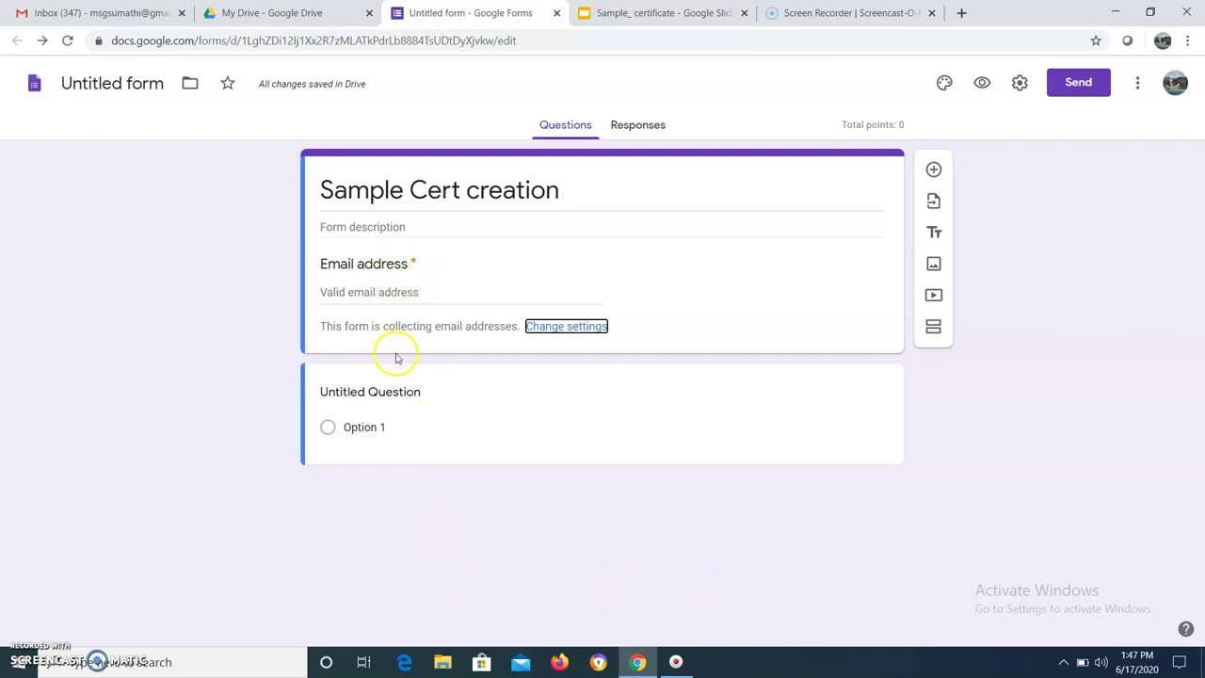
Add three short-answer questions titled Name, Department and College
{"action": "left_click", "coordinate": [429, 393]}
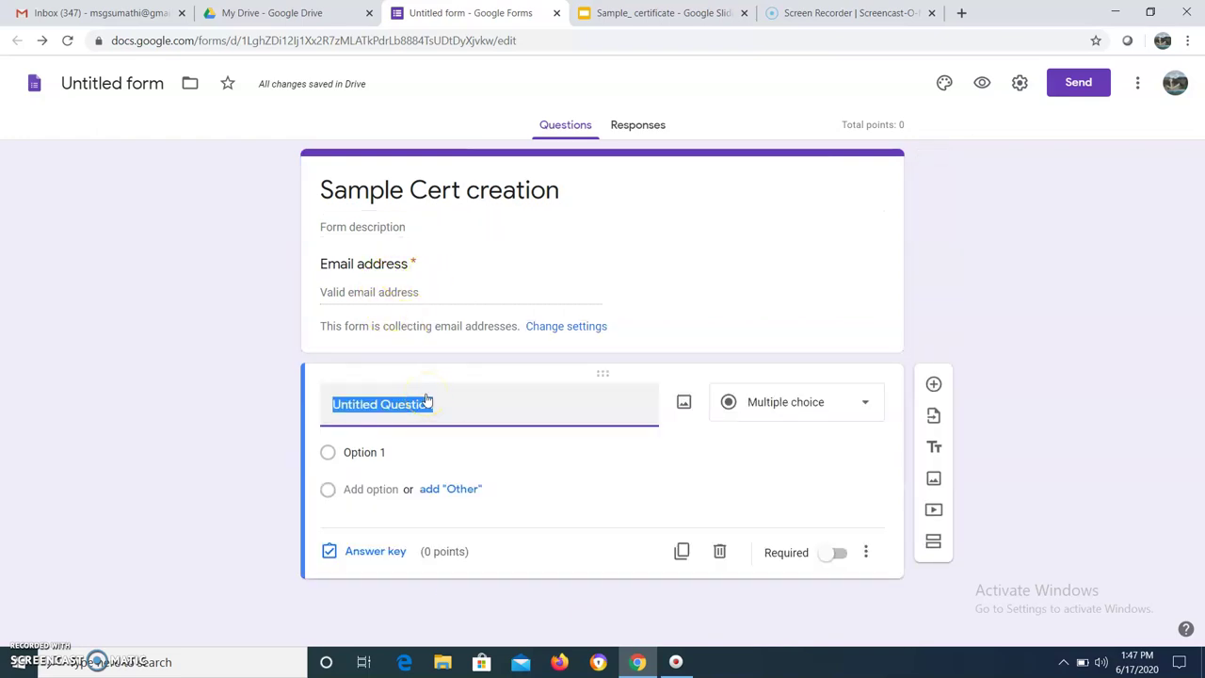
{"action": "key", "text": "BackSpace"}
{"action": "type", "text": "Name"}
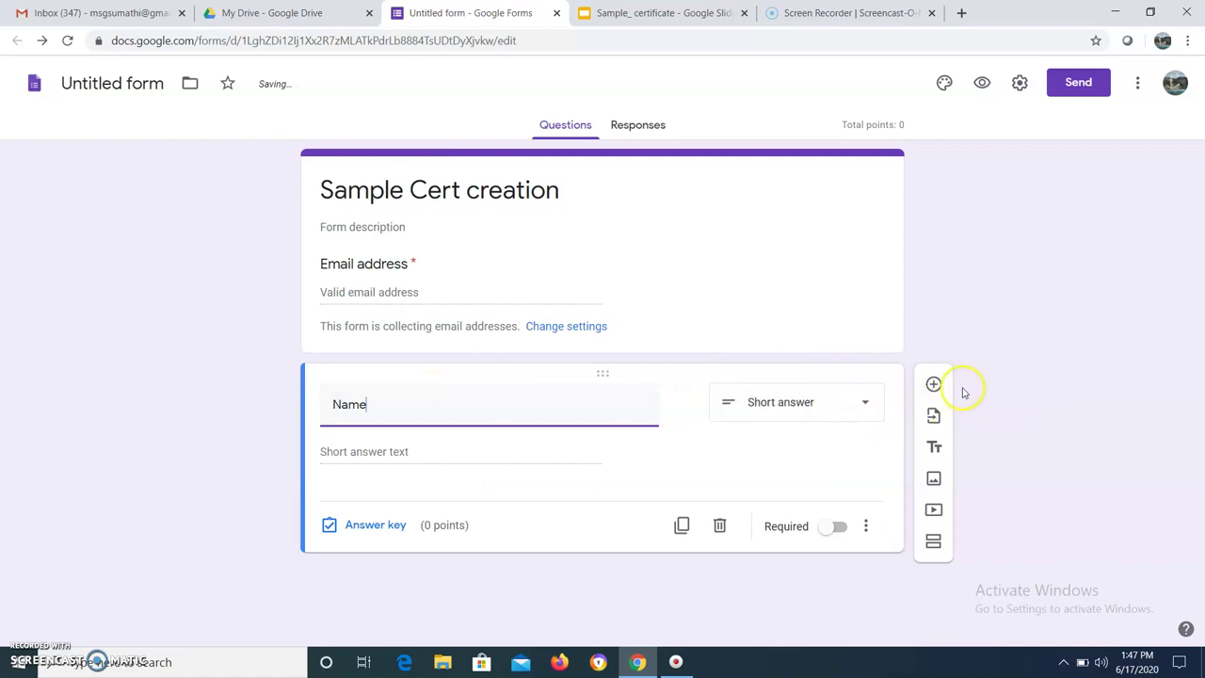
{"action": "left_click", "coordinate": [932, 384]}
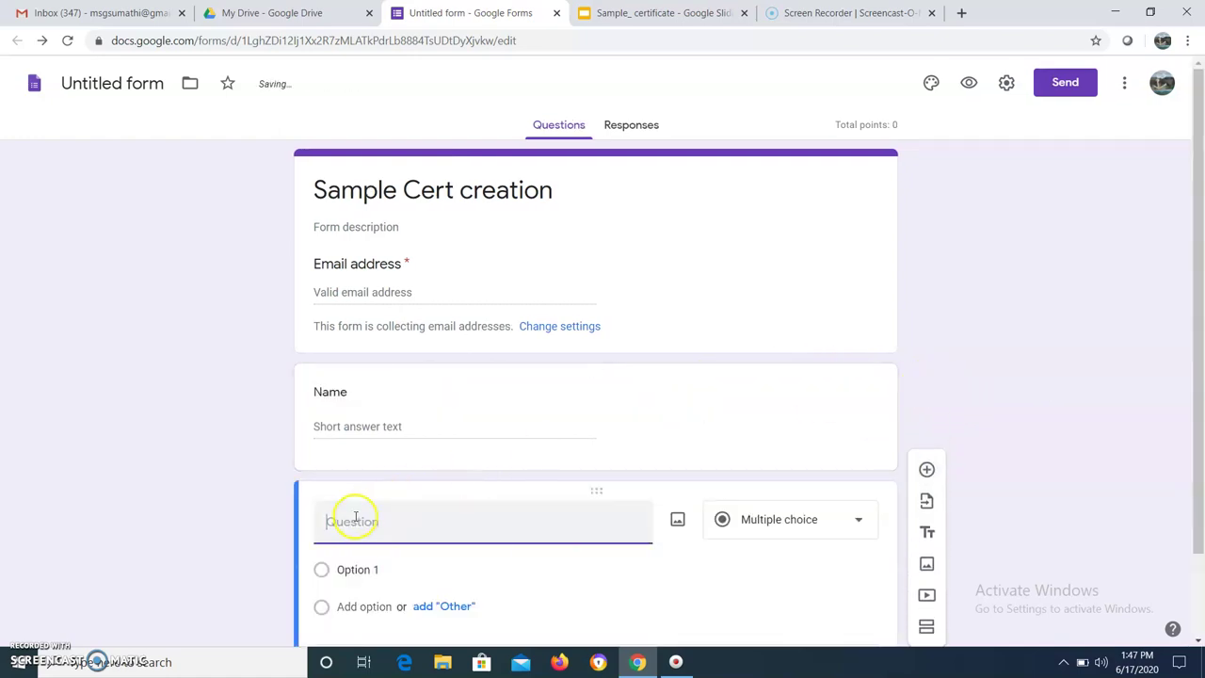
{"action": "type", "text": "Department"}
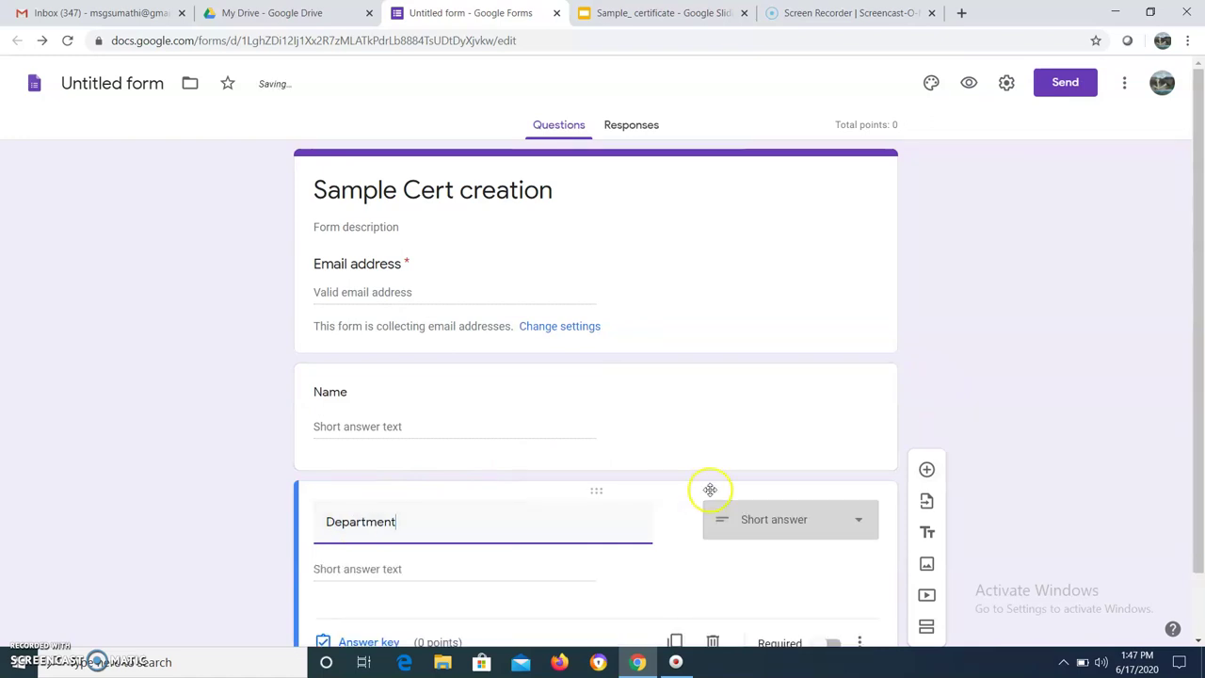
{"action": "left_click", "coordinate": [926, 469]}
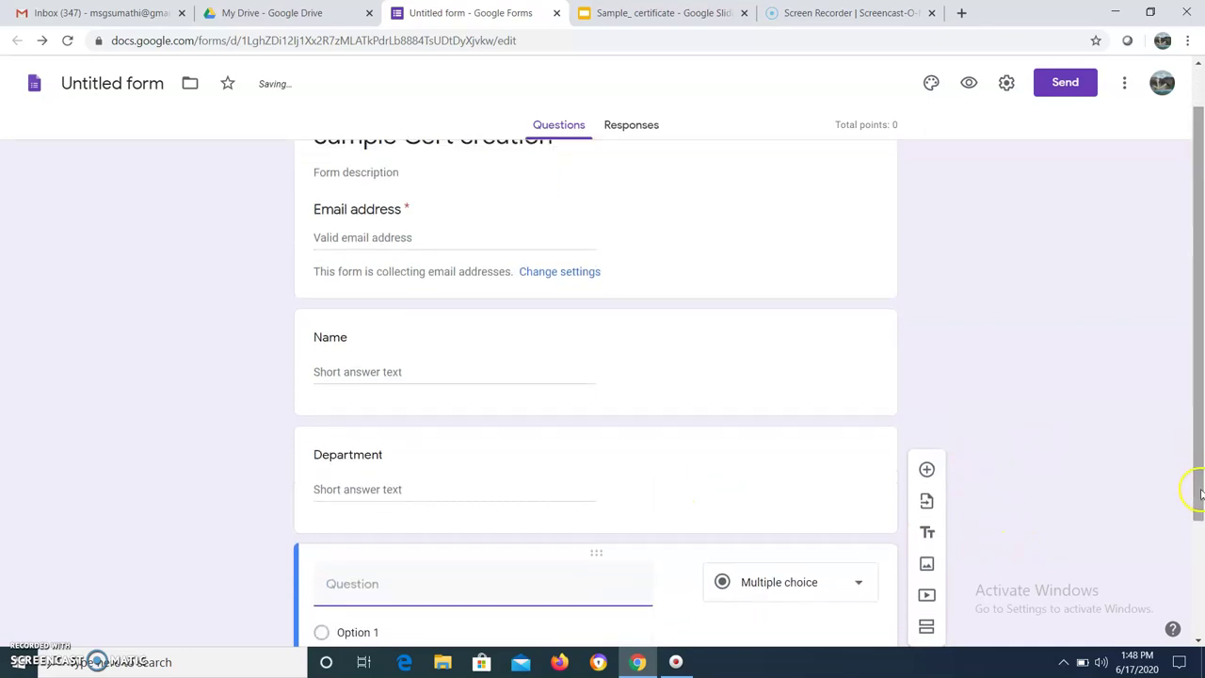
{"action": "left_click", "coordinate": [345, 585]}
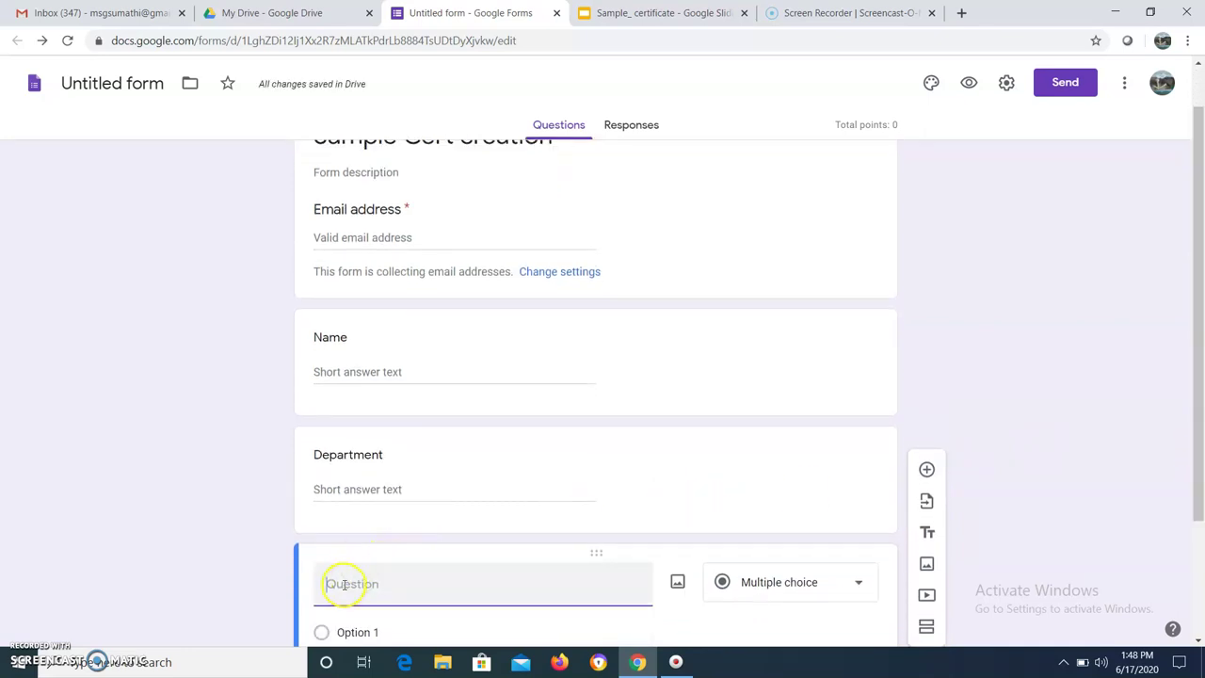
{"action": "type", "text": "College"}
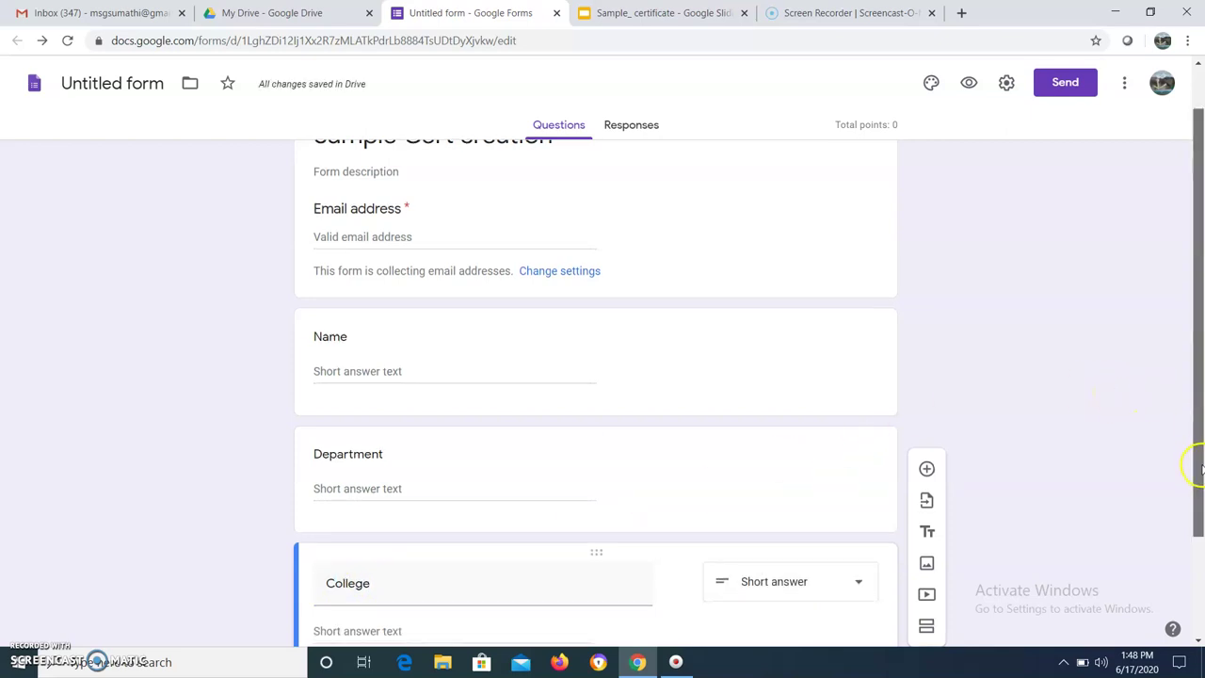
{"action": "scroll", "coordinate": [1196, 460], "scroll_direction": "down", "scroll_amount": 2}
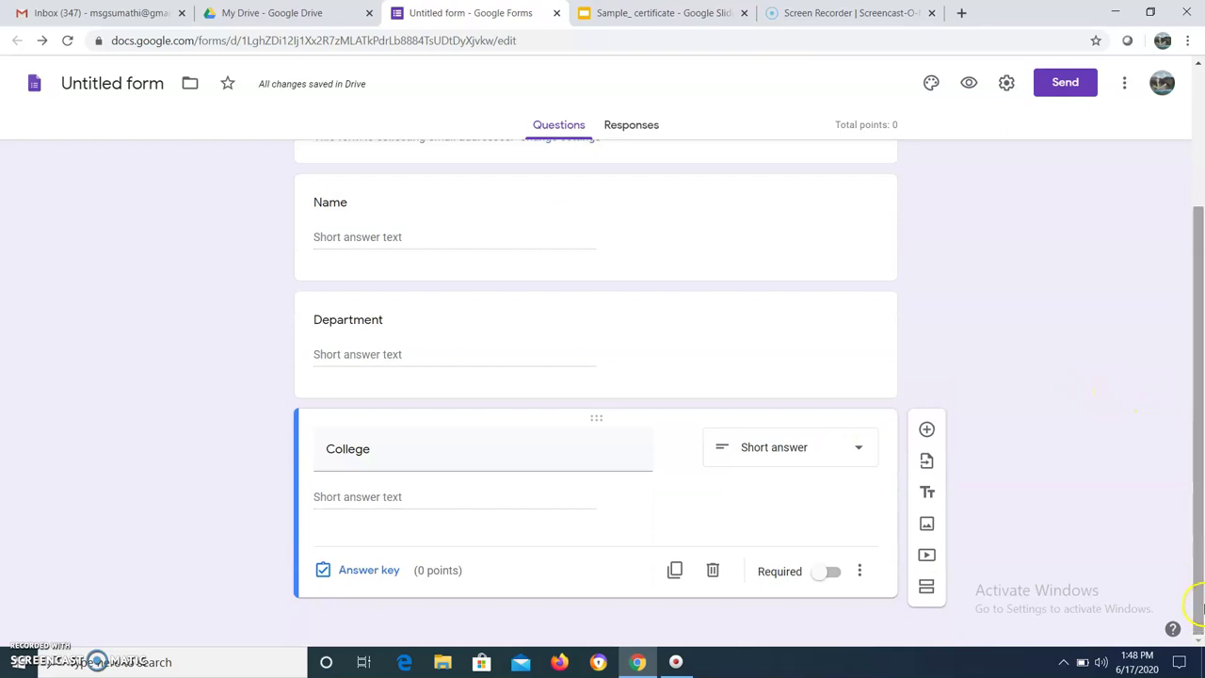
{"action": "left_click_drag", "start_coordinate": [1194, 511], "coordinate": [1171, 367]}
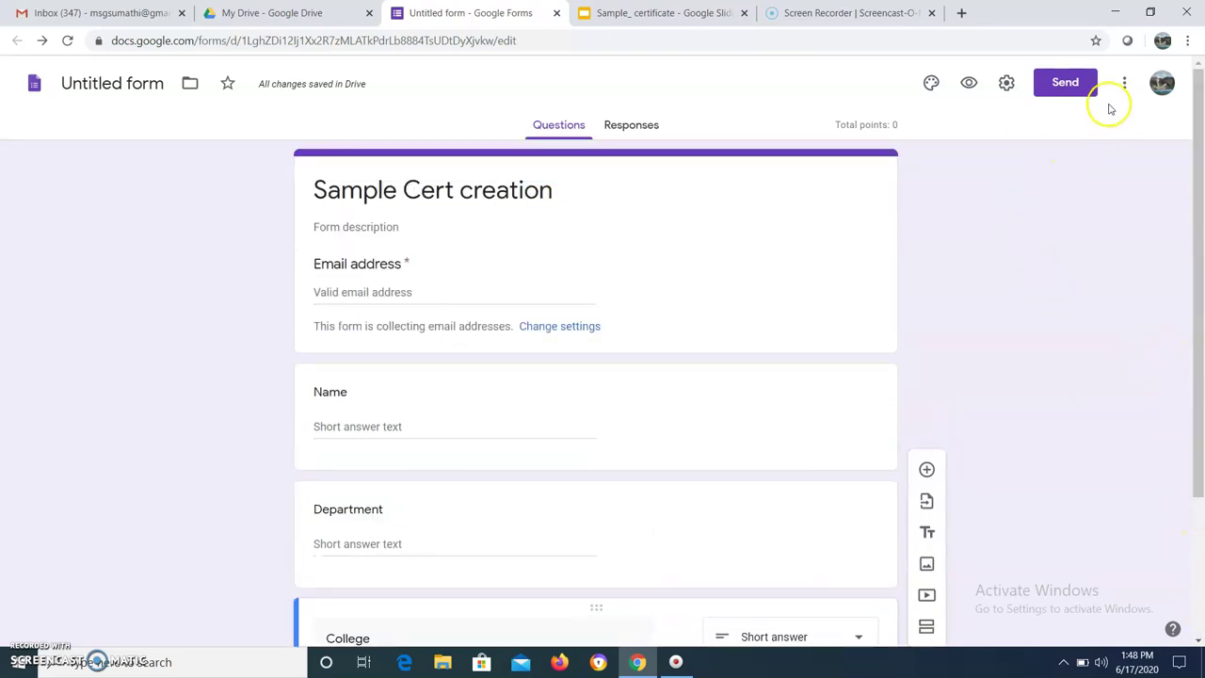
Search the add-ons marketplace for Certify'em
{"action": "left_click", "coordinate": [1124, 86]}
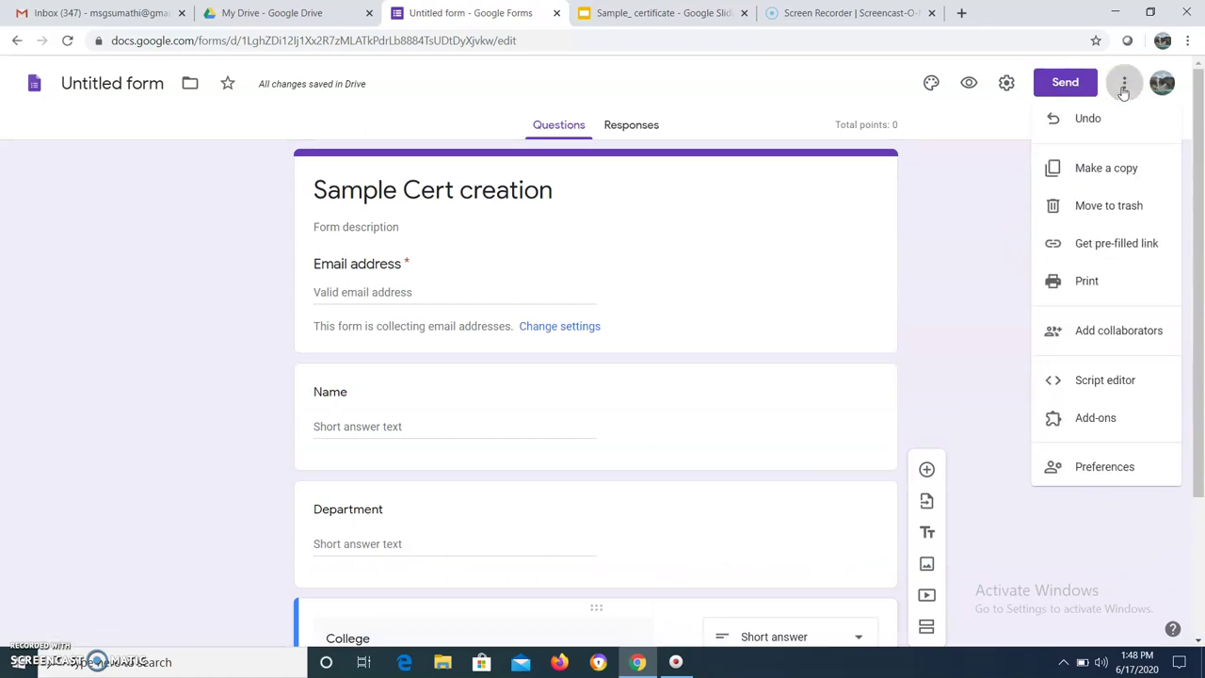
{"action": "left_click", "coordinate": [1089, 426]}
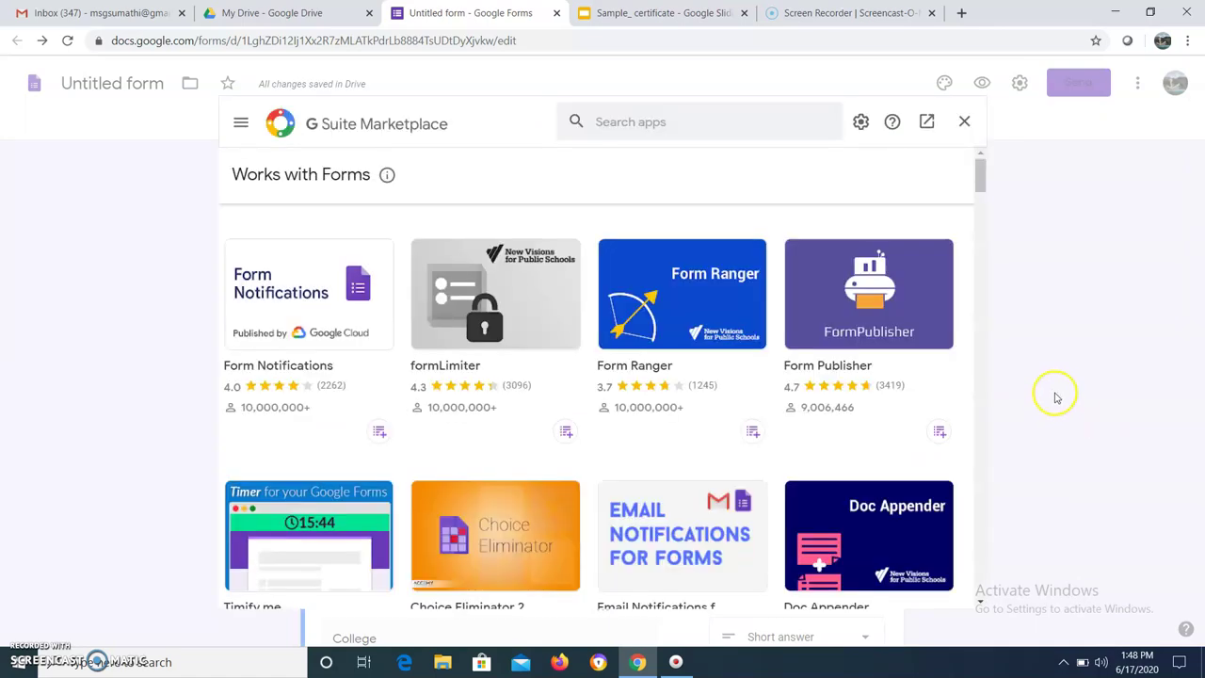
{"action": "left_click", "coordinate": [683, 120]}
{"action": "type", "text": "cer"}
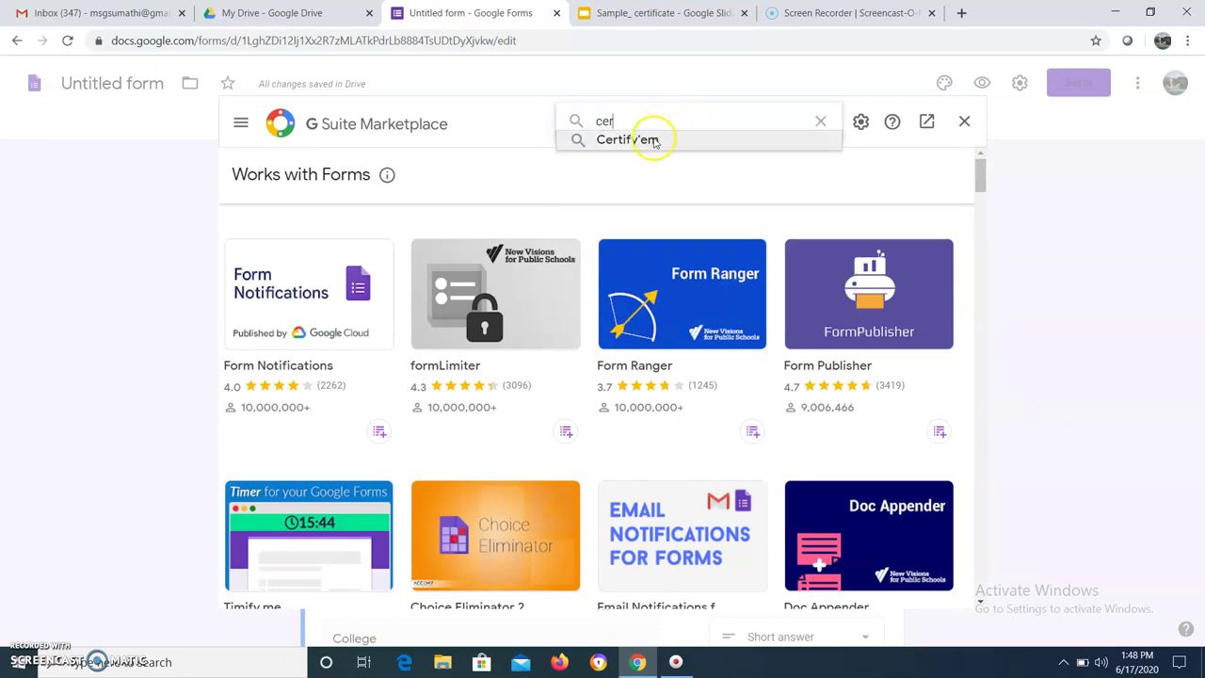
{"action": "left_click", "coordinate": [653, 139]}
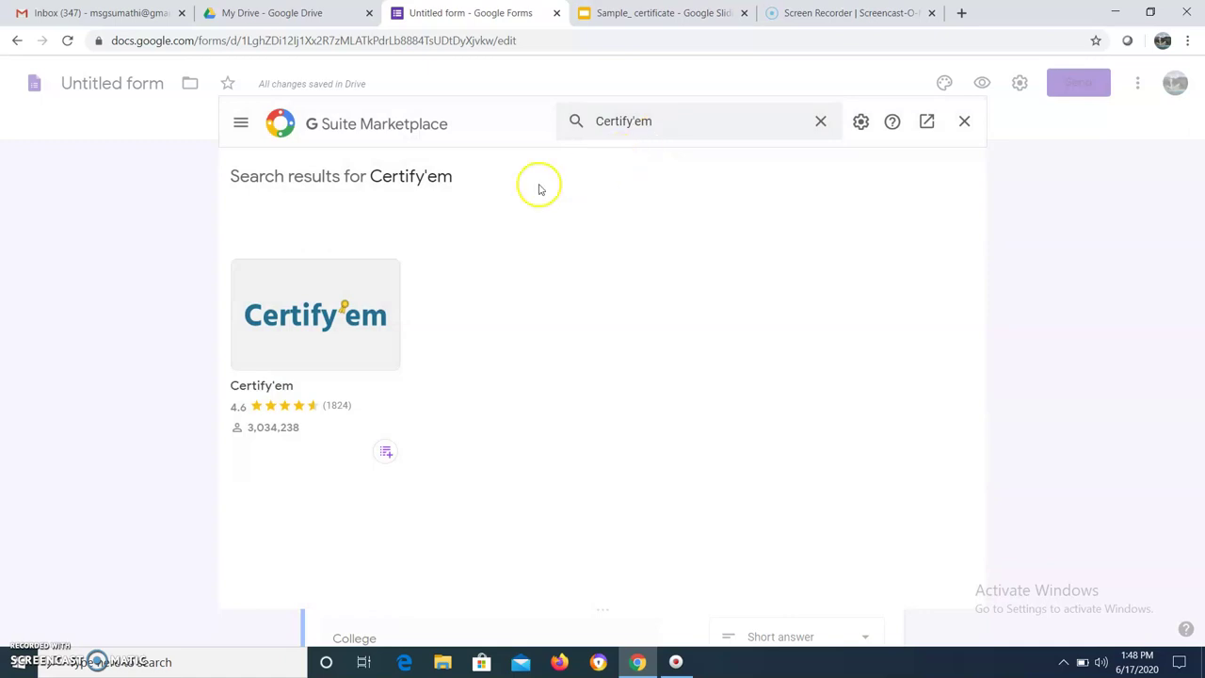
Install Certify'em from its marketplace page and confirm with Continue
{"action": "left_click", "coordinate": [299, 303]}
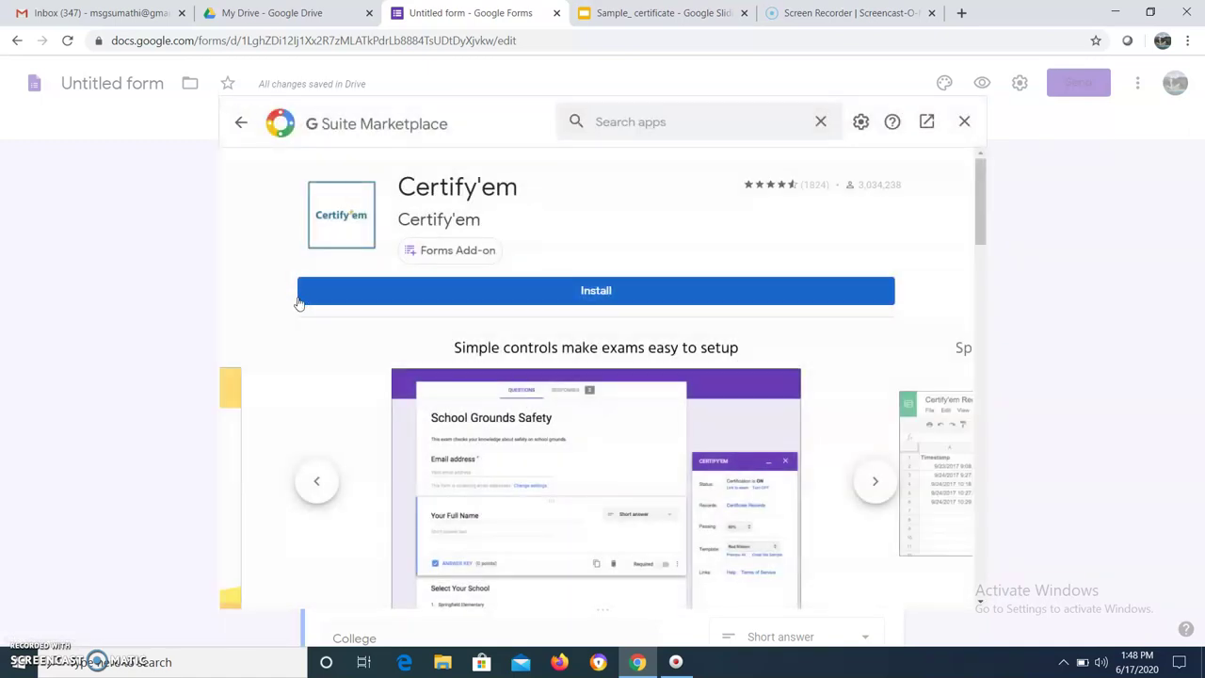
{"action": "left_click", "coordinate": [591, 303]}
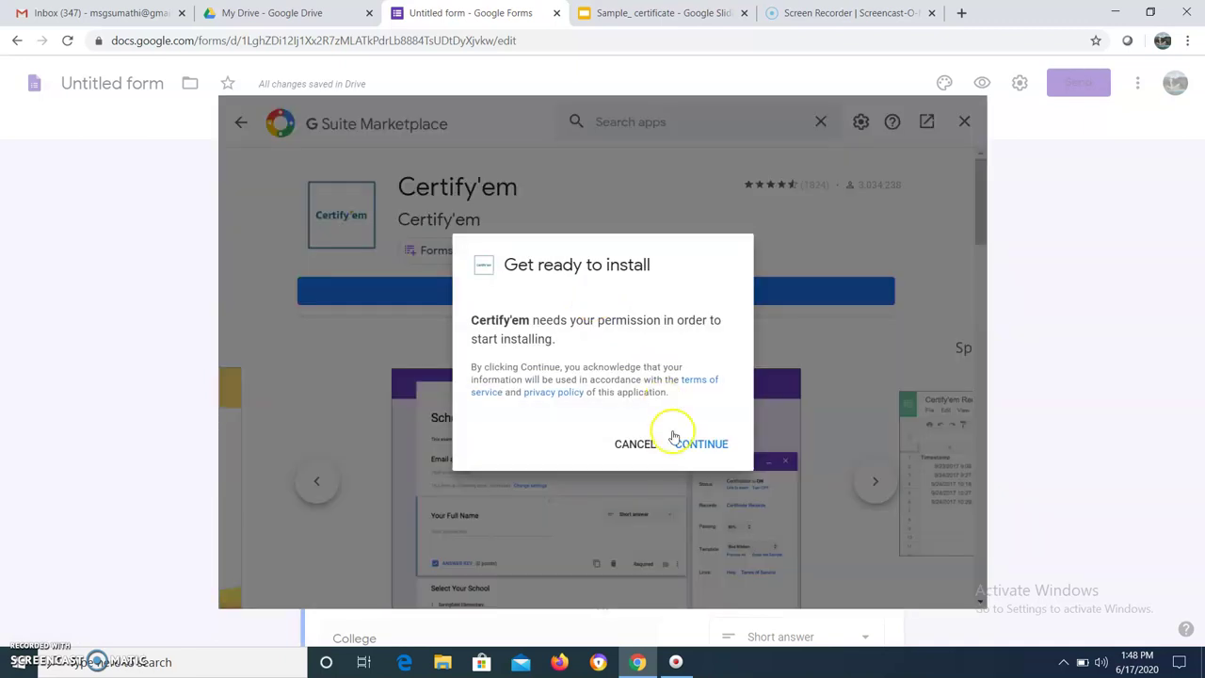
{"action": "left_click", "coordinate": [716, 449]}
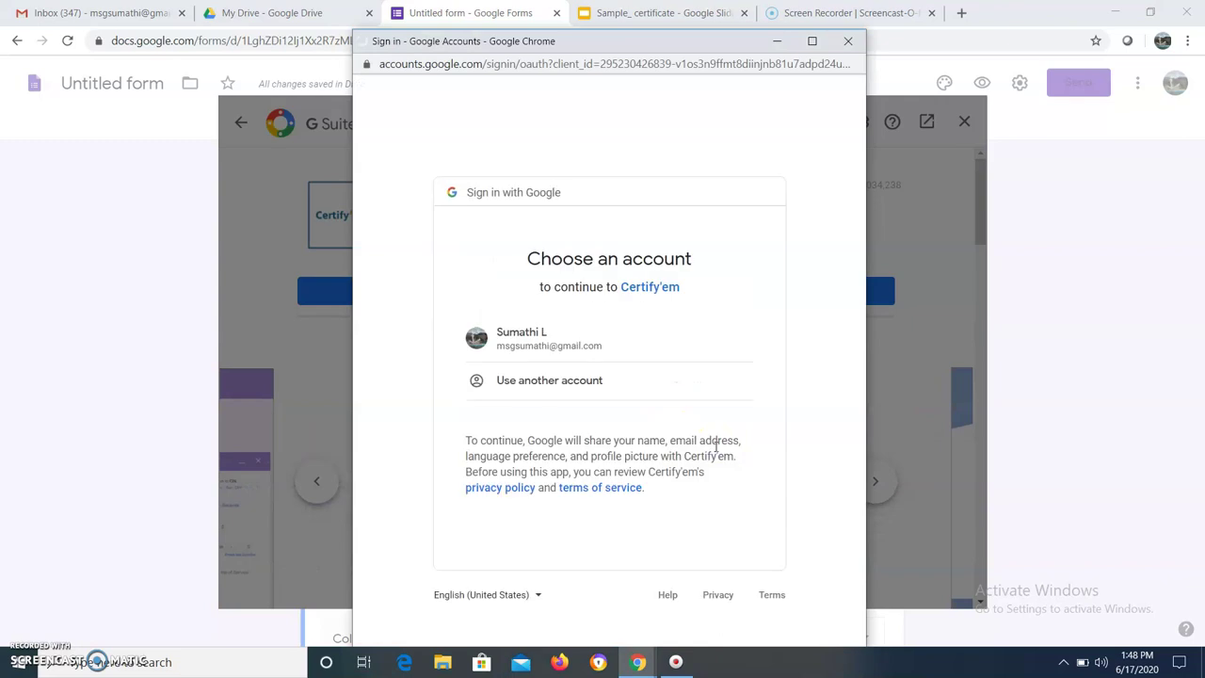
Choose the Google account and allow Certify'em's requested Drive, Slides, Sheets, forms and email access
{"action": "left_click", "coordinate": [573, 339]}
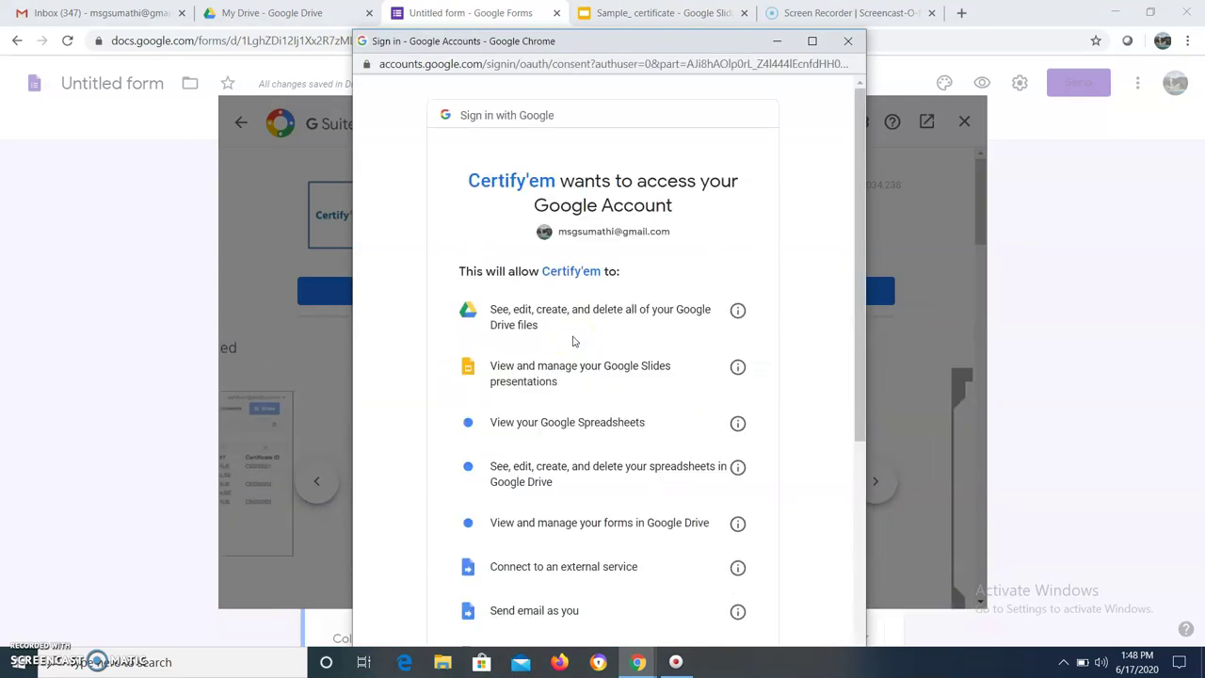
{"action": "left_click_drag", "start_coordinate": [855, 361], "coordinate": [855, 551]}
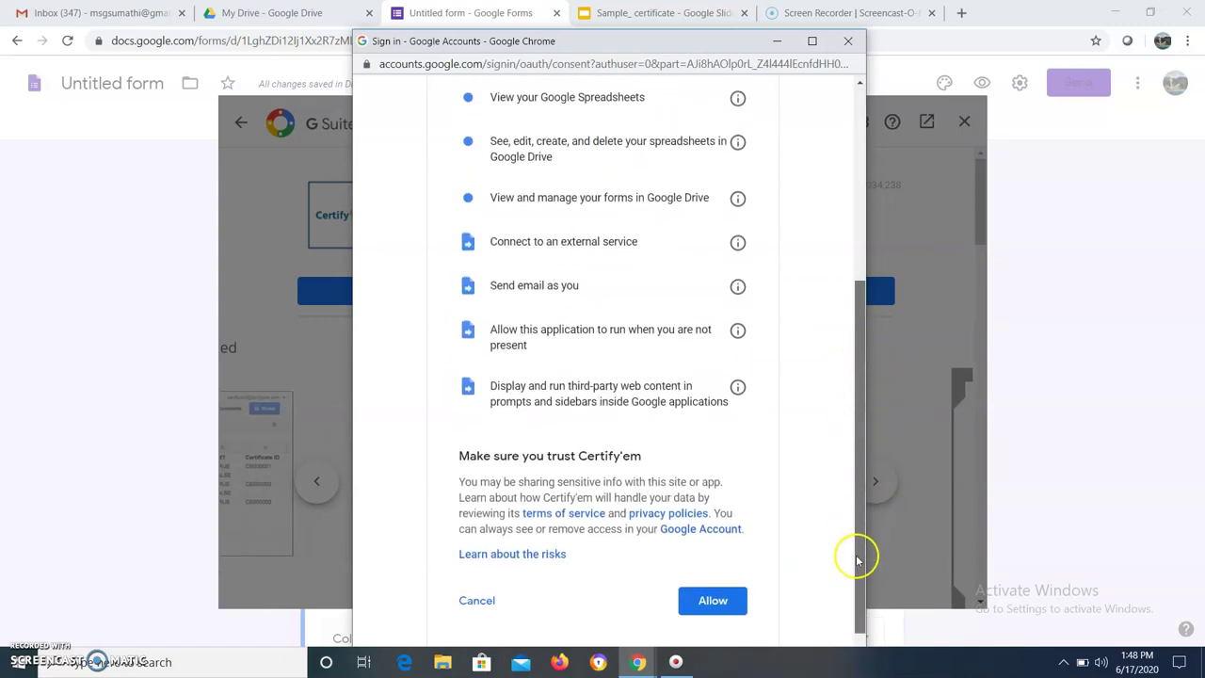
{"action": "left_click", "coordinate": [714, 599]}
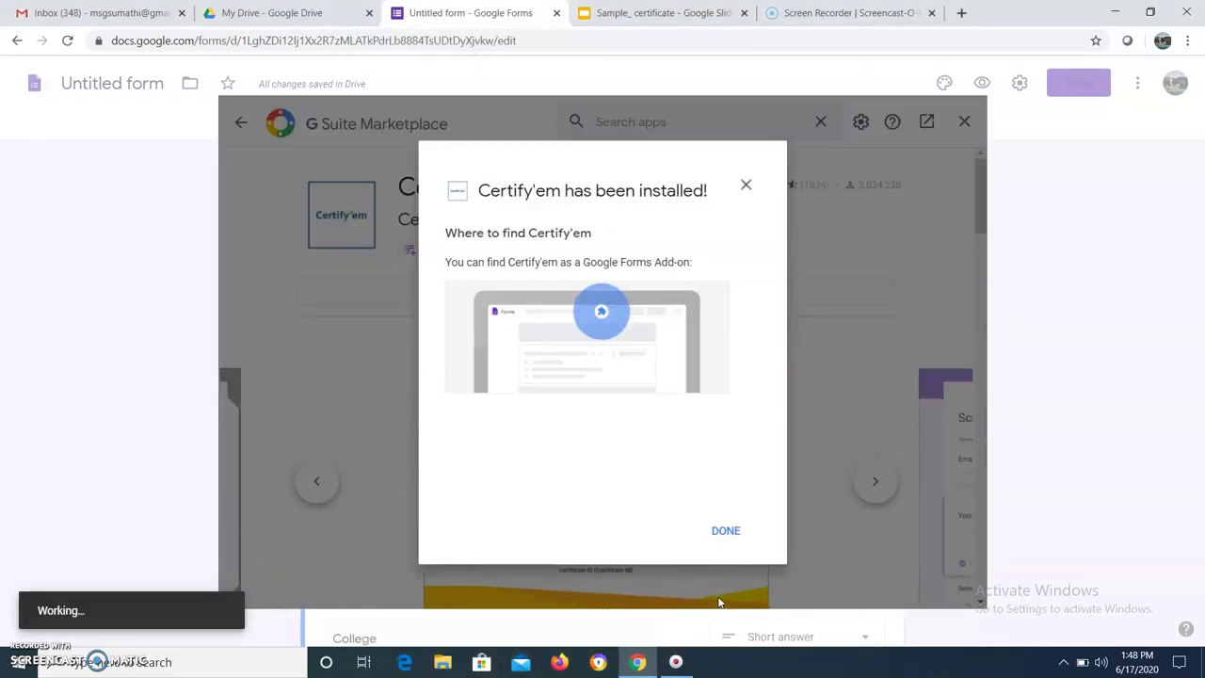
Dismiss the install confirmation and Marketplace, then show the Certify'em Controls sidebar
{"action": "left_click", "coordinate": [723, 530]}
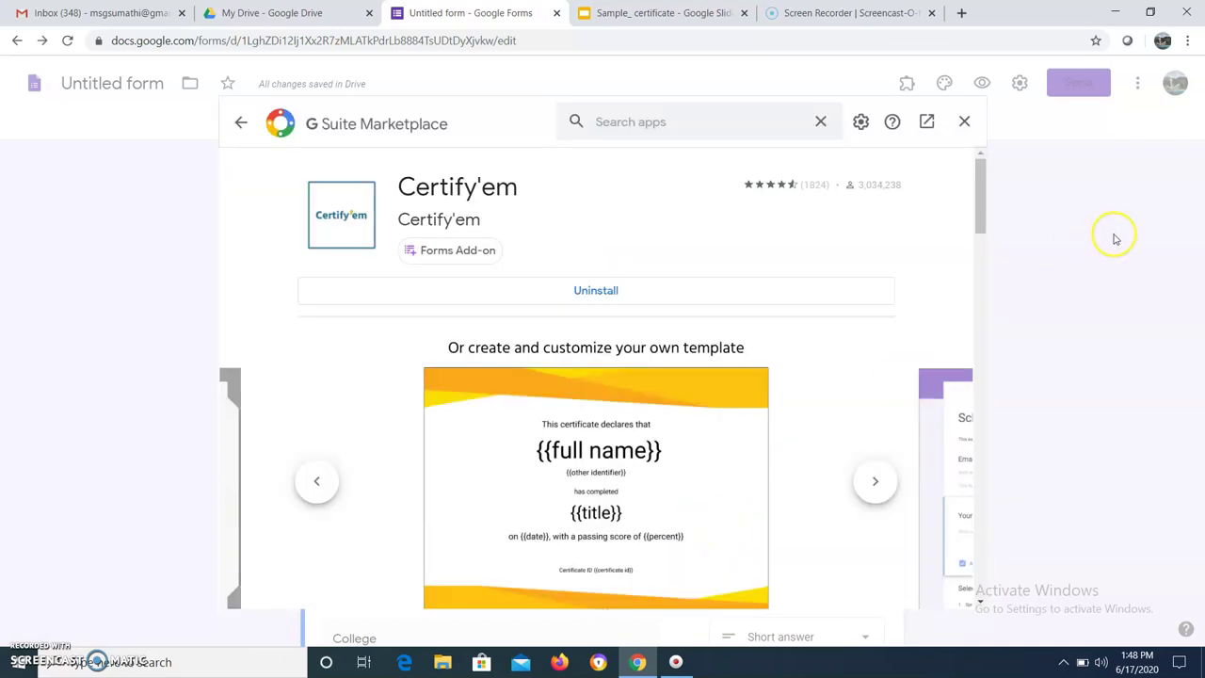
{"action": "left_click", "coordinate": [960, 127]}
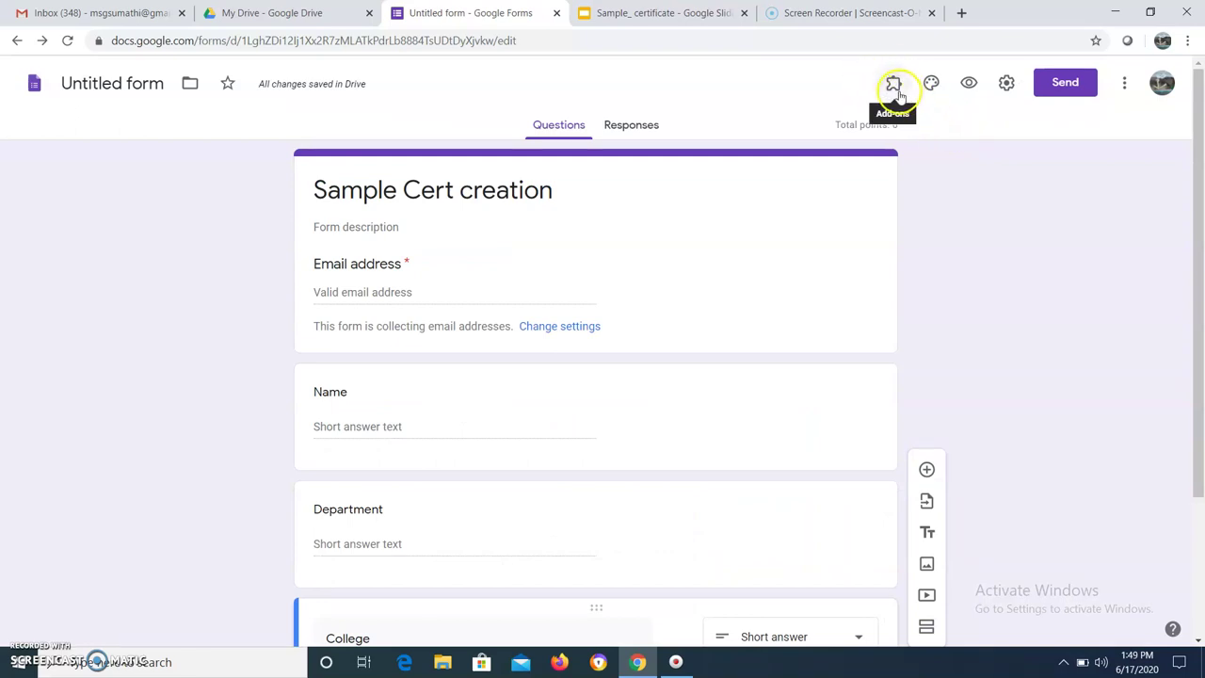
{"action": "left_click", "coordinate": [894, 86]}
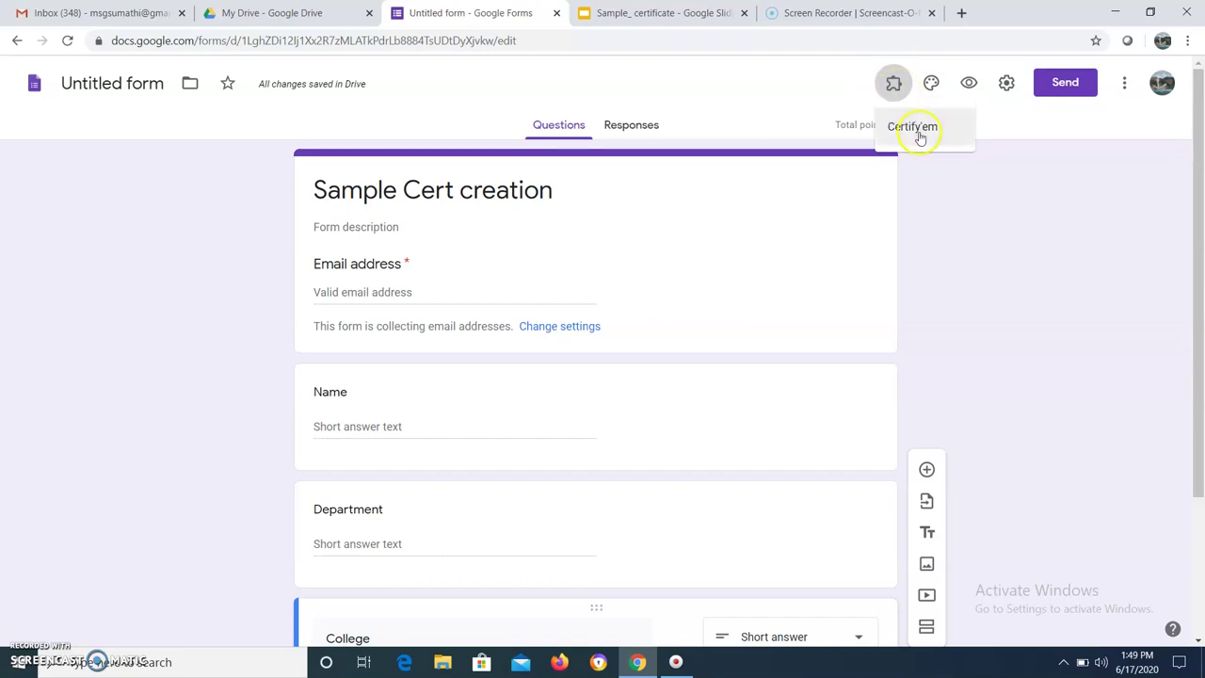
{"action": "left_click", "coordinate": [920, 130]}
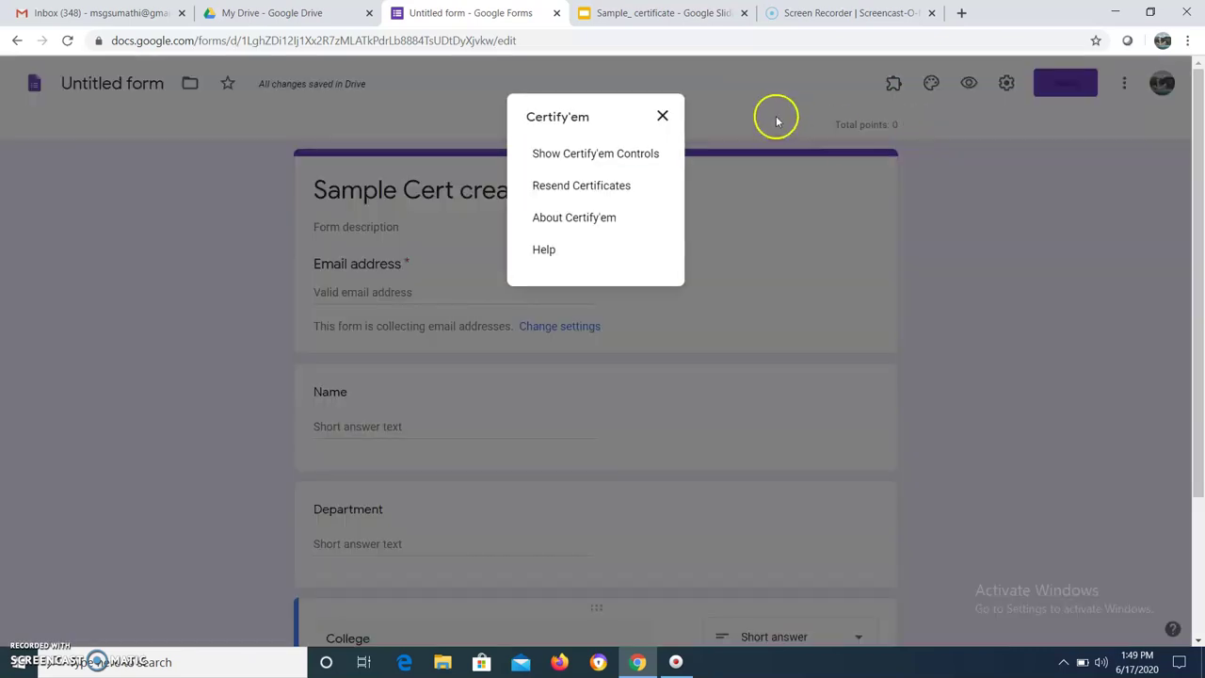
{"action": "left_click", "coordinate": [605, 155]}
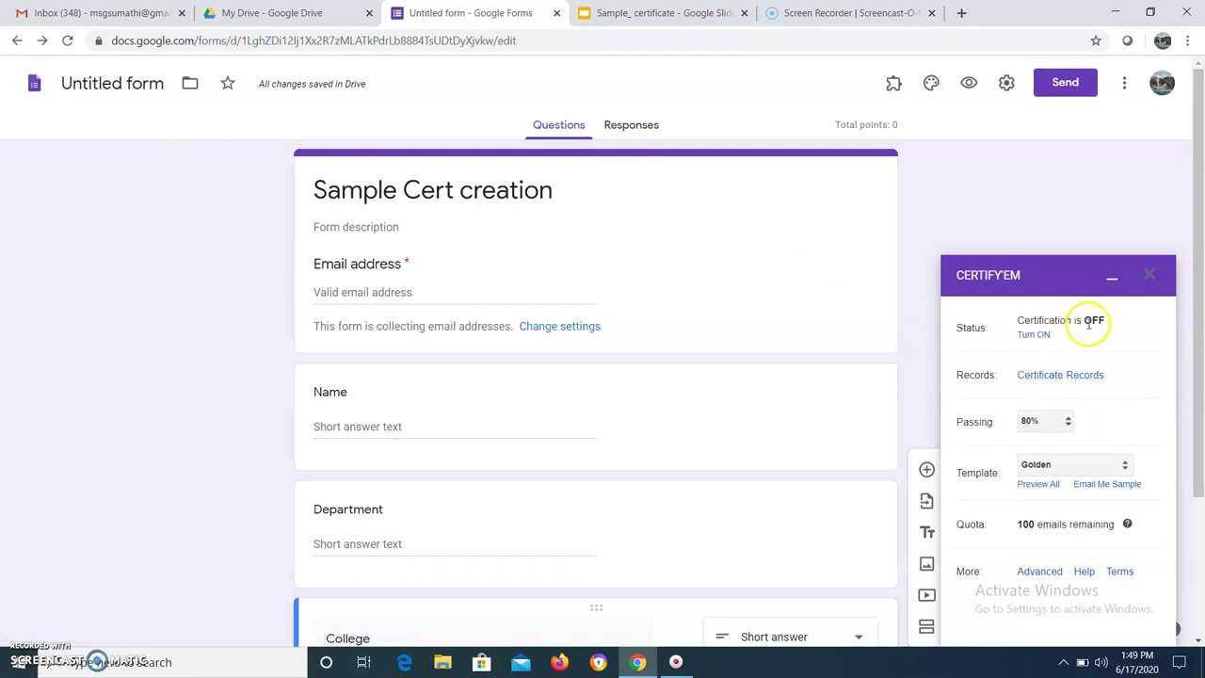
Turn Certify'em certification ON with a 0% passing score
{"action": "left_click", "coordinate": [1033, 335]}
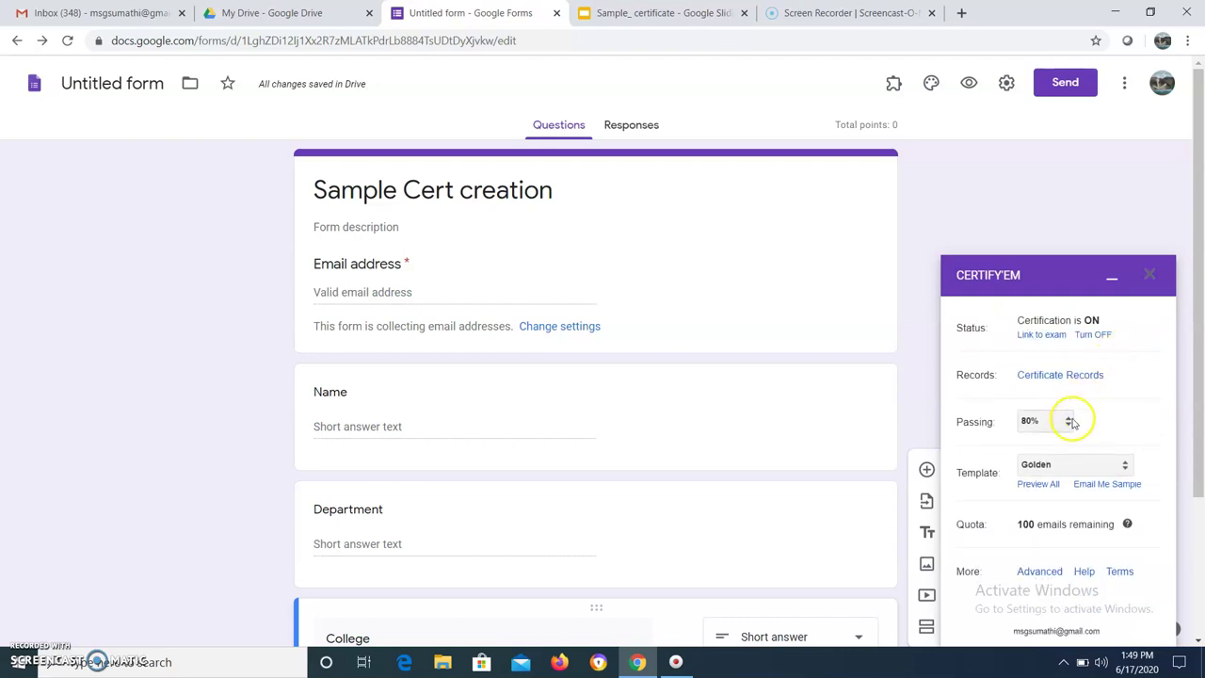
{"action": "left_click", "coordinate": [1068, 424]}
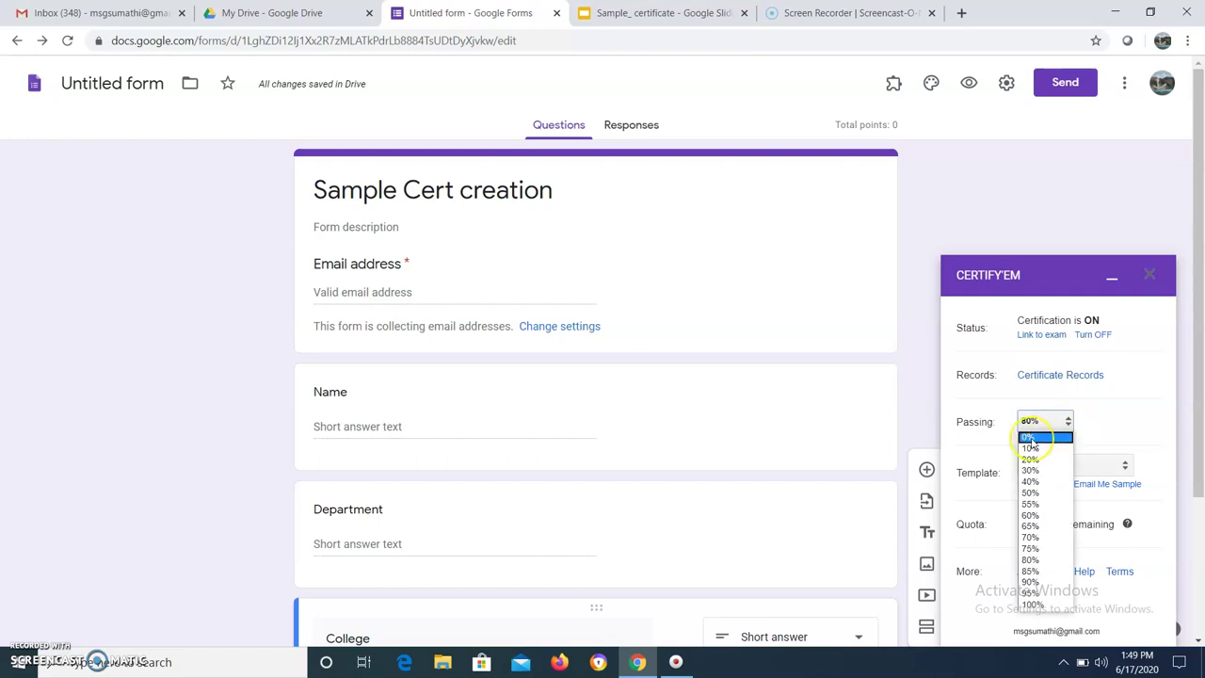
{"action": "left_click", "coordinate": [1030, 438]}
{"action": "left_click_drag", "start_coordinate": [1201, 475], "coordinate": [1201, 572]}
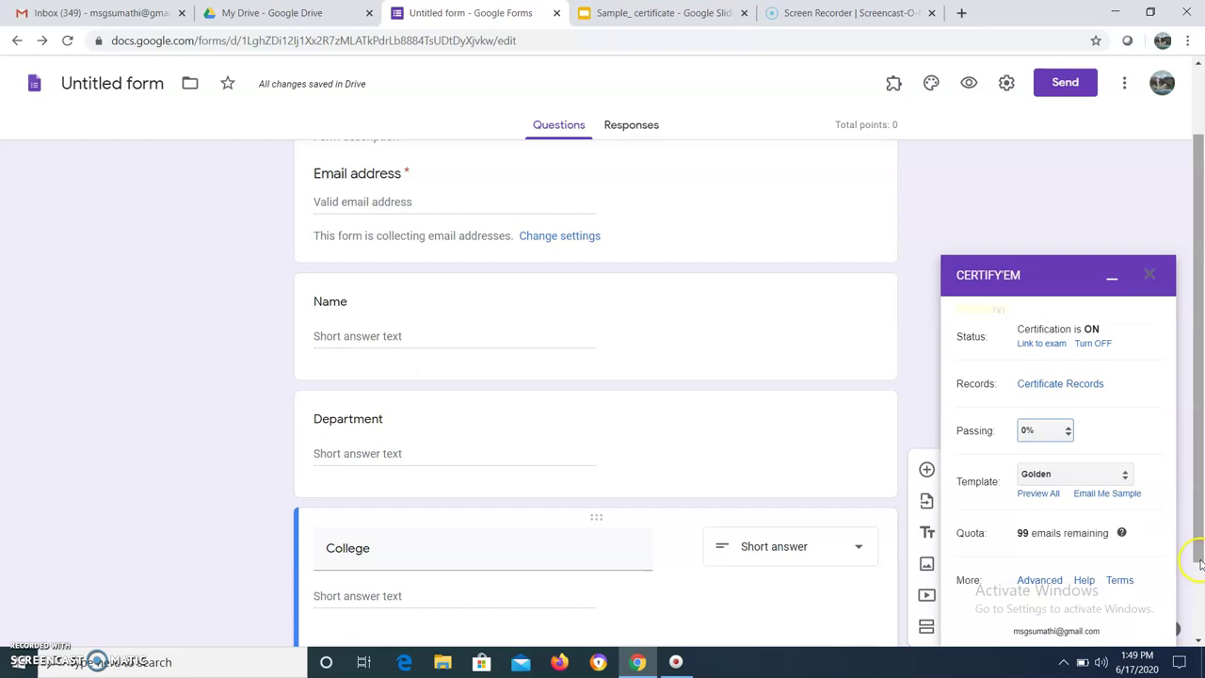
{"action": "left_click_drag", "start_coordinate": [1200, 551], "coordinate": [1201, 604]}
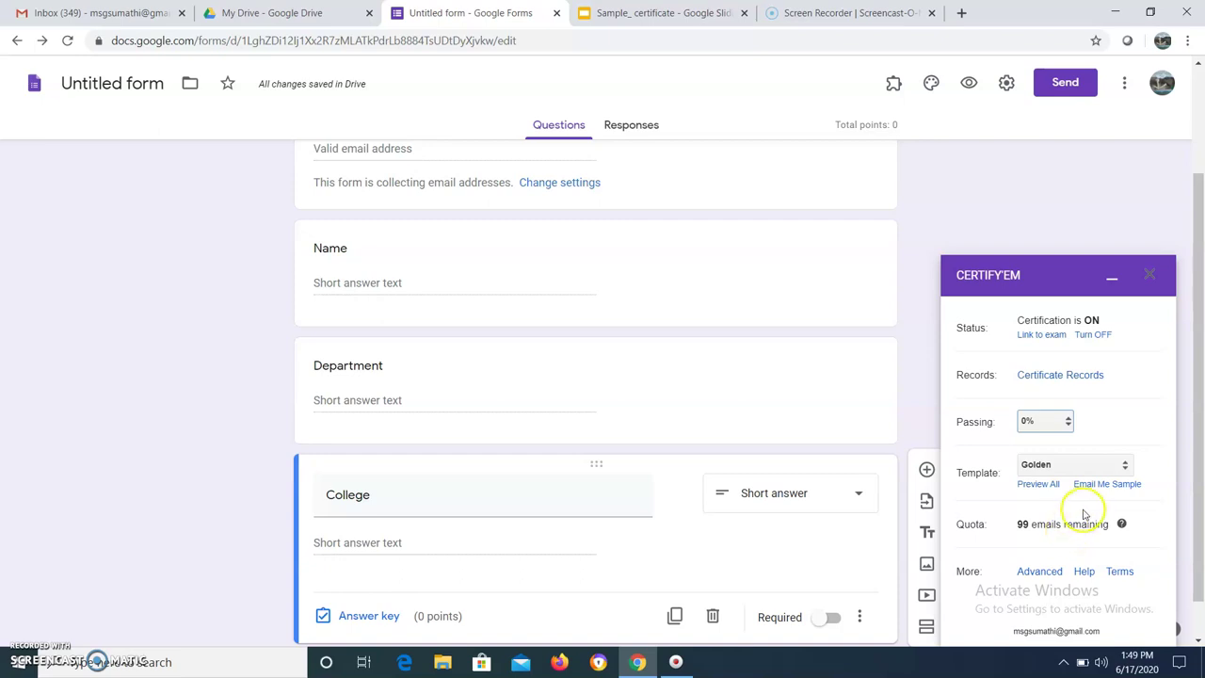
{"action": "left_click", "coordinate": [1040, 571]}
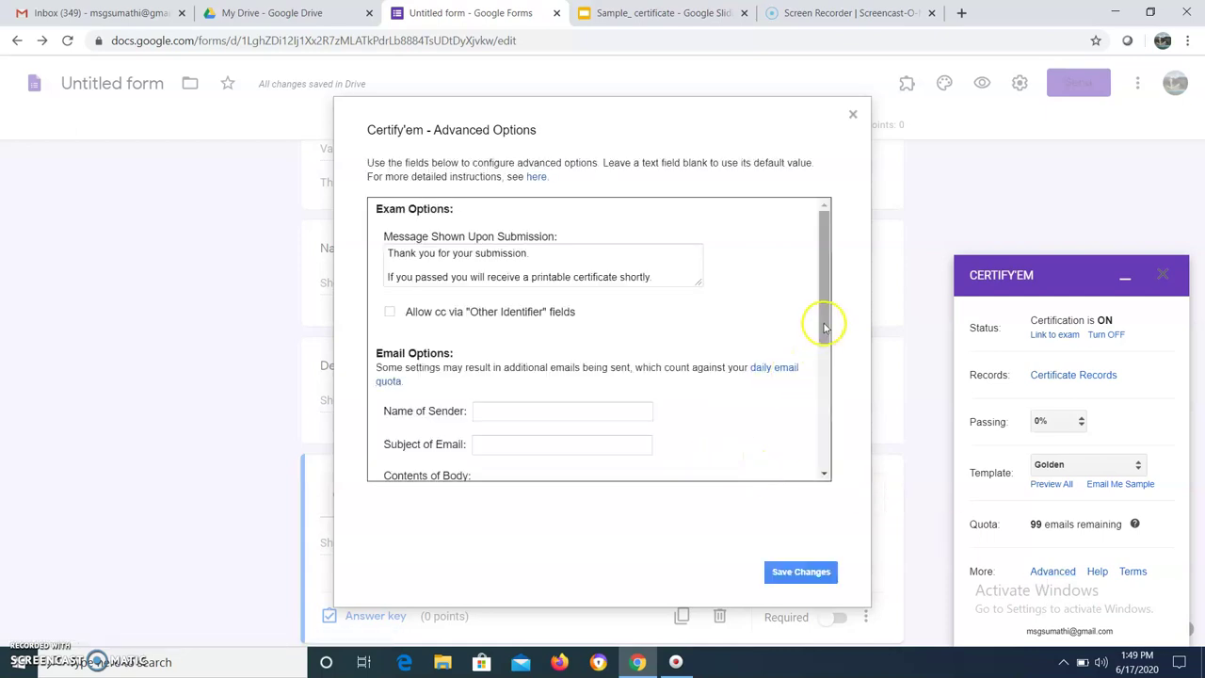
Keep certificate sharing as Email (typical) PDF and save the Advanced Options
{"action": "left_click_drag", "start_coordinate": [824, 327], "coordinate": [811, 466]}
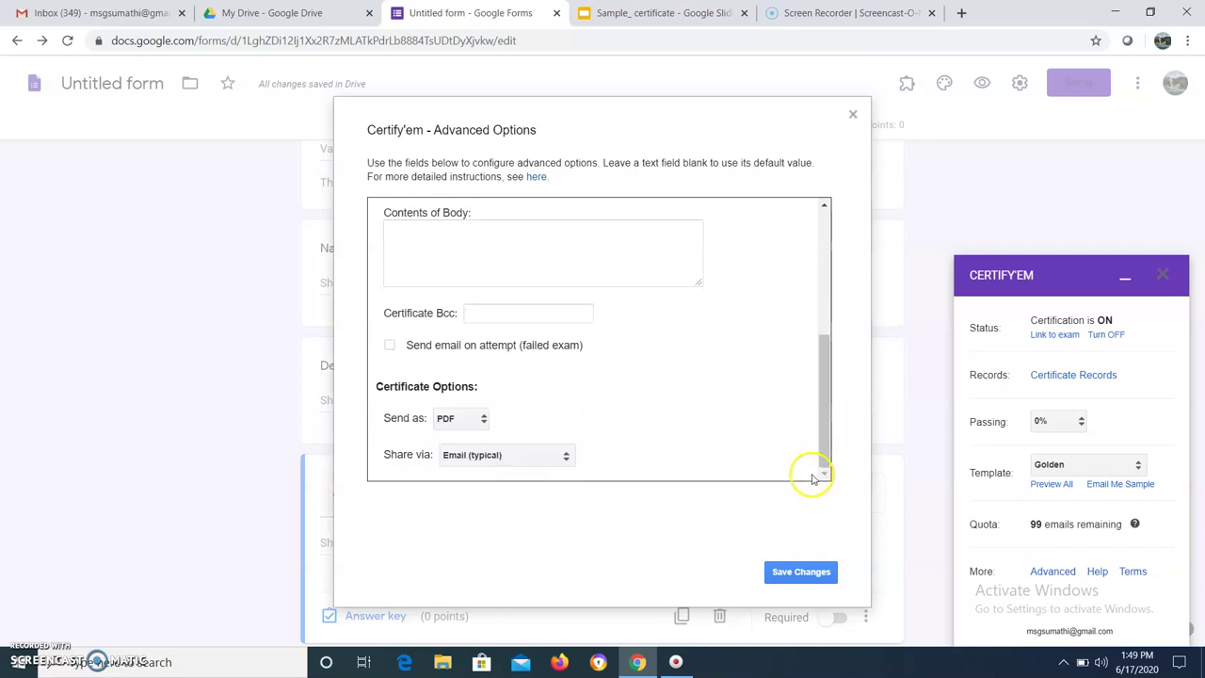
{"action": "left_click", "coordinate": [534, 460]}
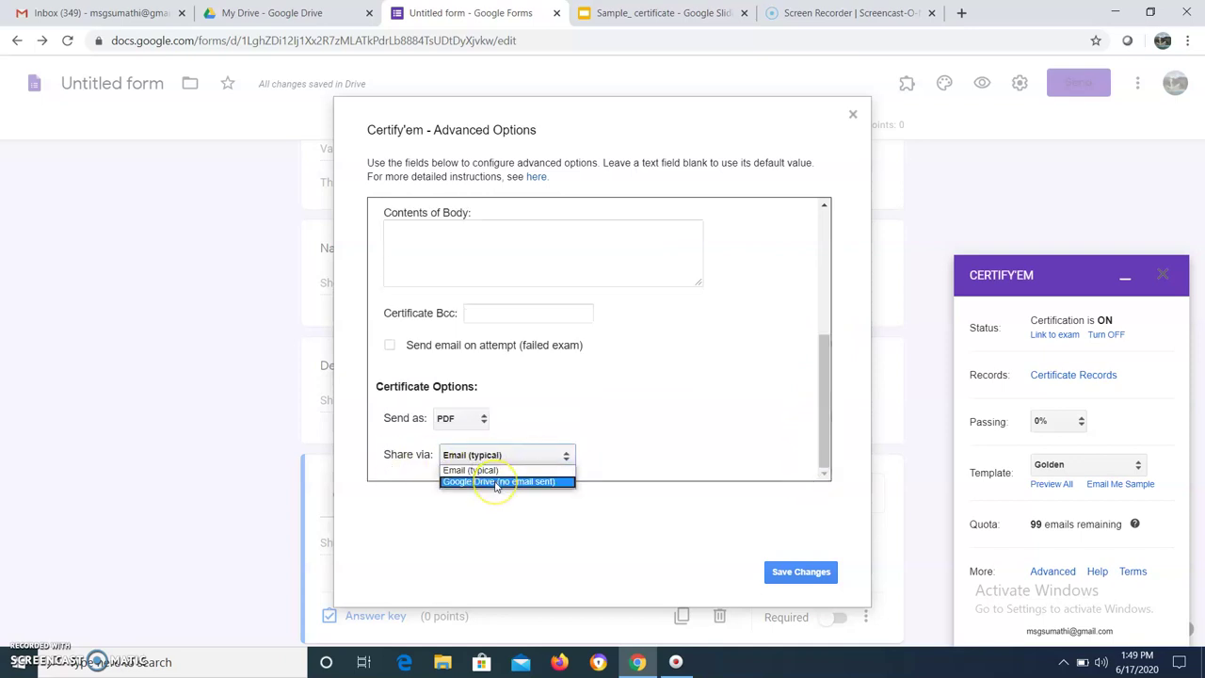
{"action": "left_click", "coordinate": [496, 482]}
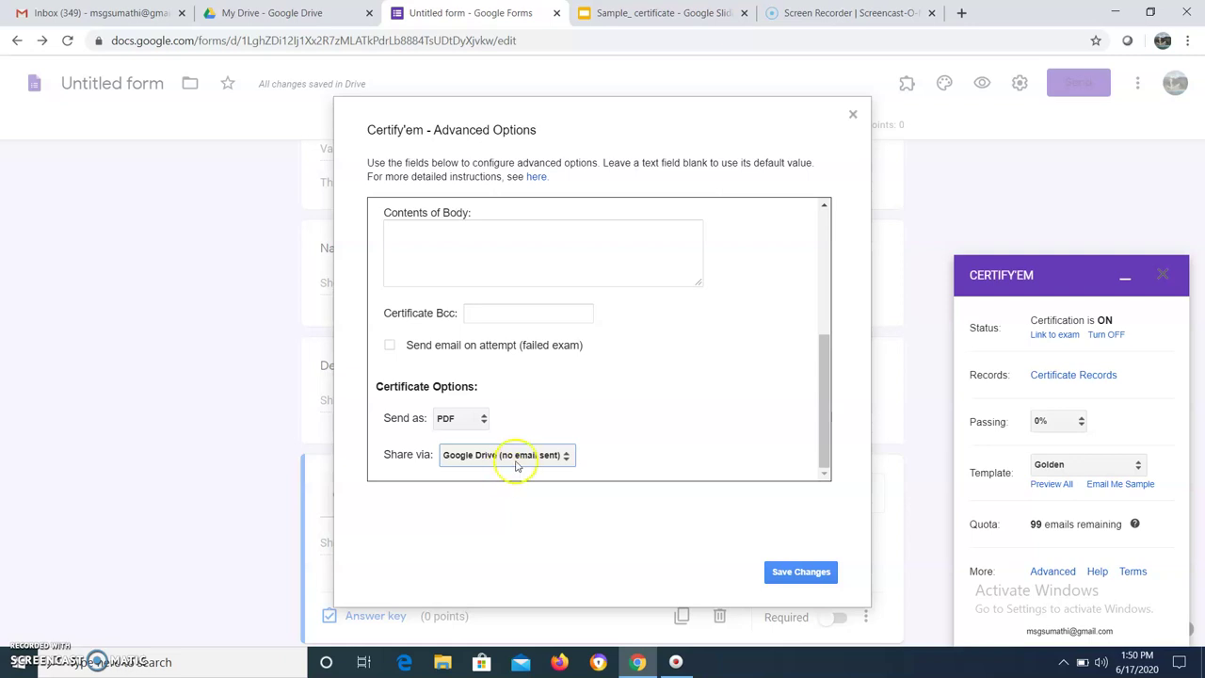
{"action": "left_click", "coordinate": [522, 460]}
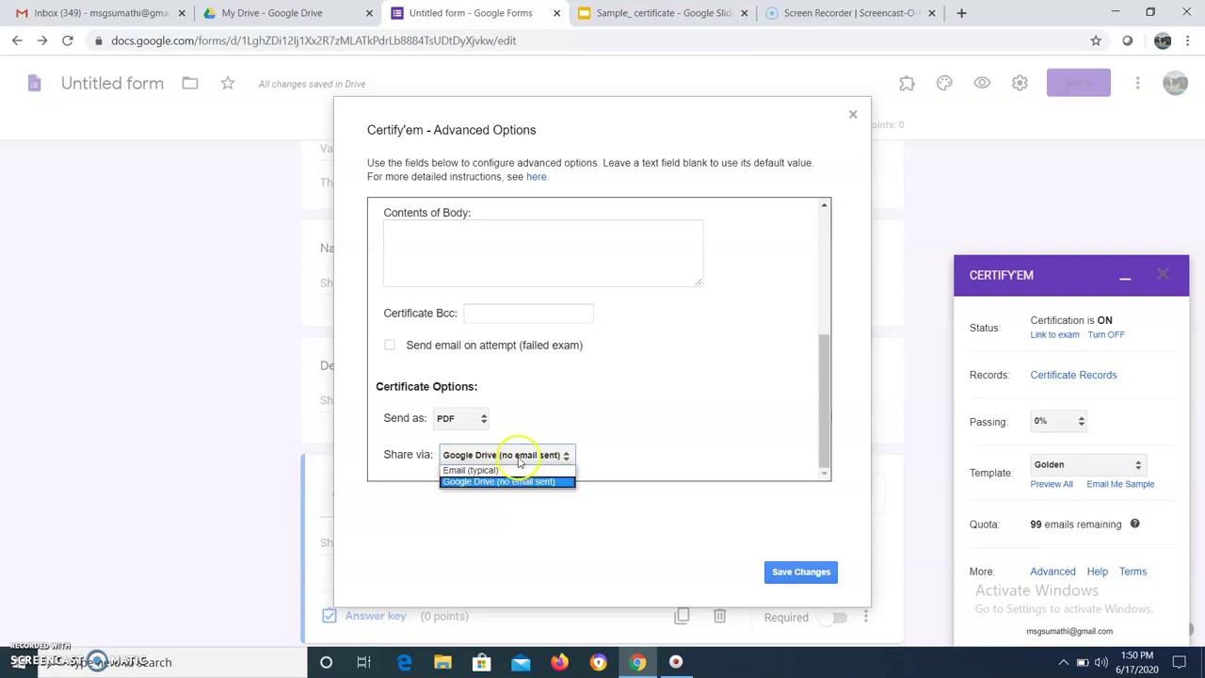
{"action": "left_click", "coordinate": [483, 471]}
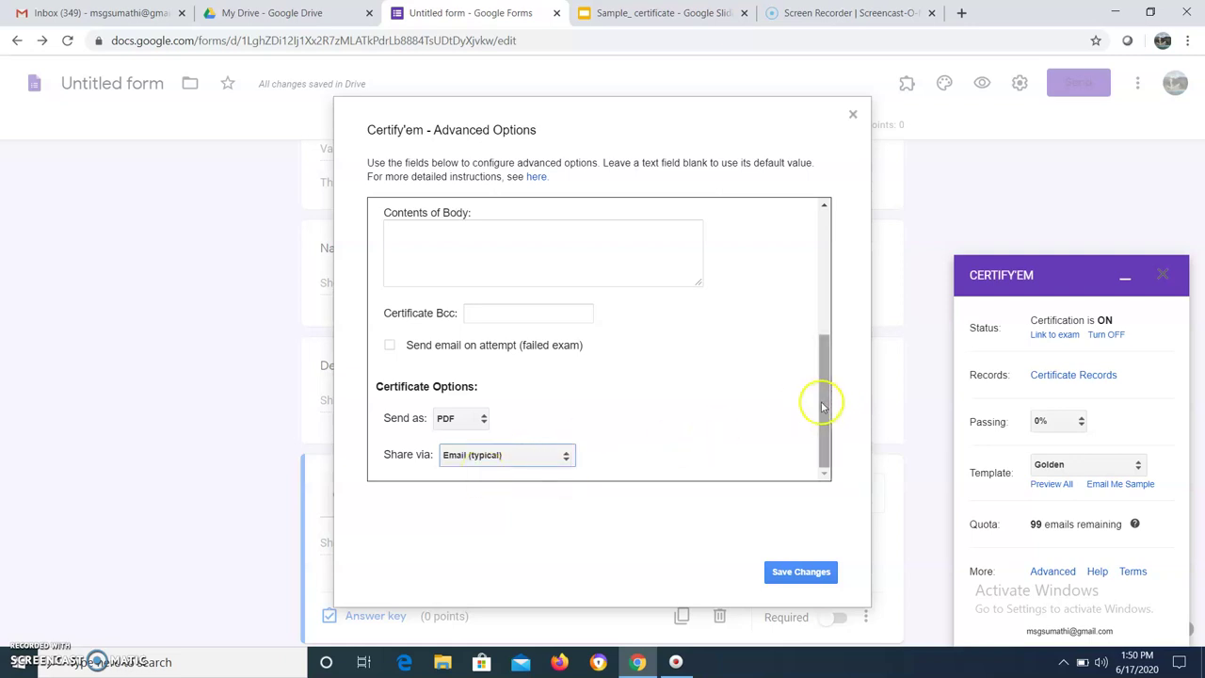
{"action": "scroll", "coordinate": [821, 394], "scroll_direction": "up", "scroll_amount": 1}
{"action": "left_click_drag", "start_coordinate": [819, 362], "coordinate": [820, 323]}
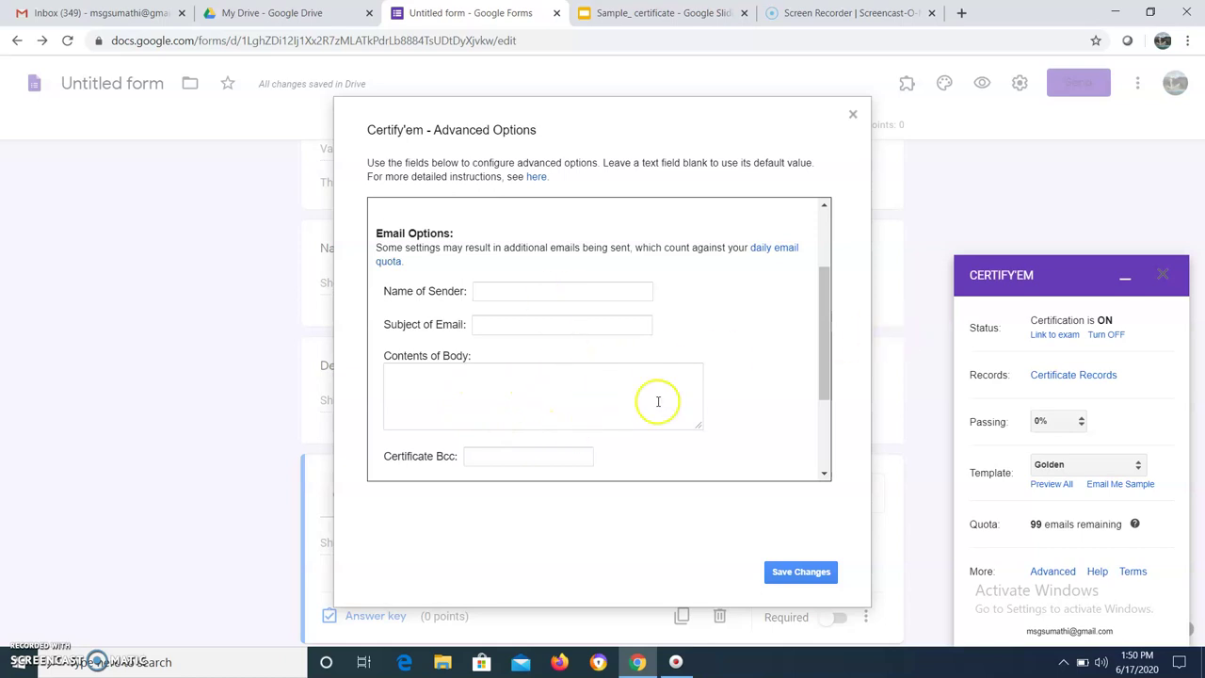
{"action": "left_click_drag", "start_coordinate": [826, 399], "coordinate": [809, 314]}
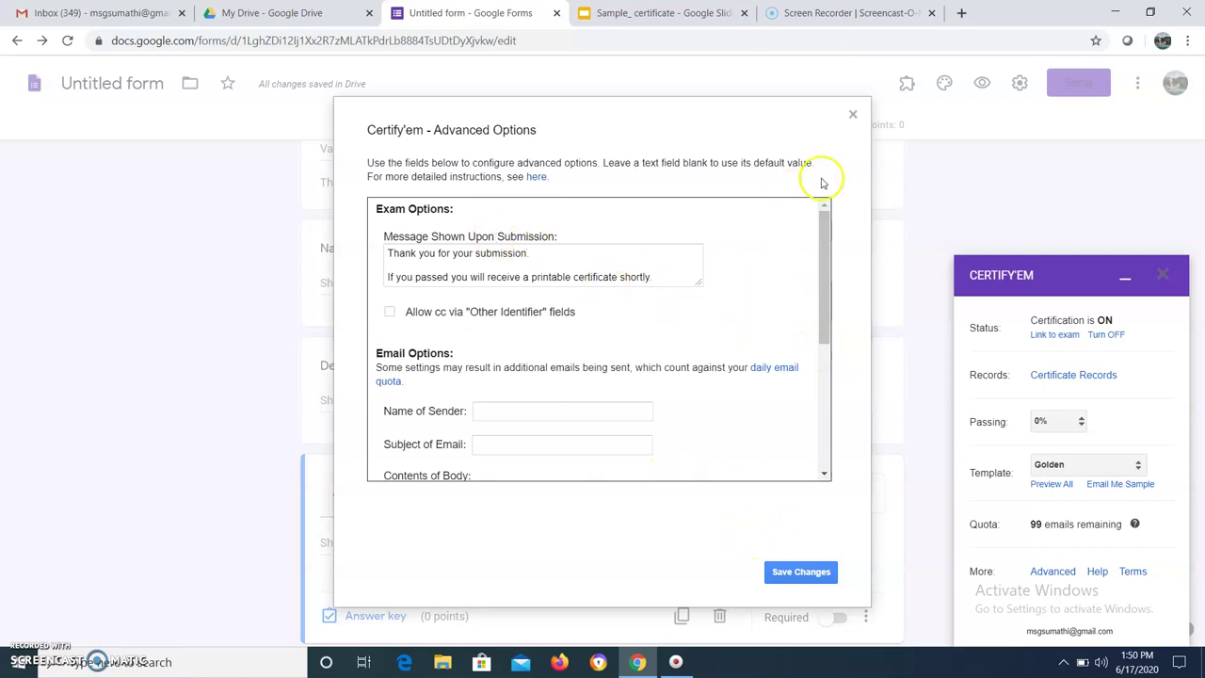
{"action": "left_click", "coordinate": [796, 573]}
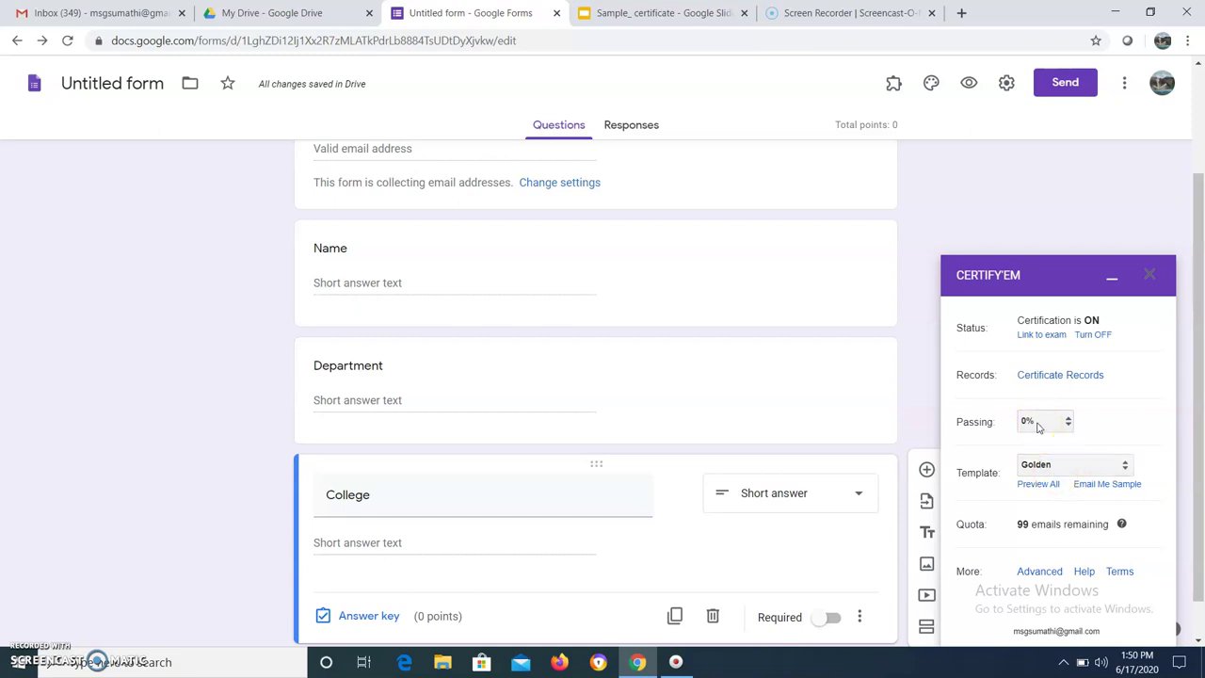
{"action": "left_click", "coordinate": [1008, 83]}
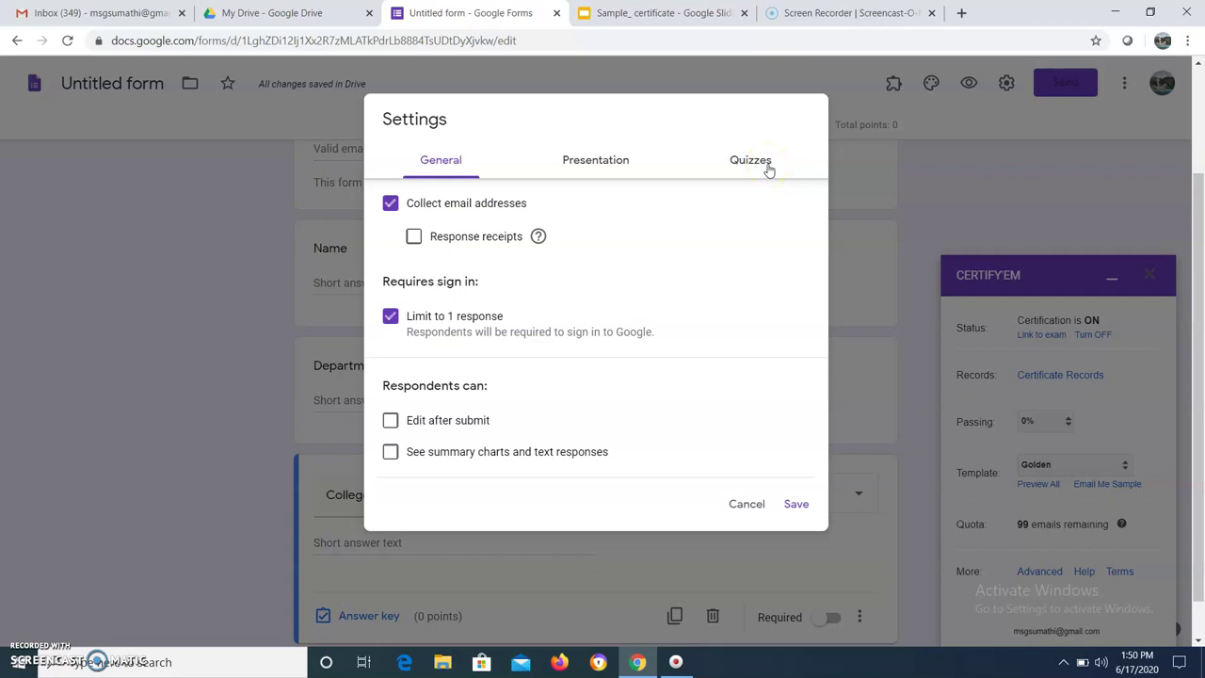
{"action": "left_click", "coordinate": [592, 164]}
{"action": "left_click", "coordinate": [438, 160]}
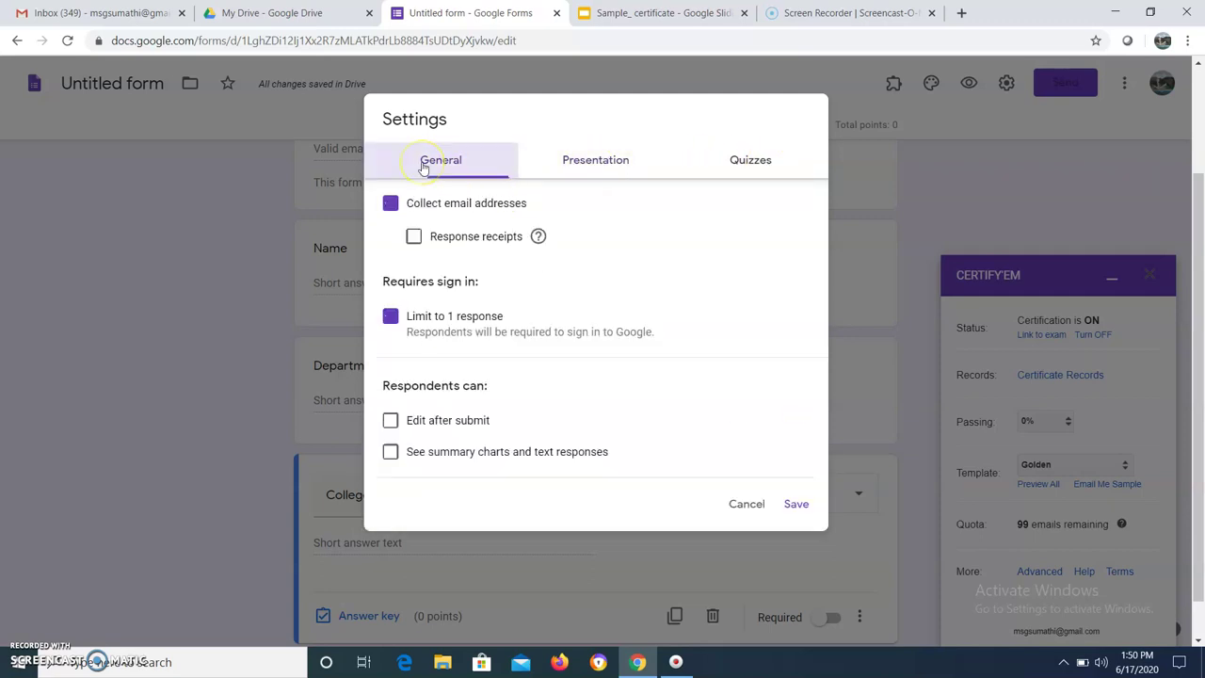
{"action": "left_click", "coordinate": [583, 162]}
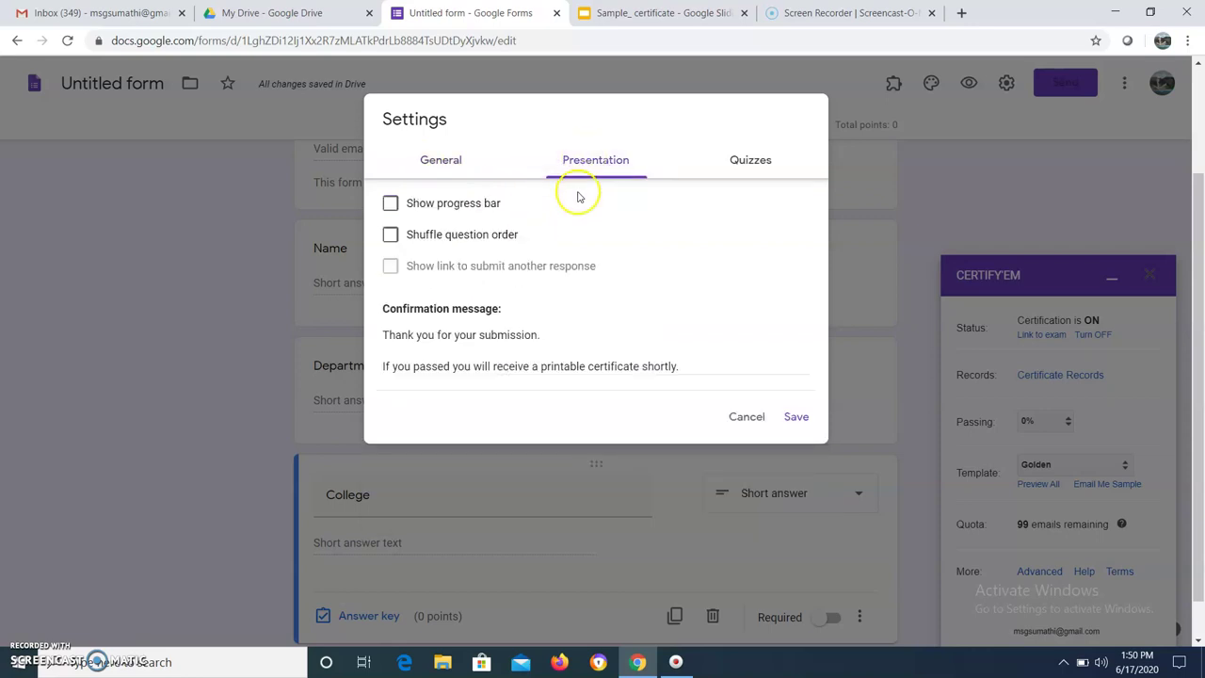
{"action": "left_click", "coordinate": [748, 165]}
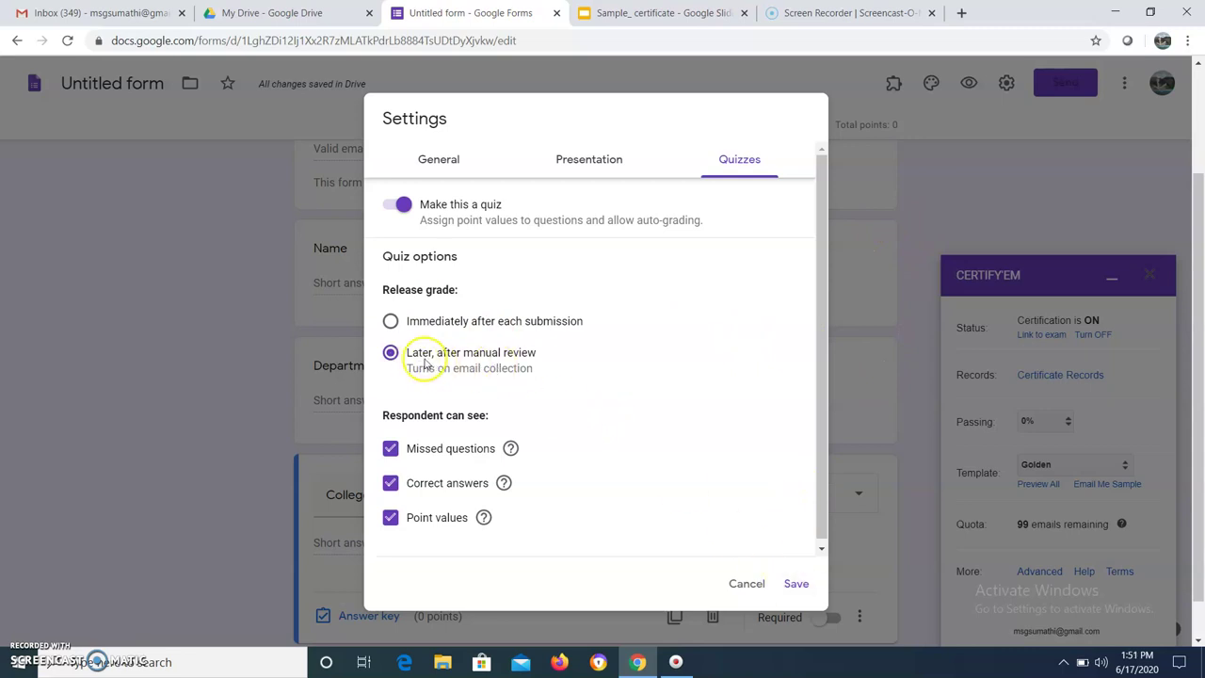
{"action": "left_click", "coordinate": [796, 585]}
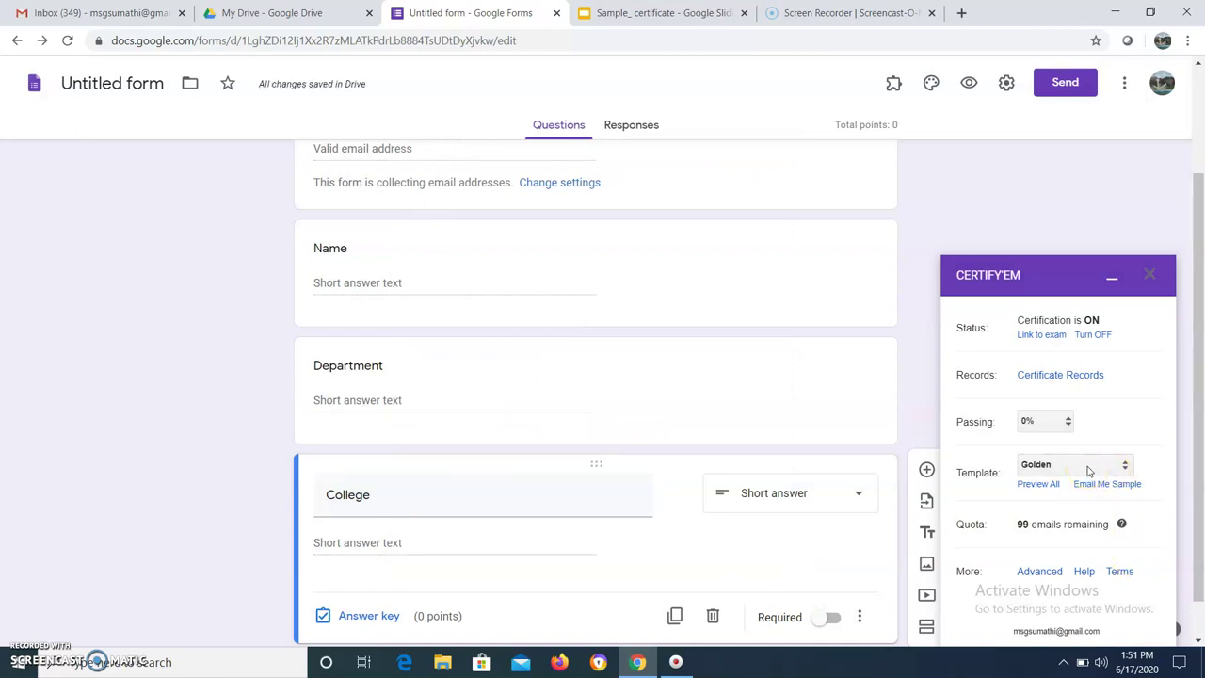
Set Certify'em's Template dropdown to Use a Custom Template, then switch to the Sample_ certificate presentation
{"action": "left_click", "coordinate": [1089, 468]}
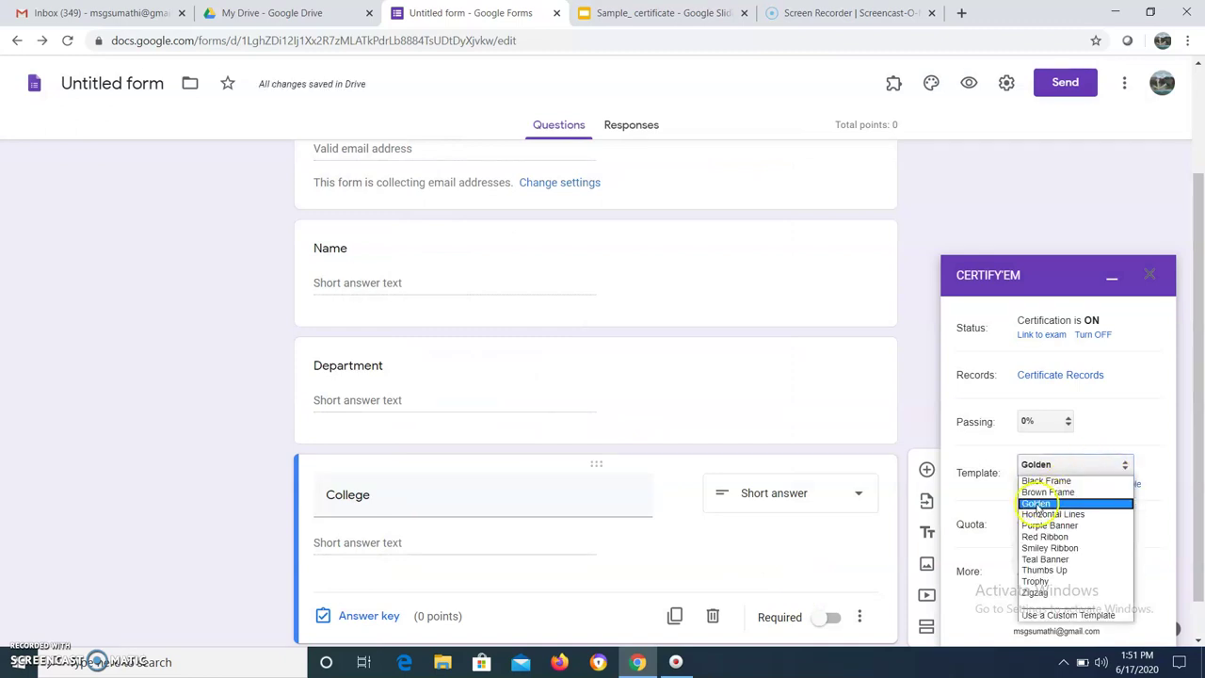
{"action": "left_click", "coordinate": [1035, 504]}
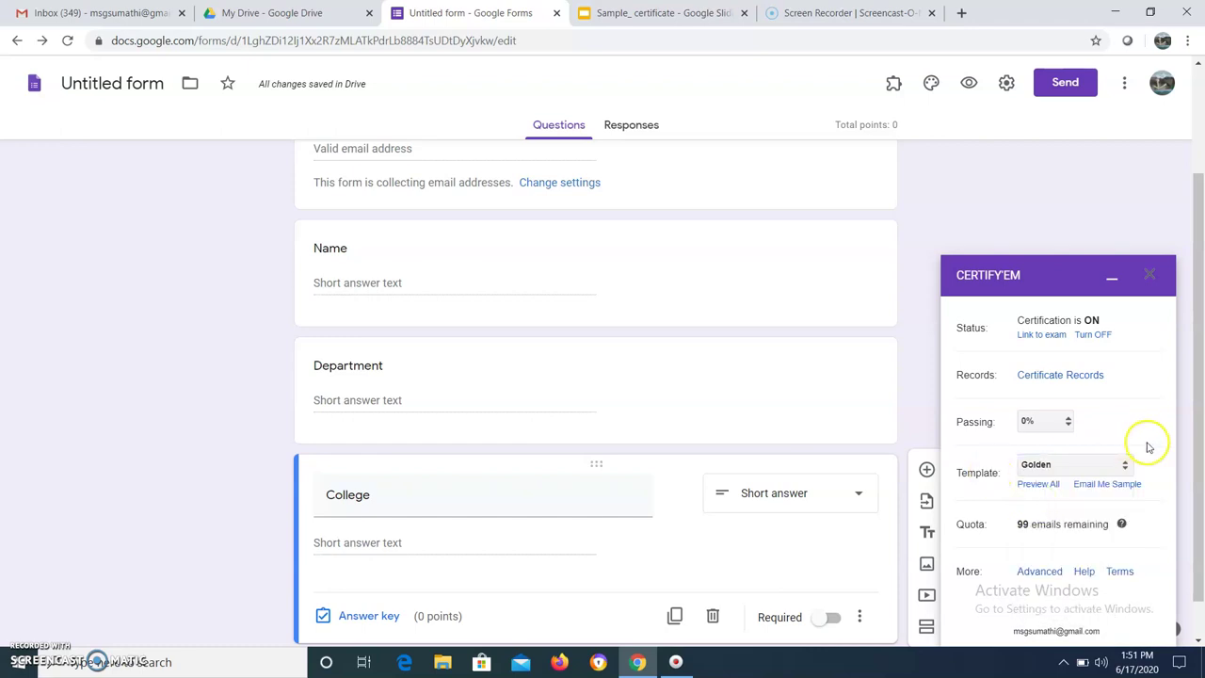
{"action": "left_click", "coordinate": [1085, 468]}
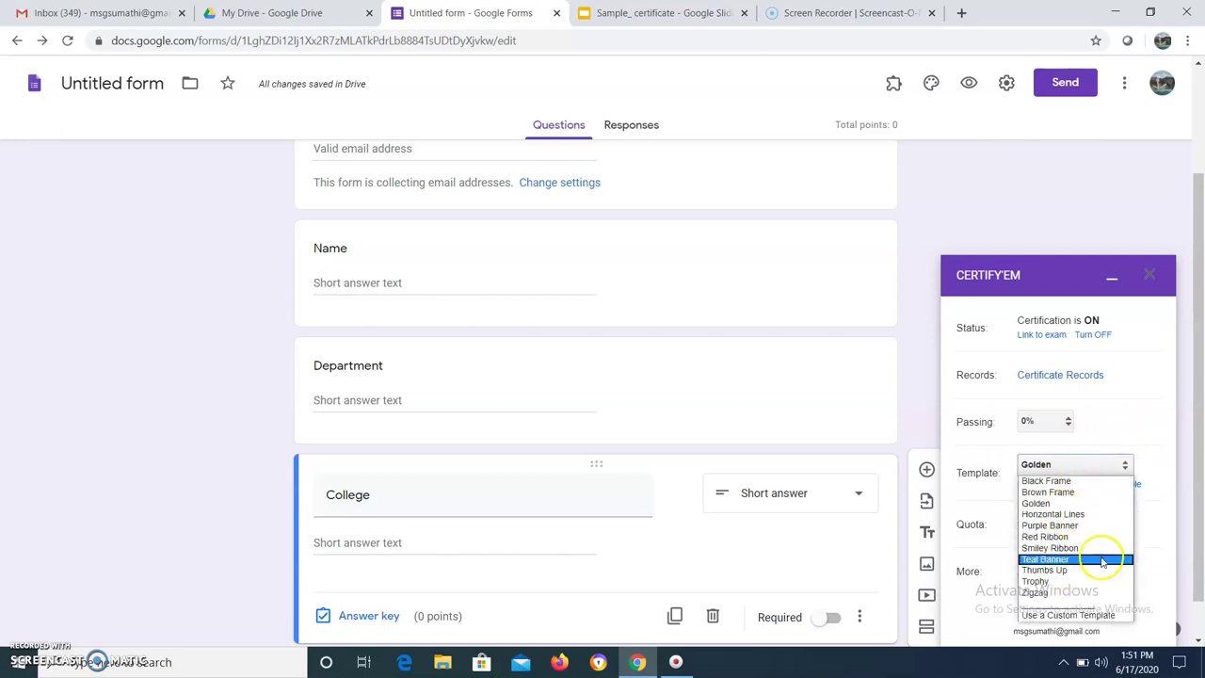
{"action": "left_click", "coordinate": [1076, 615]}
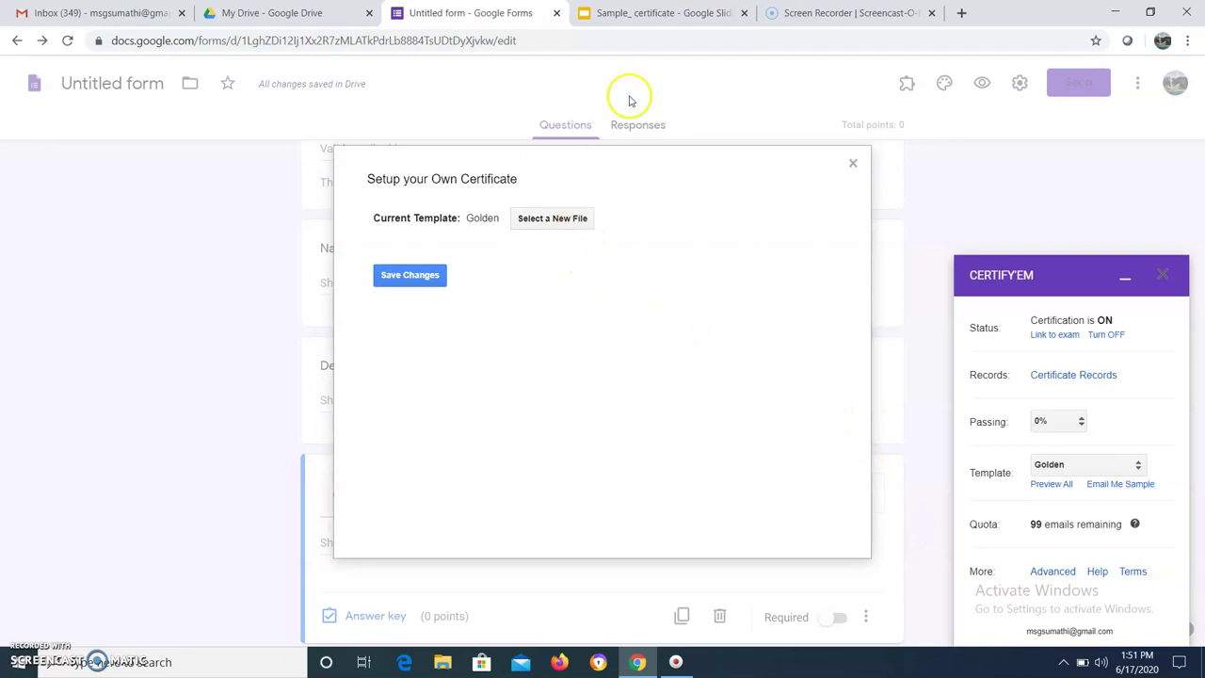
{"action": "left_click", "coordinate": [661, 15]}
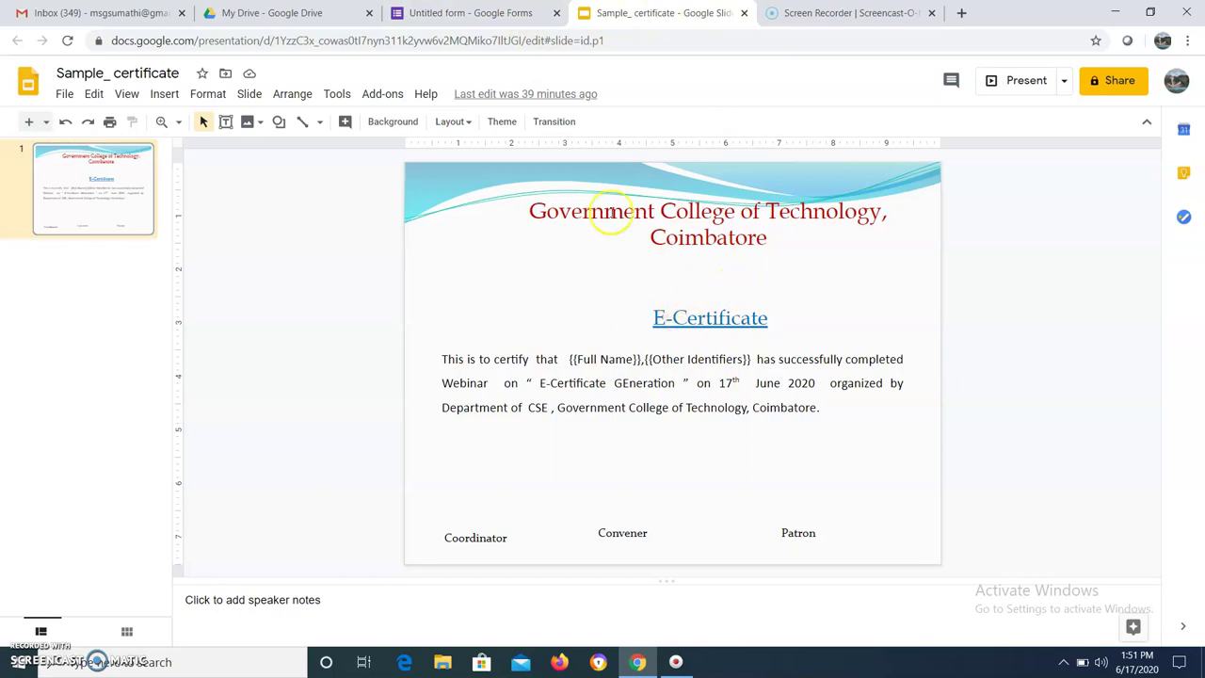
Create a blank Google Slides presentation from My Drive, then return to Sample_ certificate
{"action": "left_click", "coordinate": [265, 12]}
{"action": "left_click", "coordinate": [58, 137]}
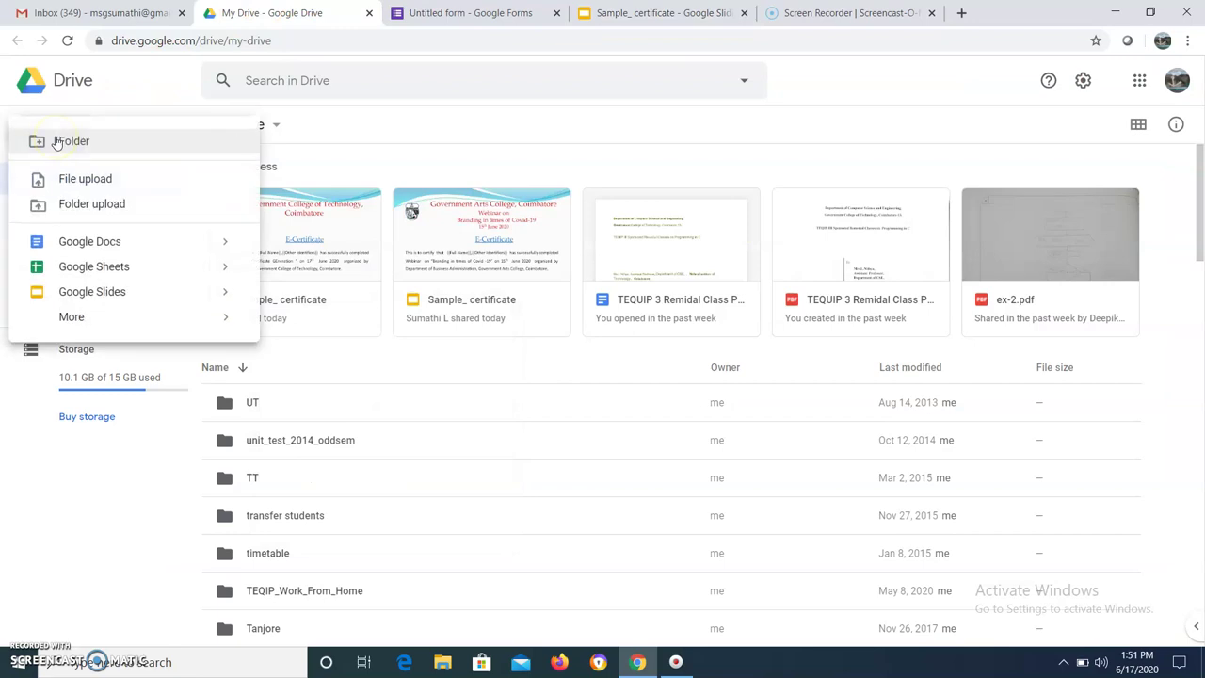
{"action": "left_click", "coordinate": [99, 293]}
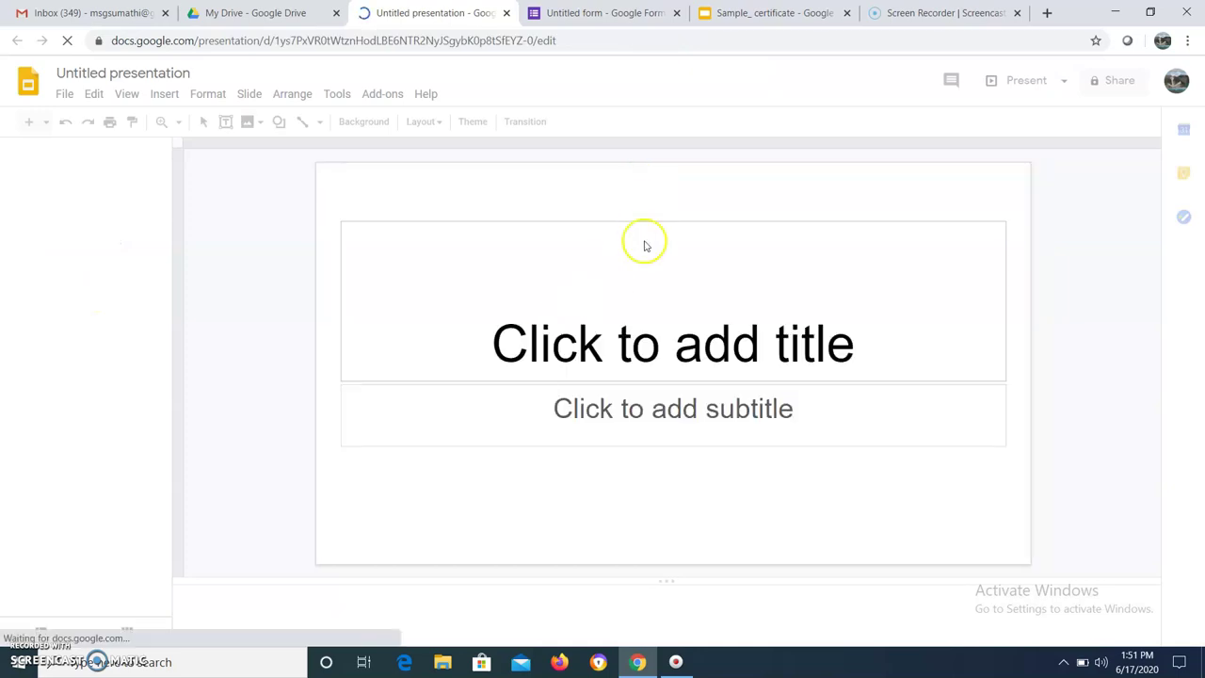
{"action": "left_click", "coordinate": [781, 15]}
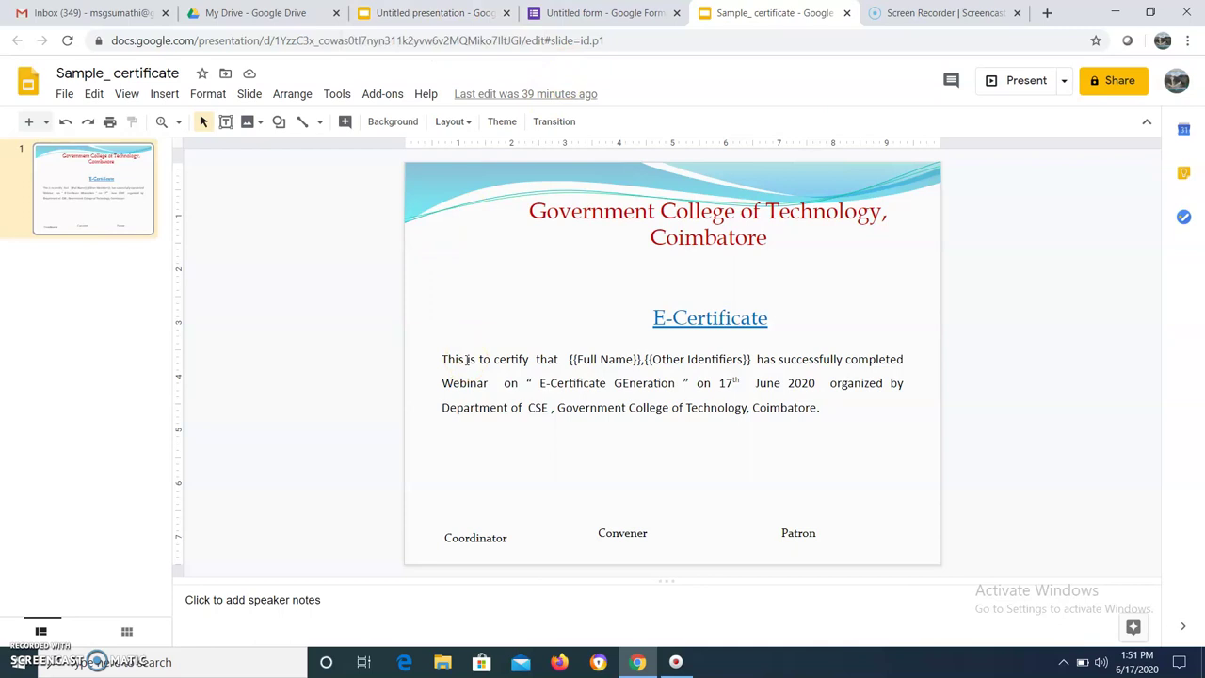
Upload the emblem image from the computer and drag it to the slide's top-left corner
{"action": "left_click", "coordinate": [62, 96]}
{"action": "mouse_move", "coordinate": [128, 154]}
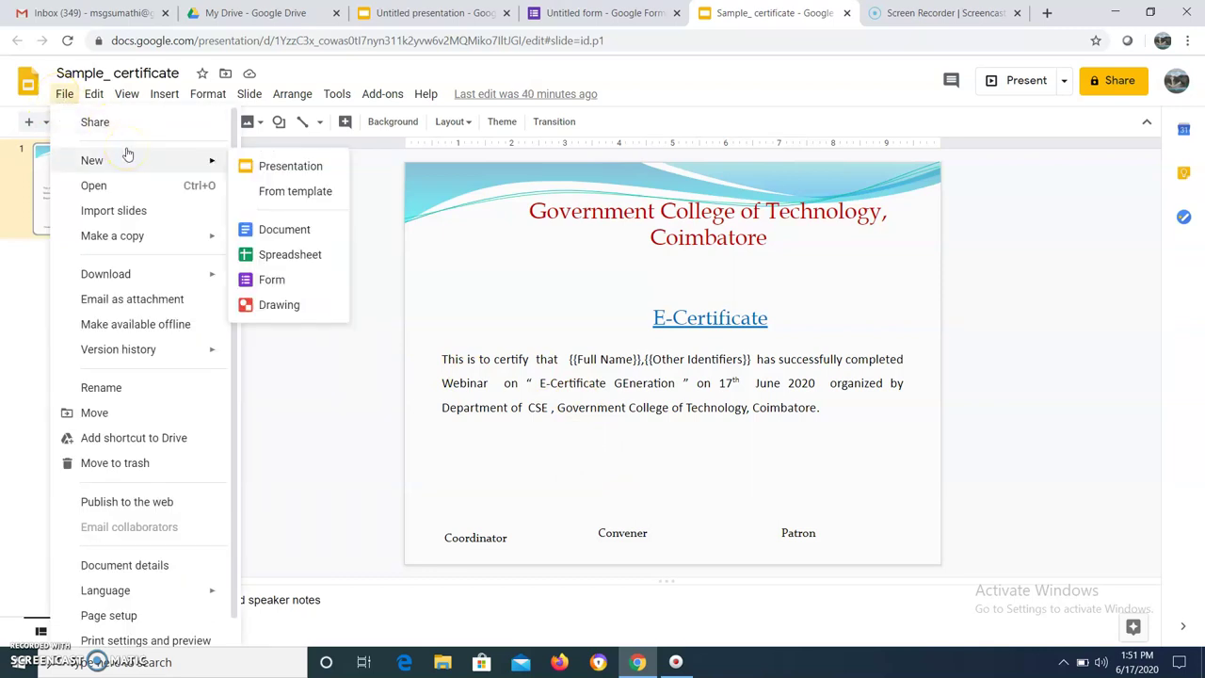
{"action": "left_click", "coordinate": [474, 267]}
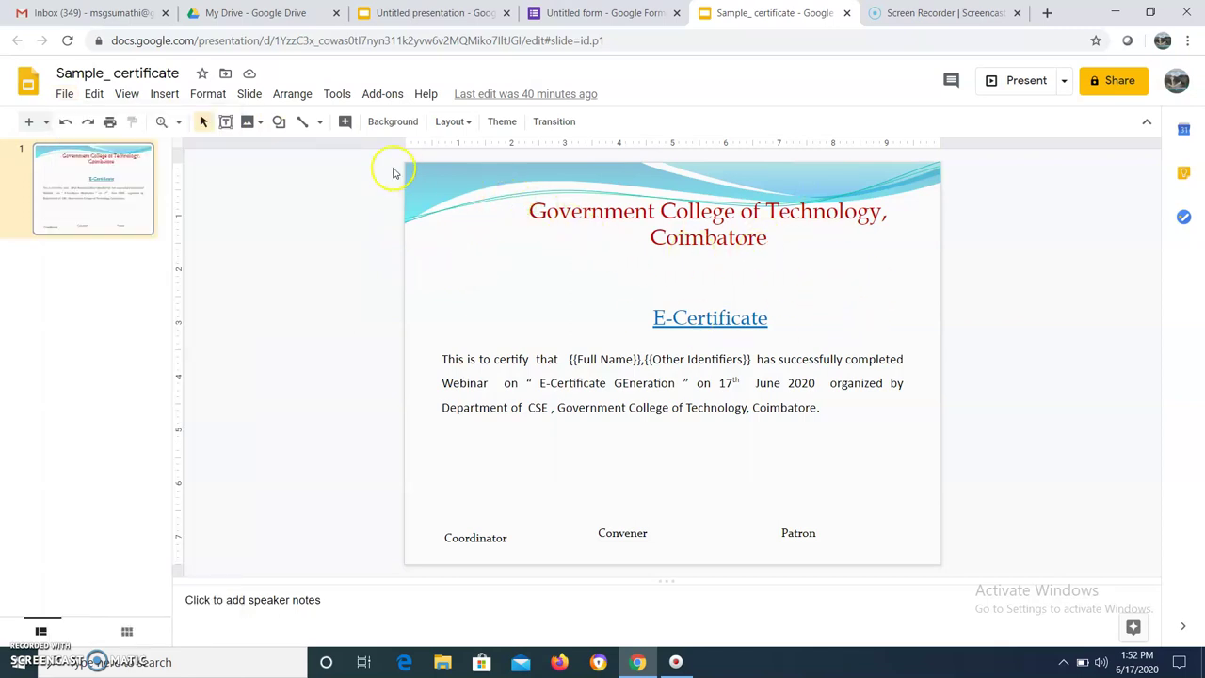
{"action": "left_click", "coordinate": [246, 124]}
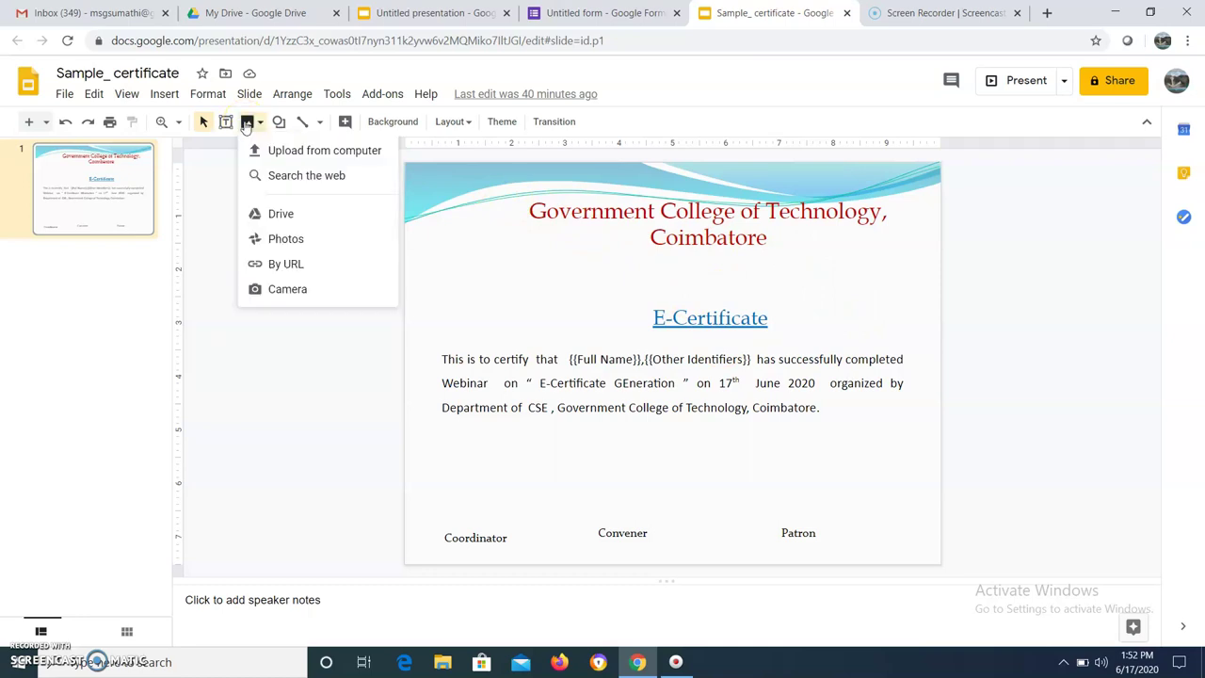
{"action": "left_click", "coordinate": [312, 151]}
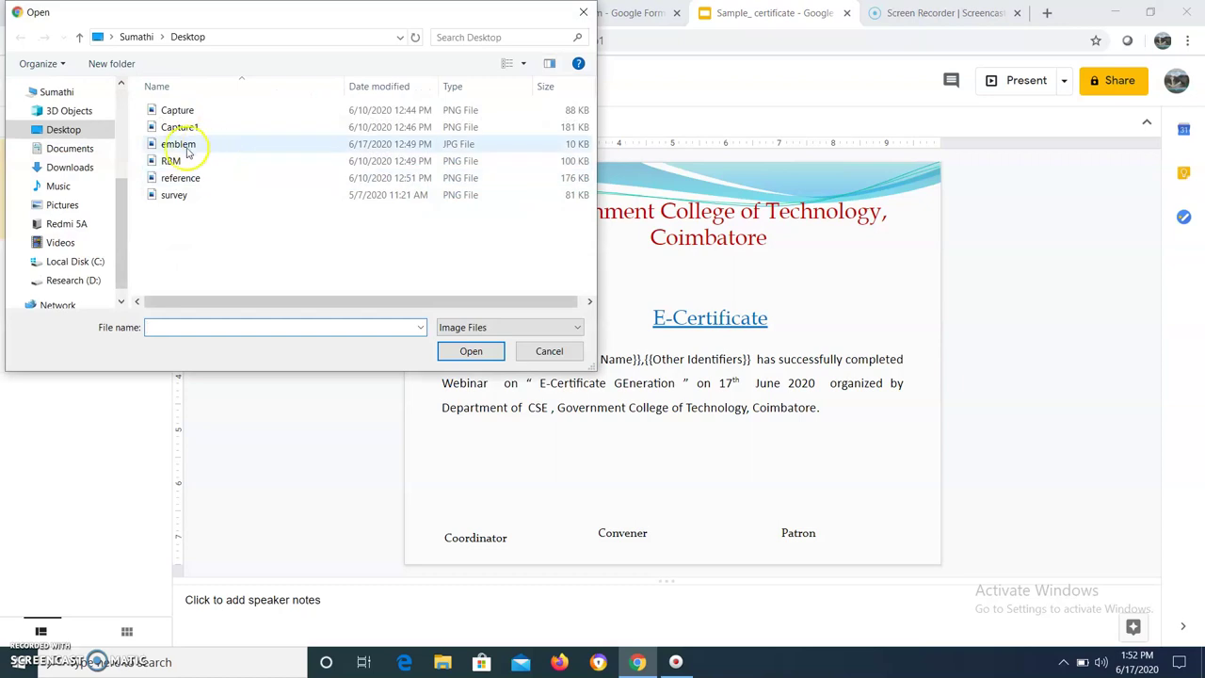
{"action": "left_click", "coordinate": [179, 147]}
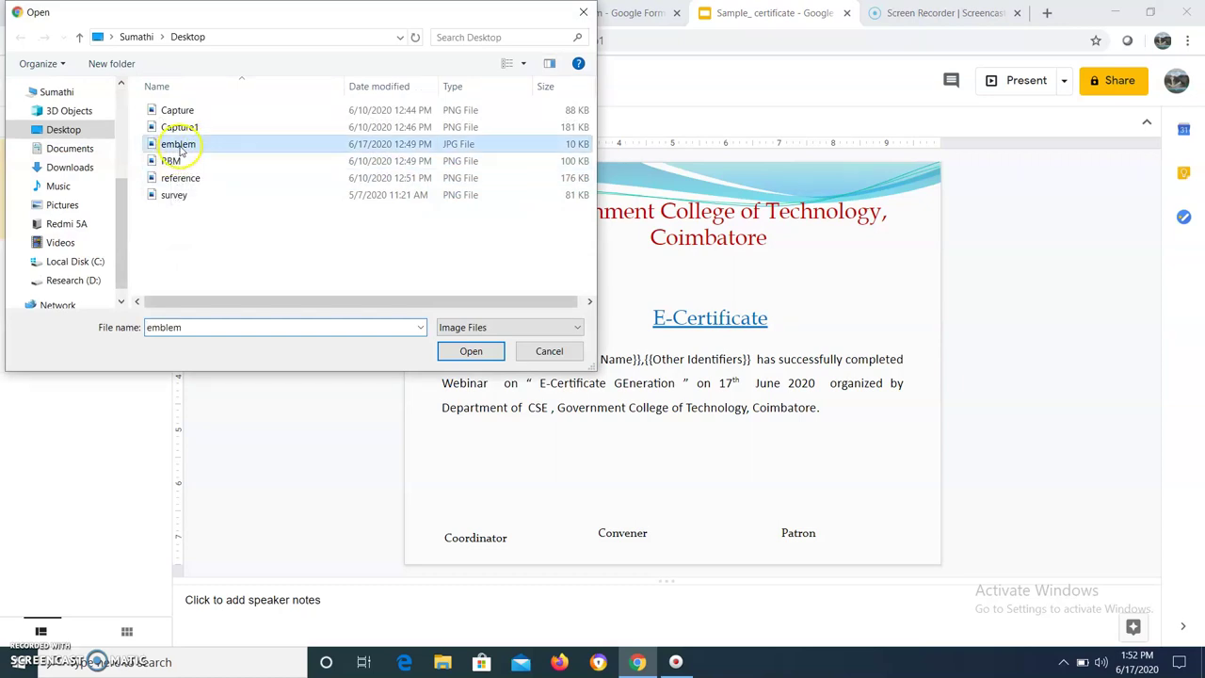
{"action": "left_click", "coordinate": [471, 351]}
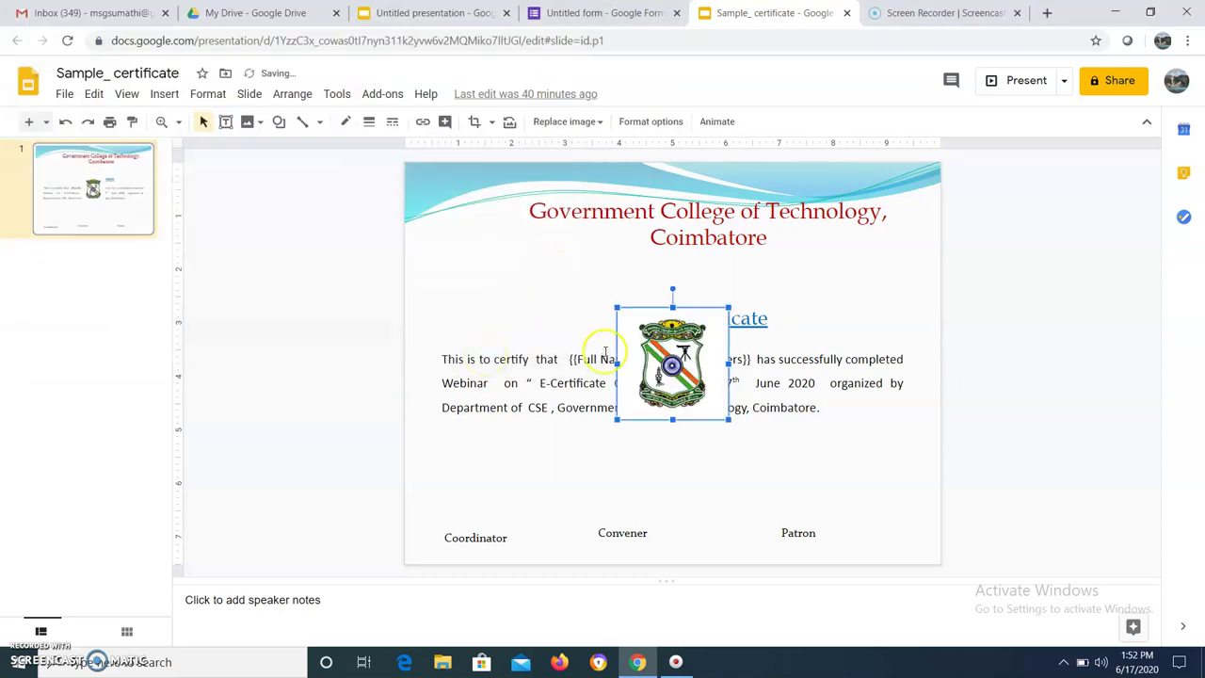
{"action": "left_click_drag", "start_coordinate": [650, 360], "coordinate": [447, 250]}
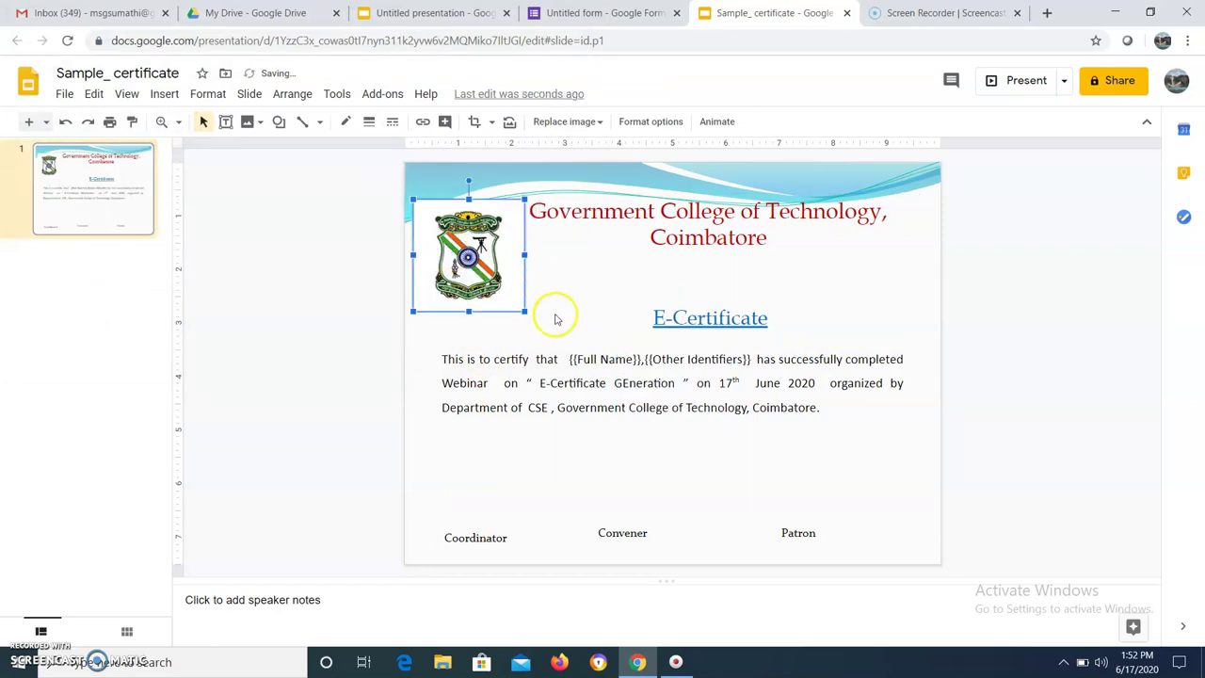
{"action": "left_click", "coordinate": [479, 509]}
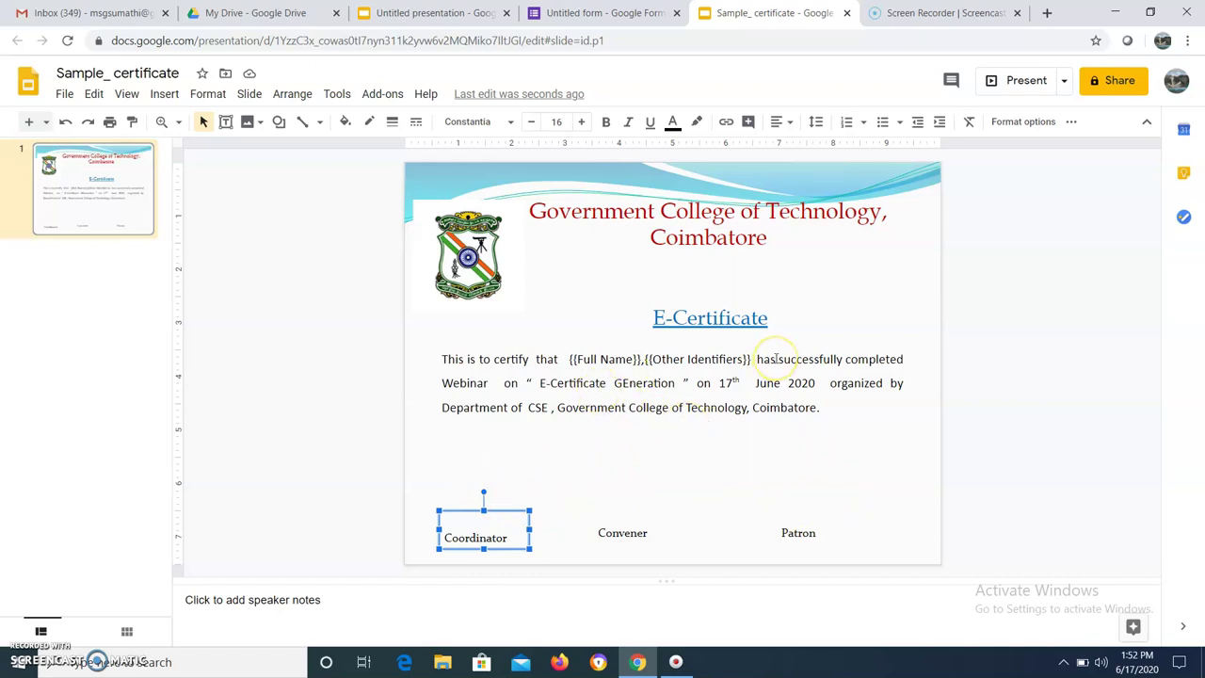
Check the {{Full Name}} placeholder in the certificate text against the form's custom certificate setup
{"action": "left_click", "coordinate": [593, 360]}
{"action": "left_click", "coordinate": [568, 360]}
{"action": "left_click_drag", "start_coordinate": [580, 359], "coordinate": [646, 358]}
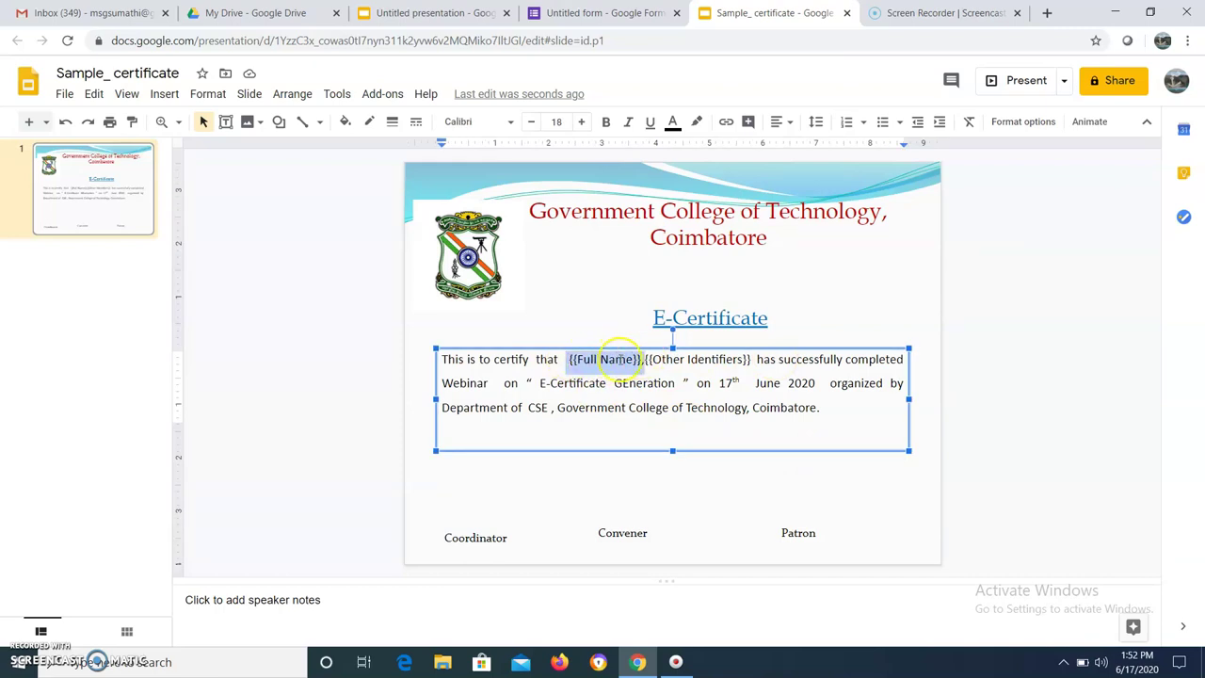
{"action": "left_click", "coordinate": [581, 16]}
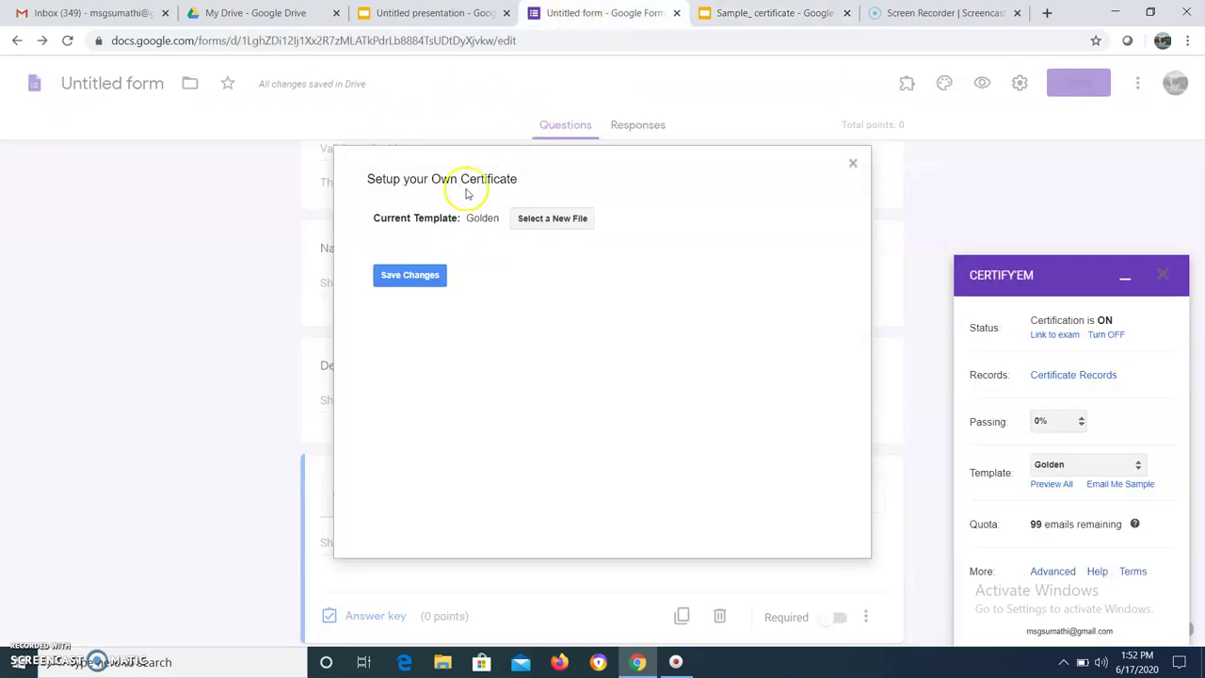
{"action": "left_click", "coordinate": [761, 14]}
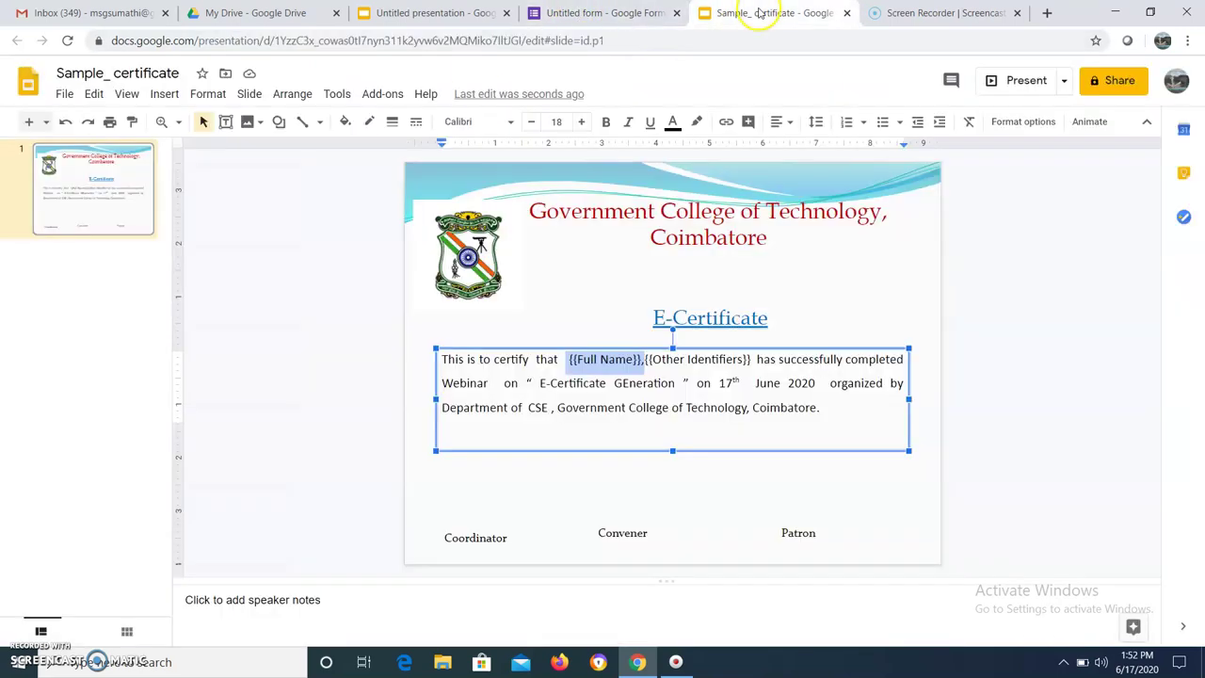
{"action": "left_click", "coordinate": [718, 361]}
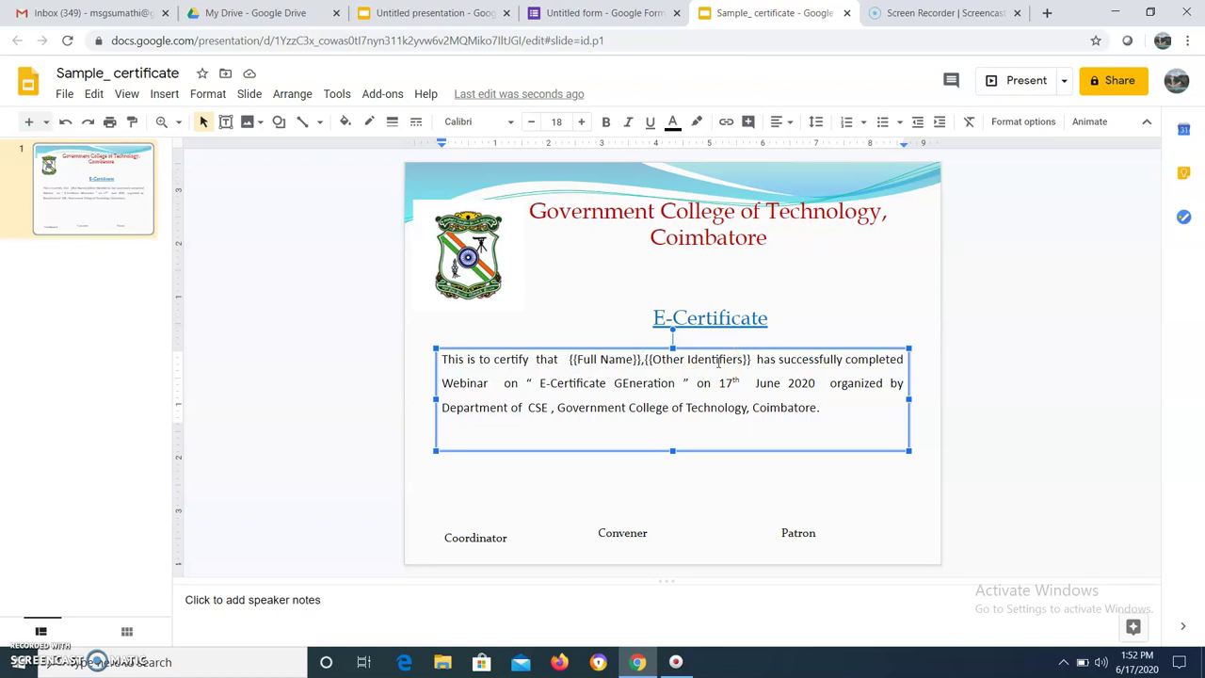
Close the custom certificate setup and review the form's Department and College questions
{"action": "left_click", "coordinate": [607, 17]}
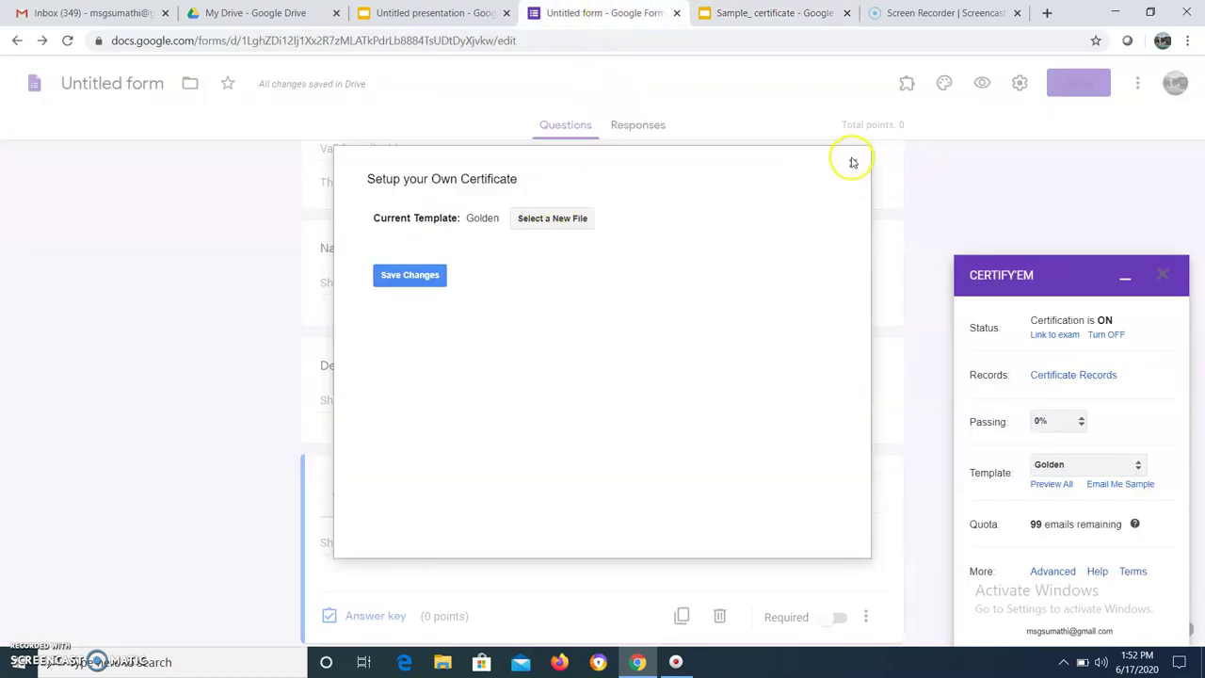
{"action": "left_click", "coordinate": [852, 162]}
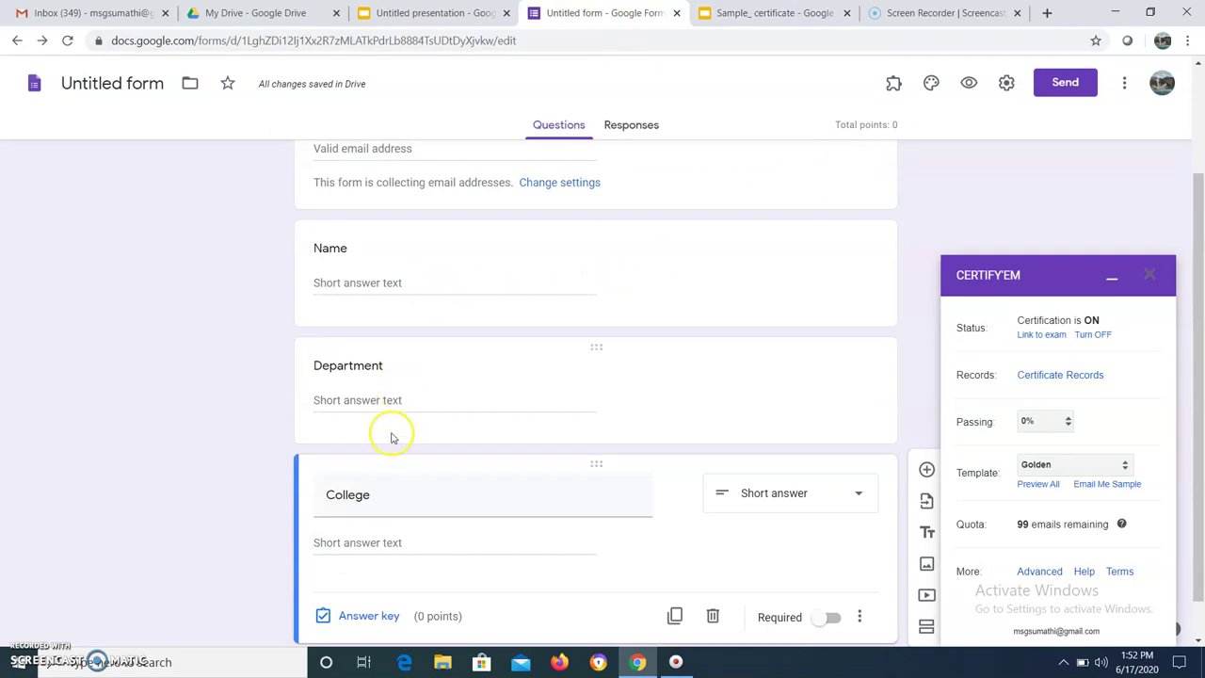
{"action": "left_click", "coordinate": [400, 393]}
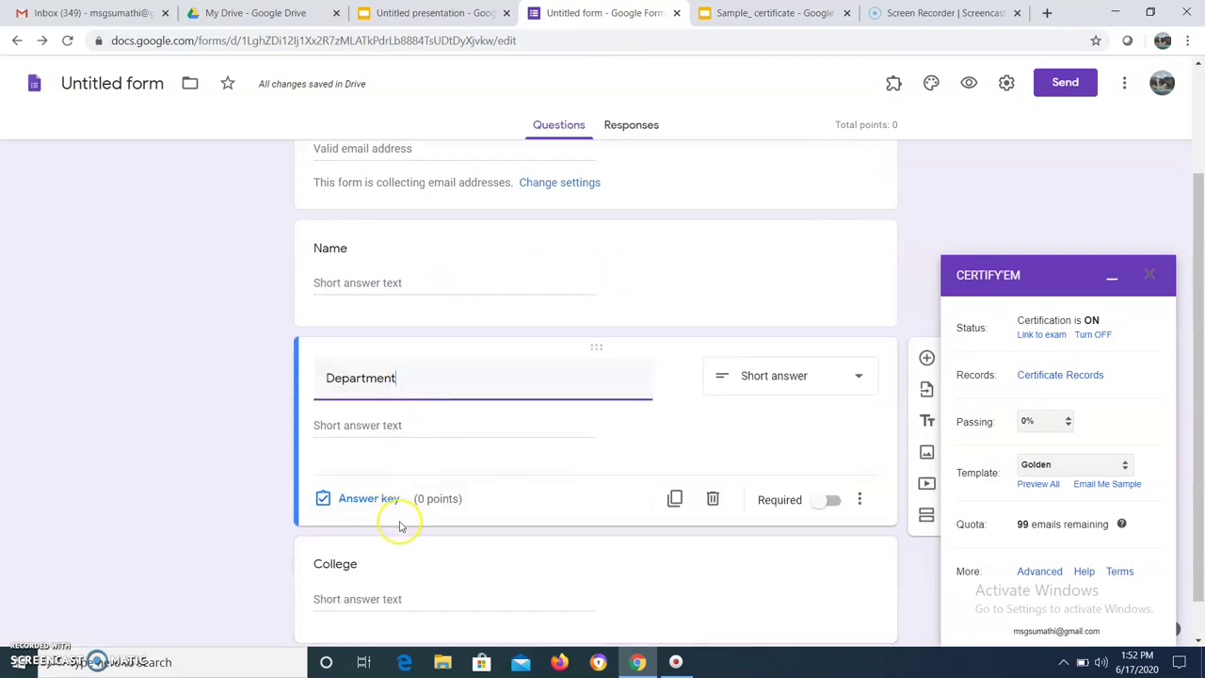
{"action": "left_click", "coordinate": [404, 567]}
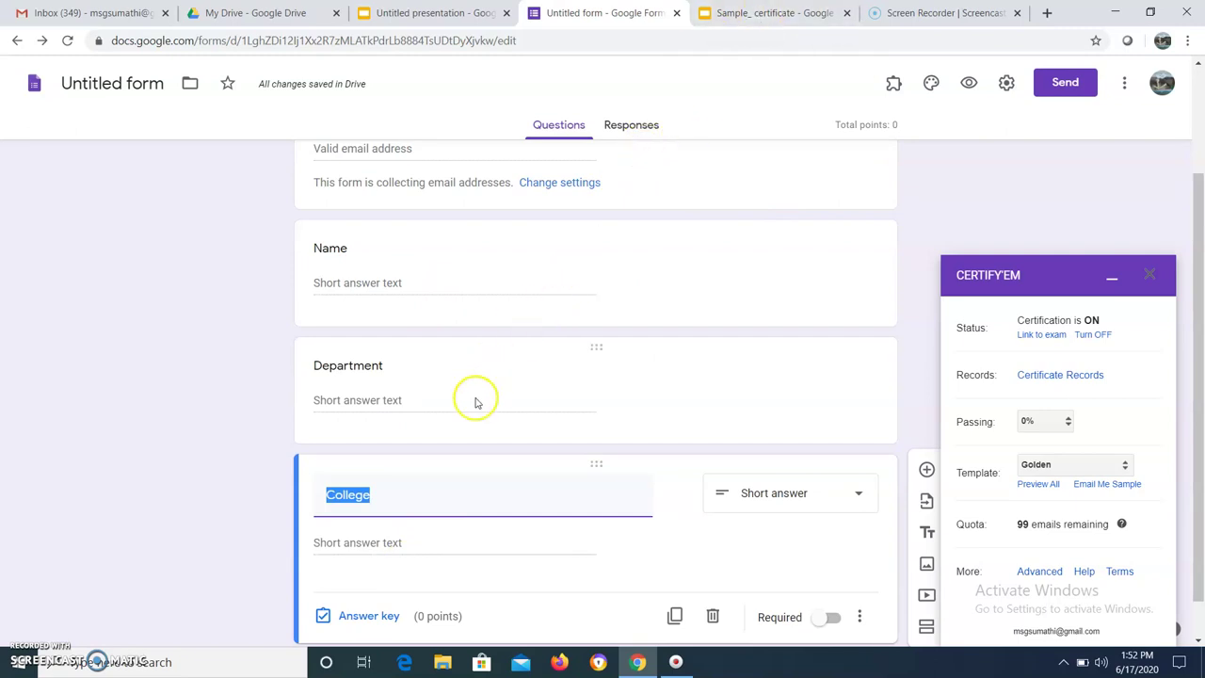
{"action": "left_click", "coordinate": [764, 13]}
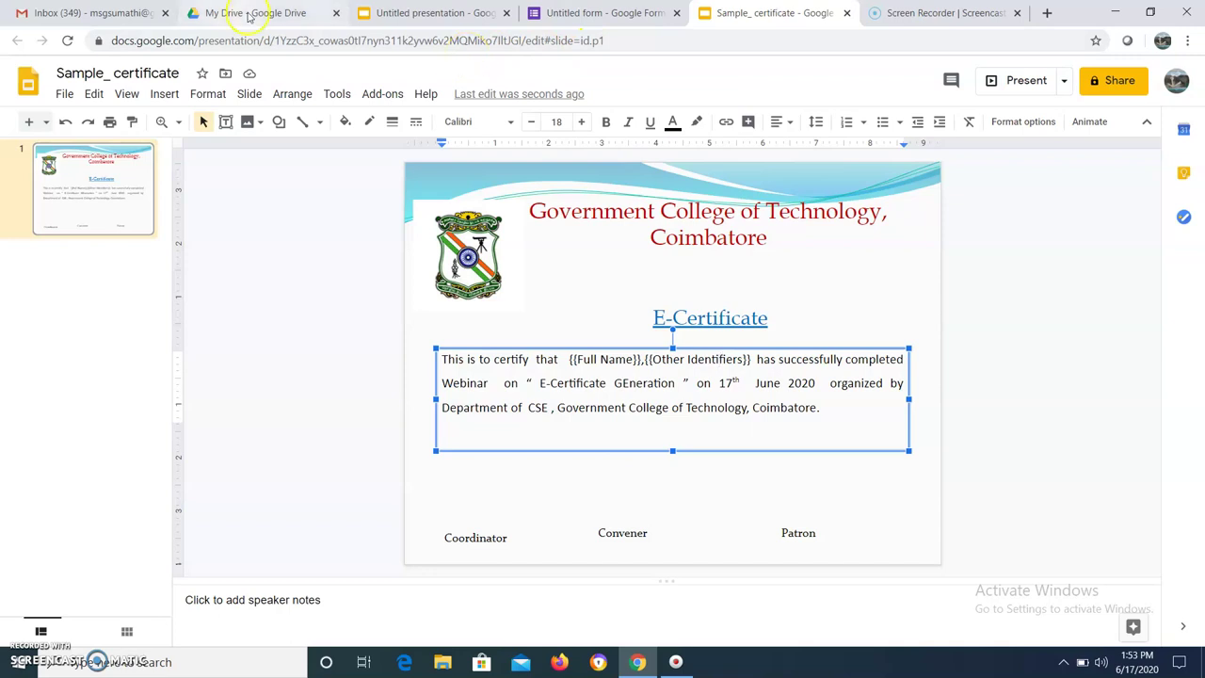
Select Sample_ certificate as Certify'em's custom template file and save the changes
{"action": "left_click", "coordinate": [570, 13]}
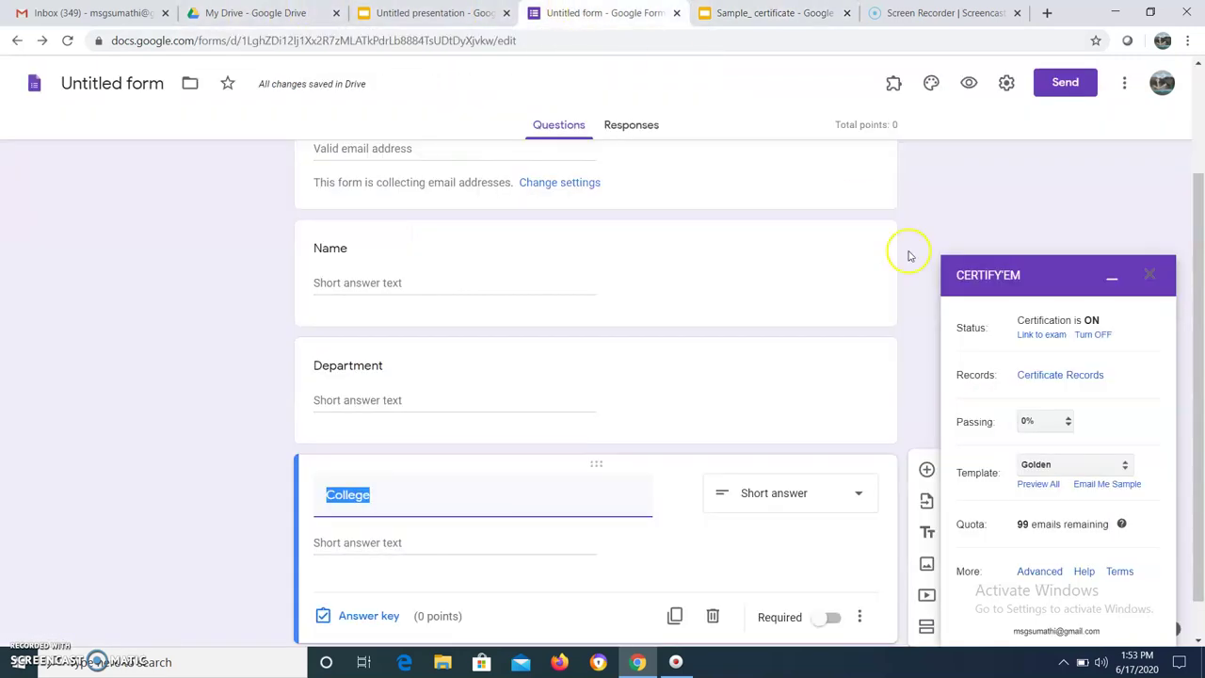
{"action": "left_click", "coordinate": [1082, 465]}
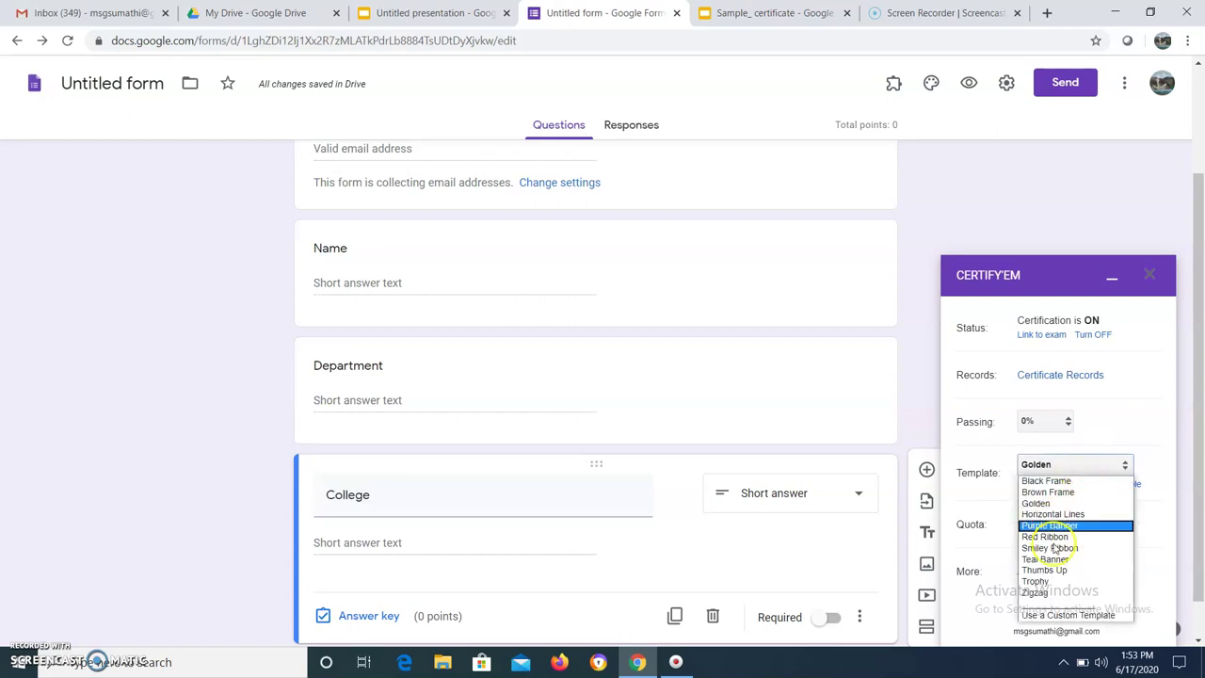
{"action": "left_click", "coordinate": [1064, 617]}
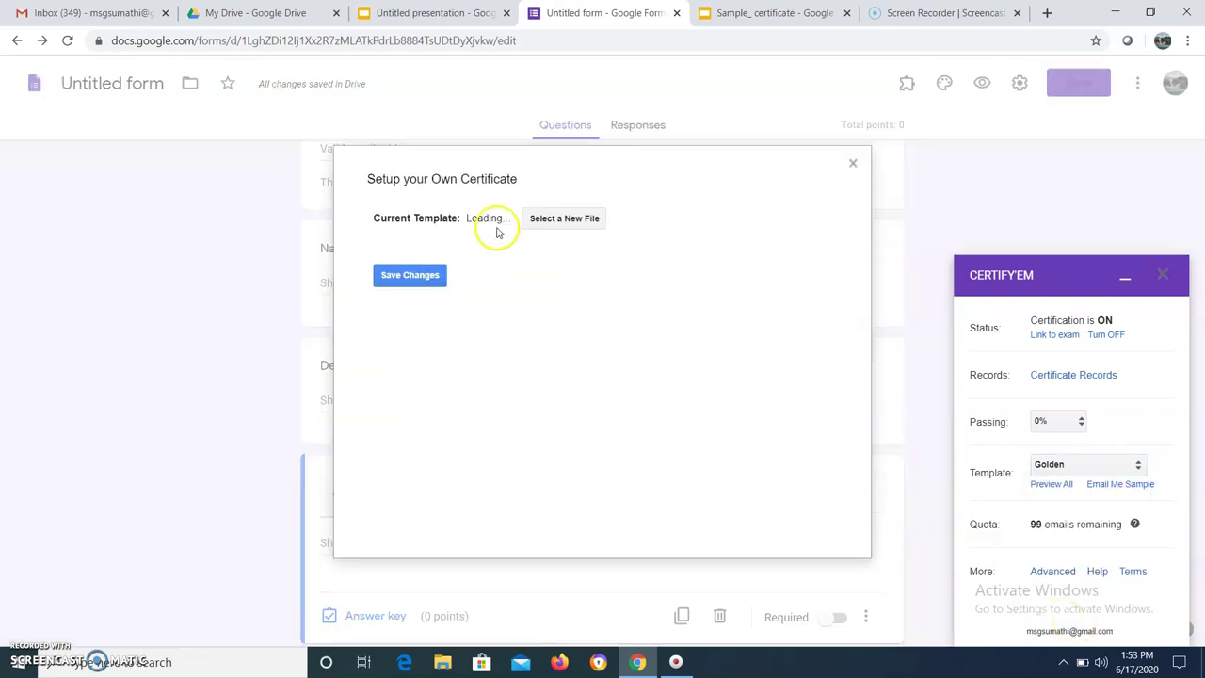
{"action": "left_click", "coordinate": [552, 224]}
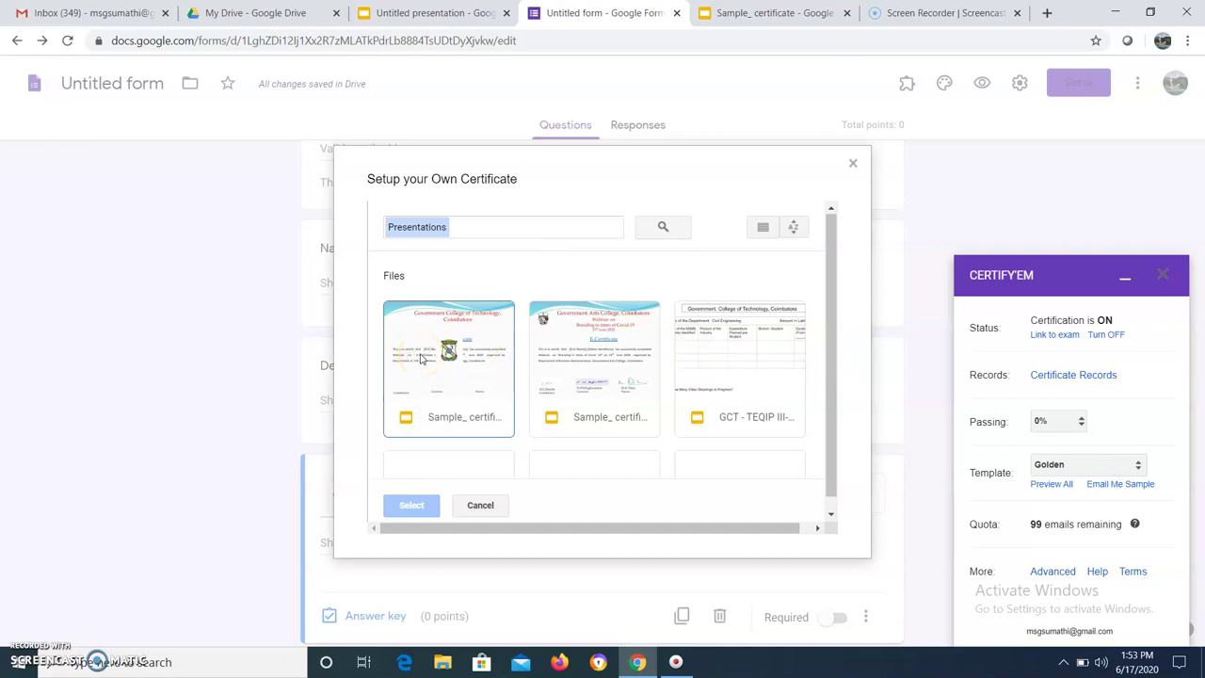
{"action": "left_click", "coordinate": [423, 358]}
{"action": "left_click", "coordinate": [411, 508]}
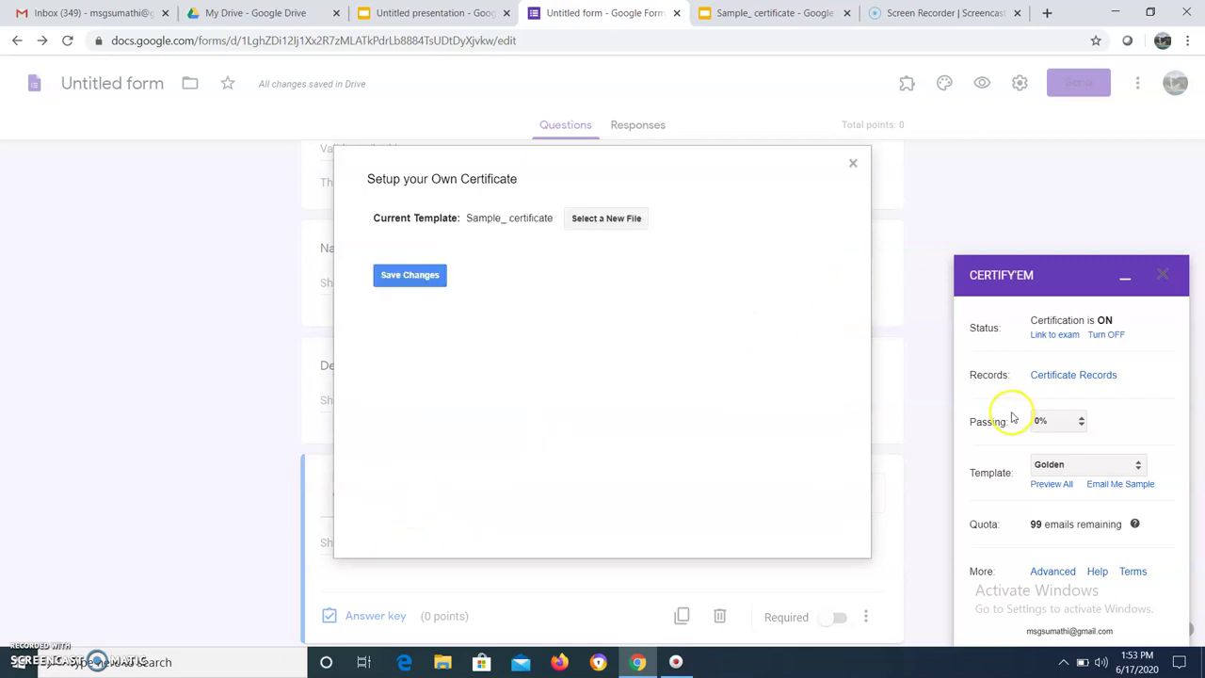
{"action": "left_click", "coordinate": [398, 274]}
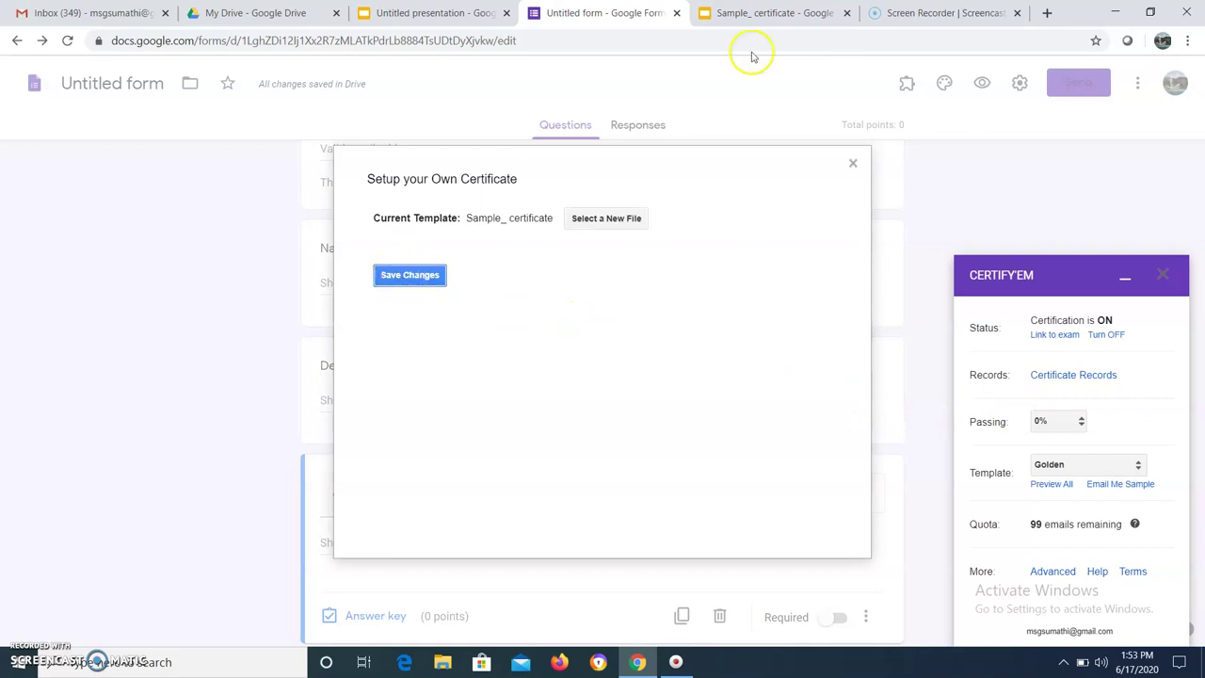
Close the blank Untitled presentation tab and the Certify'em side panel
{"action": "left_click", "coordinate": [780, 12]}
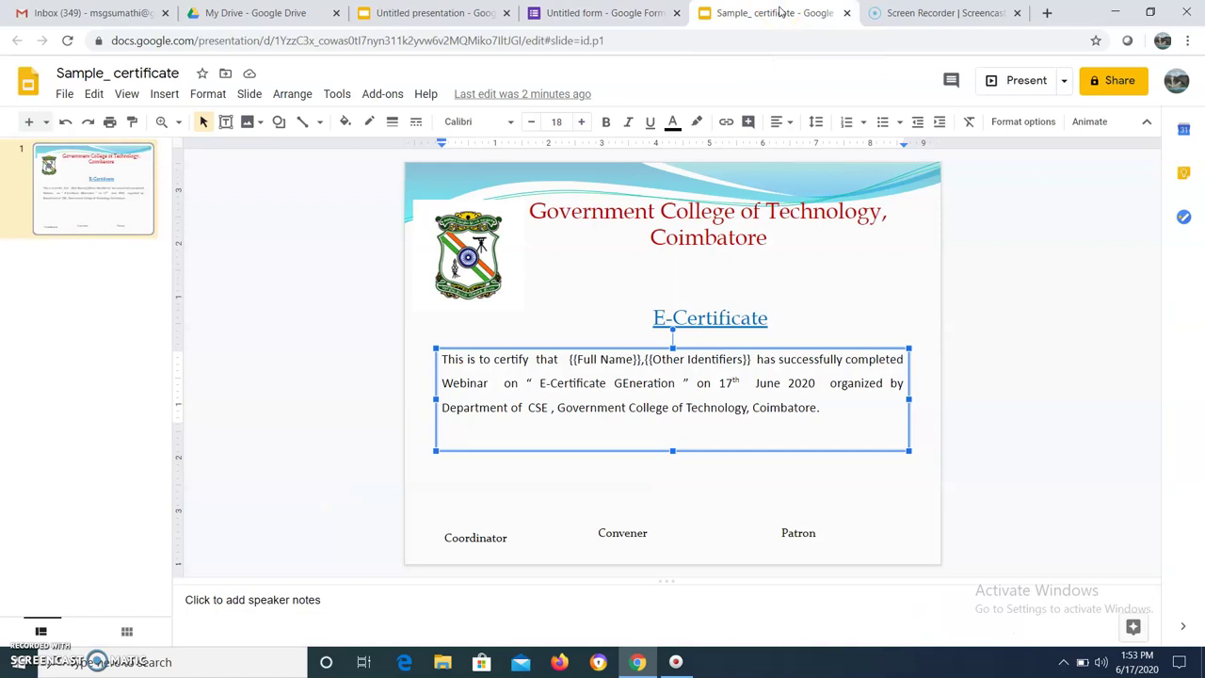
{"action": "left_click", "coordinate": [423, 16]}
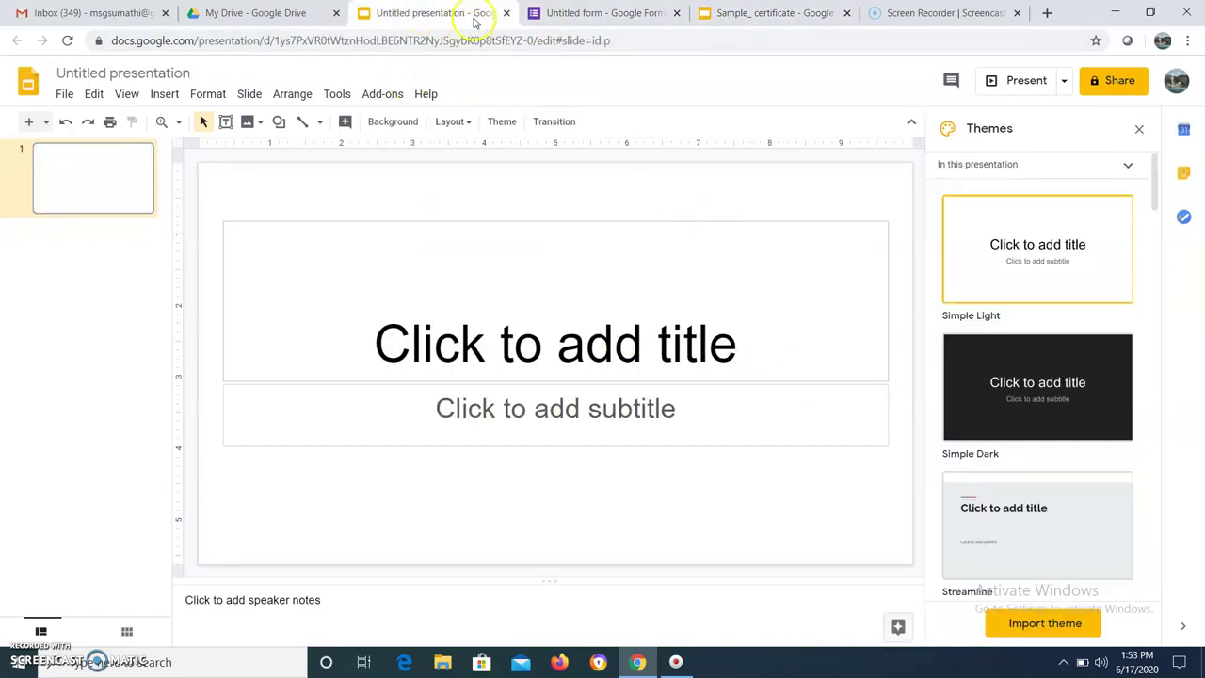
{"action": "left_click", "coordinate": [505, 13]}
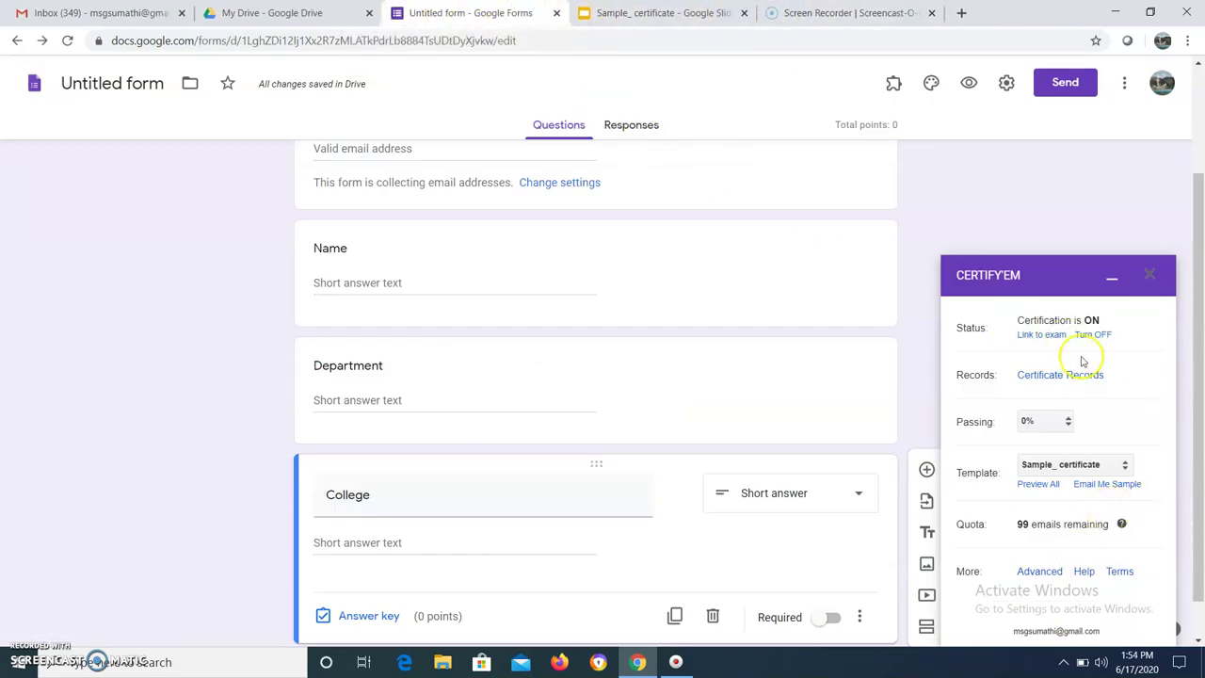
{"action": "left_click", "coordinate": [1155, 275]}
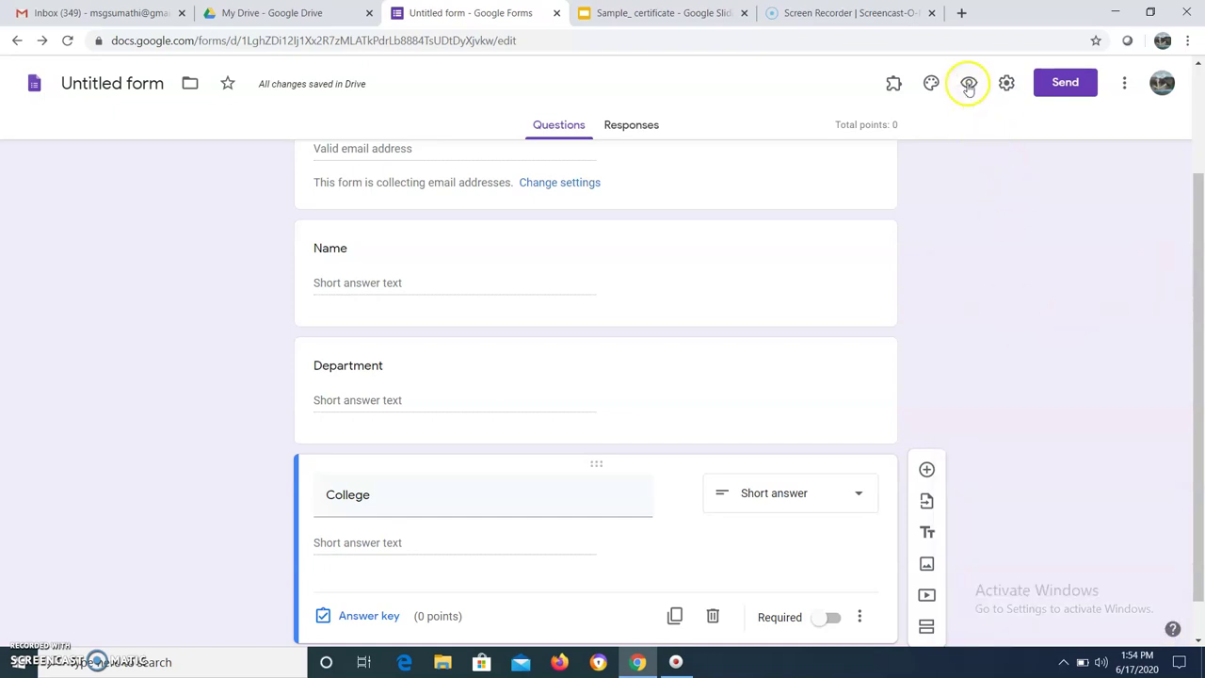
Preview the form and fill in the respondent's email address and name
{"action": "left_click", "coordinate": [974, 84]}
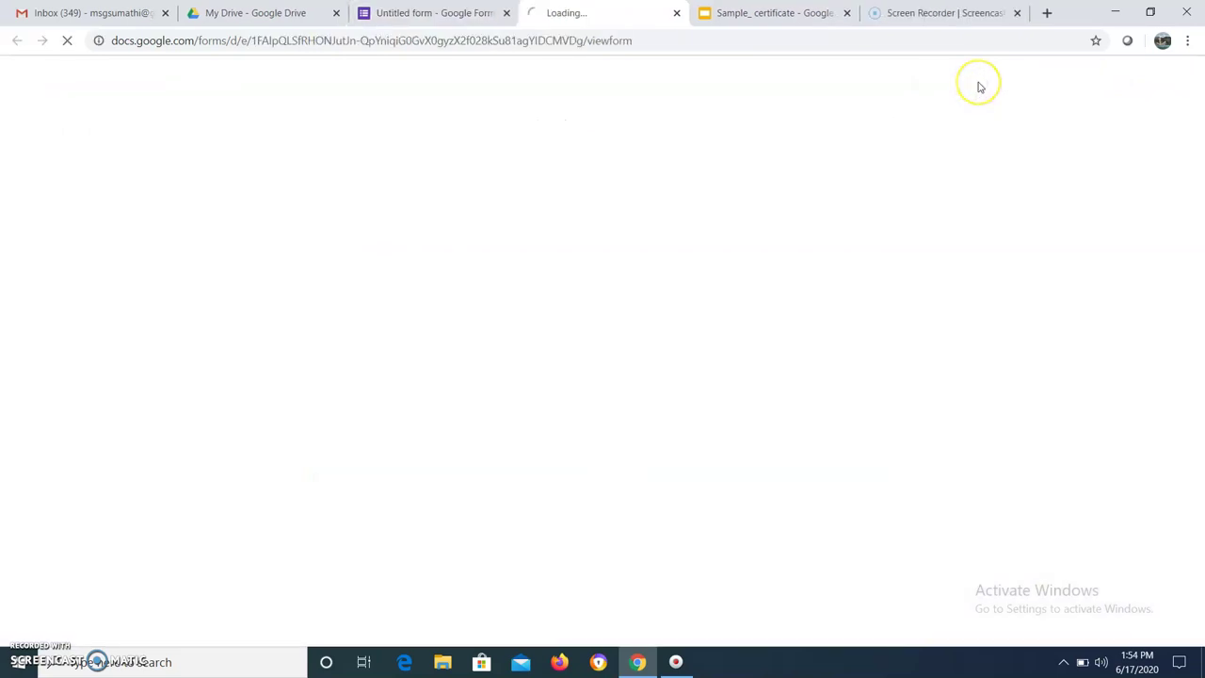
{"action": "left_click", "coordinate": [399, 237]}
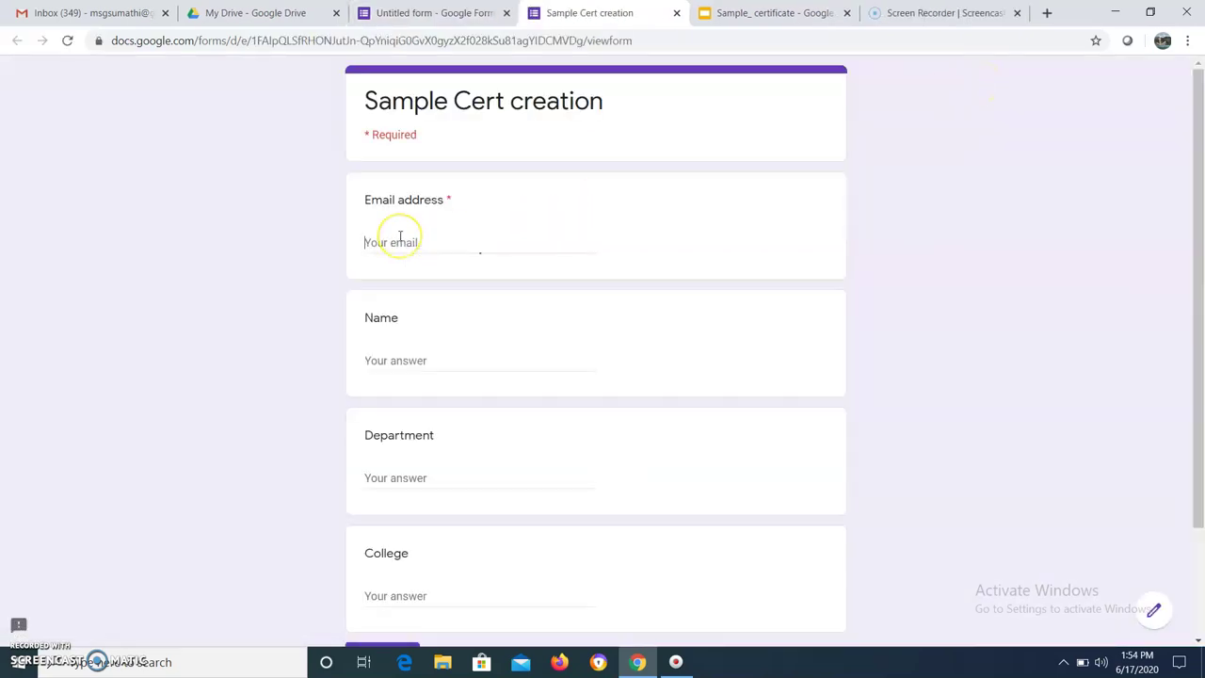
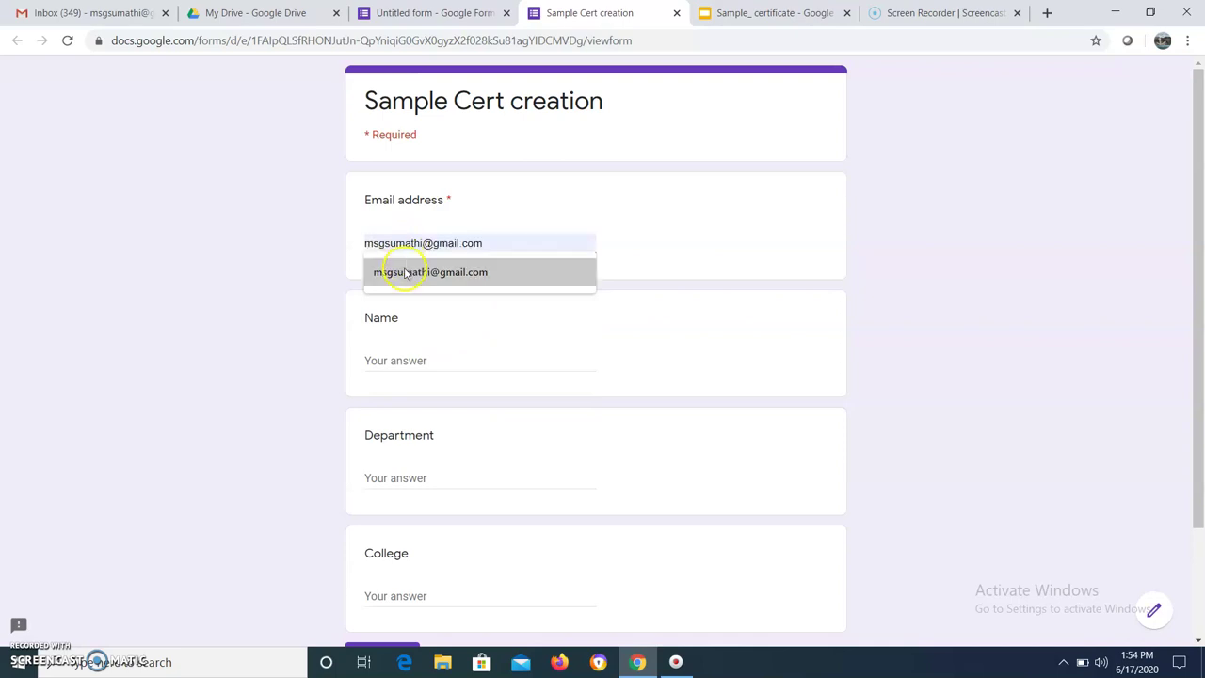
{"action": "left_click", "coordinate": [400, 272]}
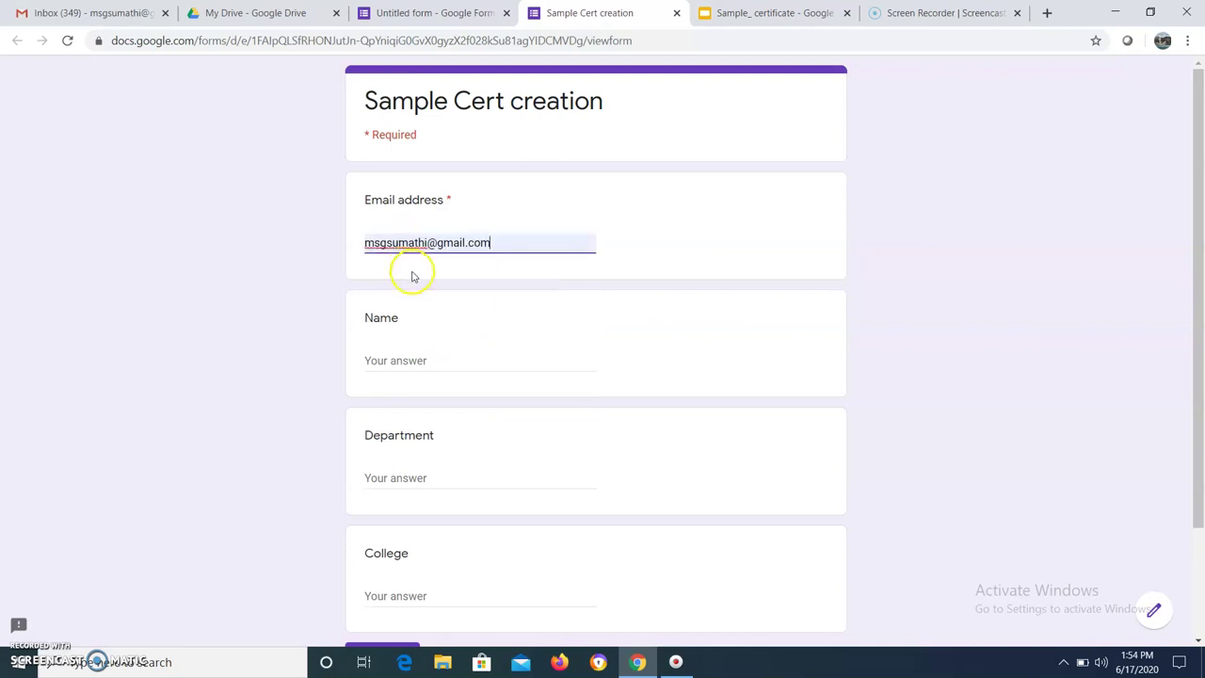
{"action": "left_click", "coordinate": [389, 361]}
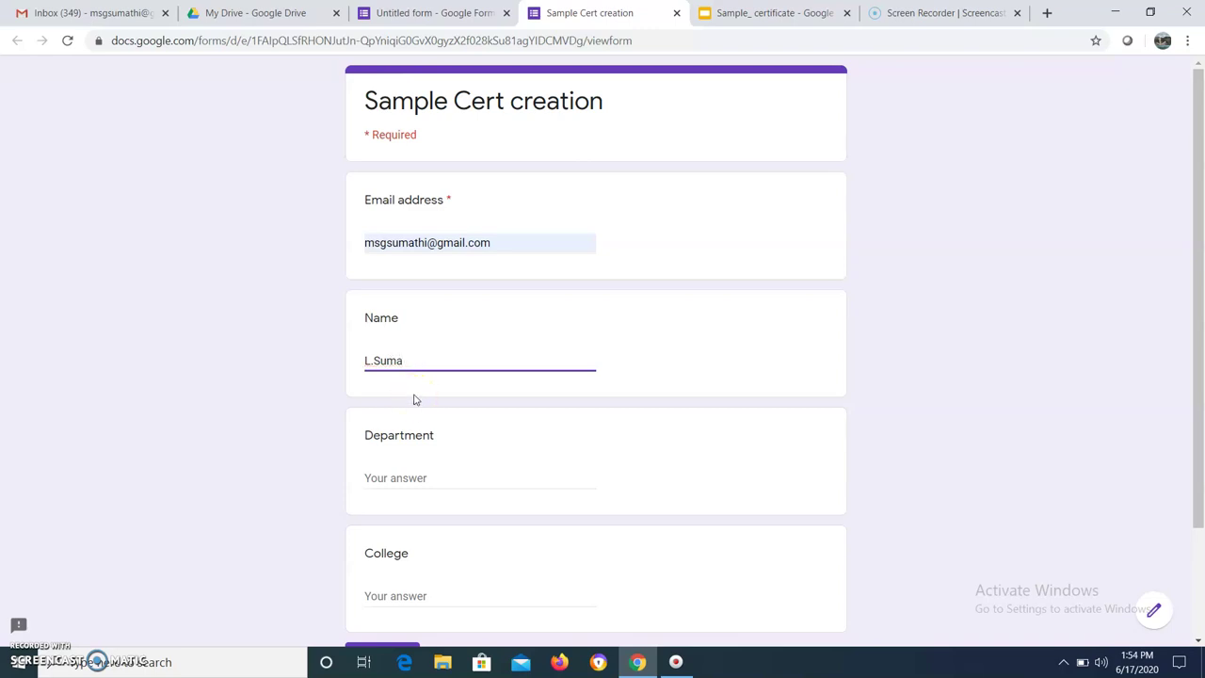
Answer Department CSE and College GCT, then submit the test response
{"action": "left_click", "coordinate": [382, 472]}
{"action": "left_click", "coordinate": [405, 596]}
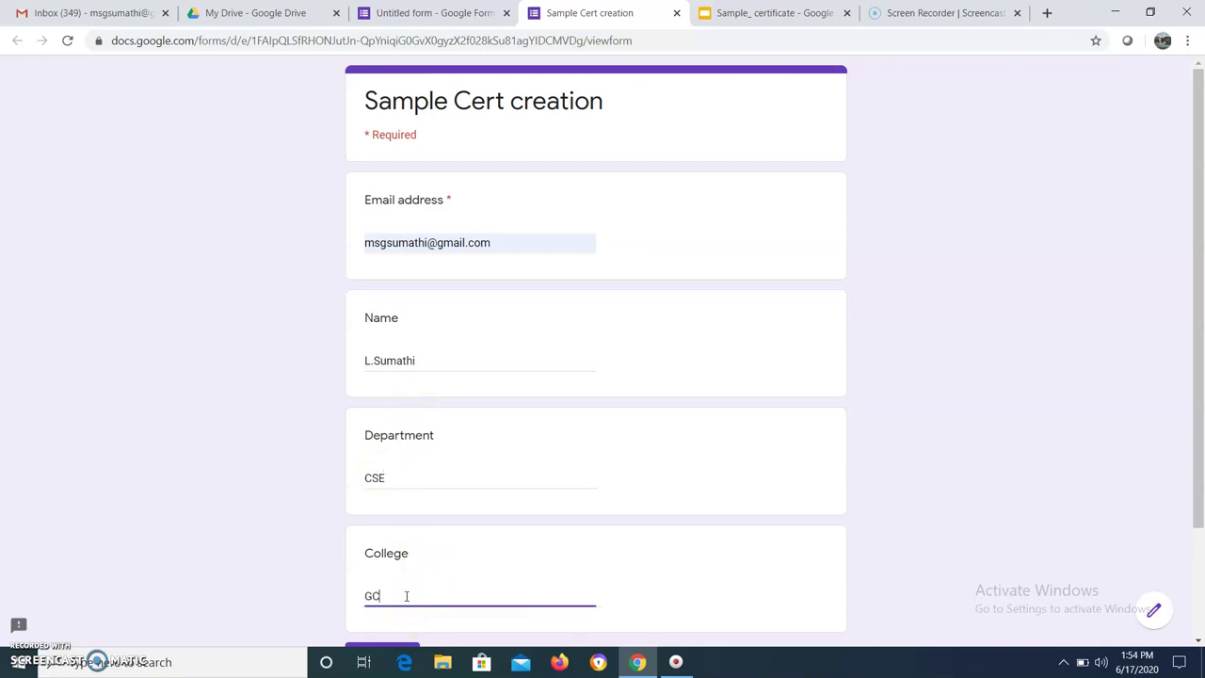
{"action": "type", "text": "GCT"}
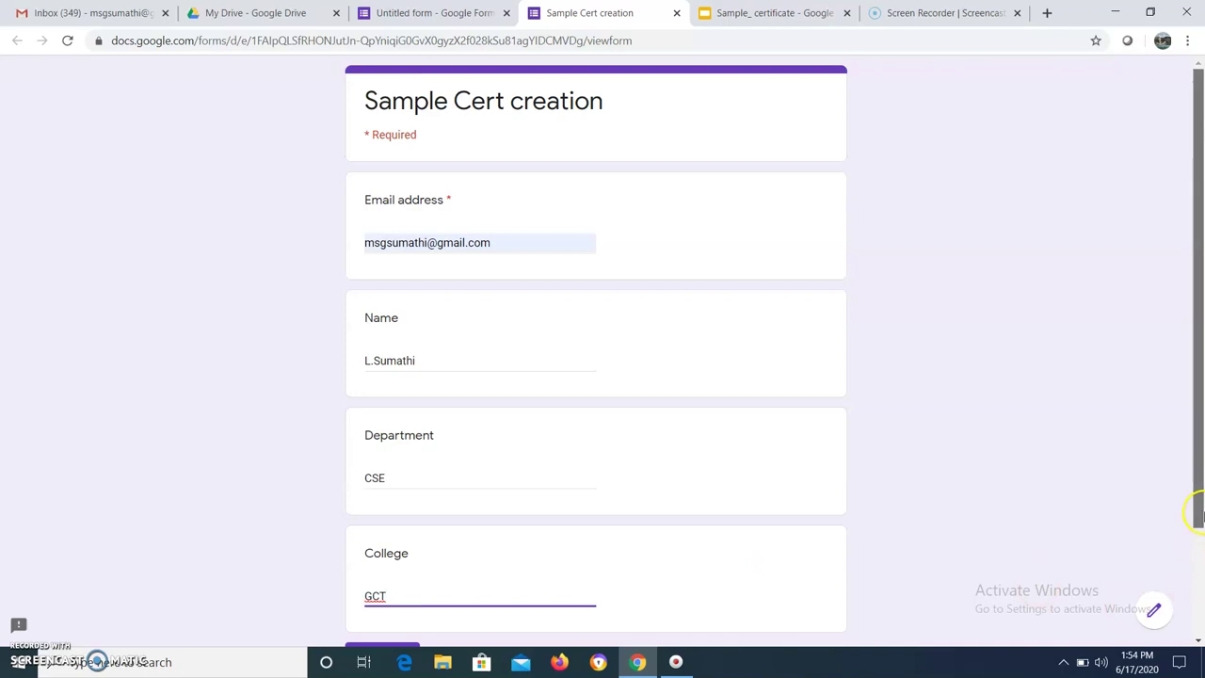
{"action": "scroll", "coordinate": [1200, 589], "scroll_direction": "down", "scroll_amount": 2}
{"action": "left_click", "coordinate": [381, 565]}
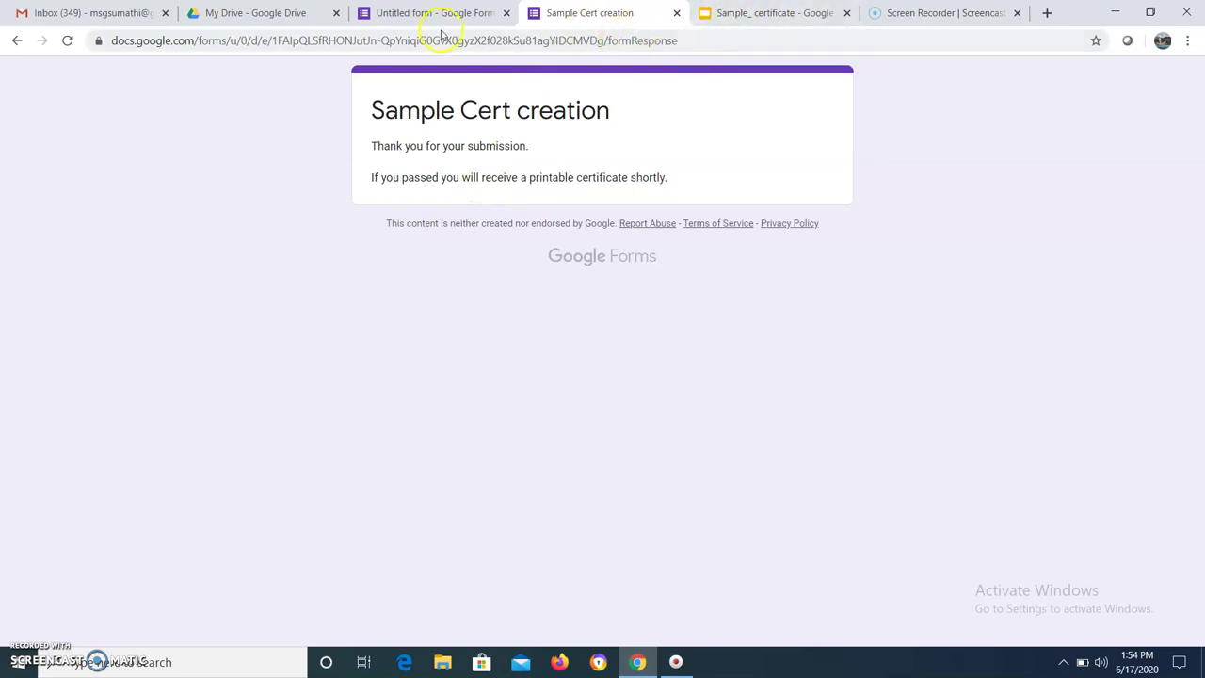
Reload the Gmail inbox to check for the certificate email, then return to Sample_ certificate
{"action": "left_click", "coordinate": [87, 17]}
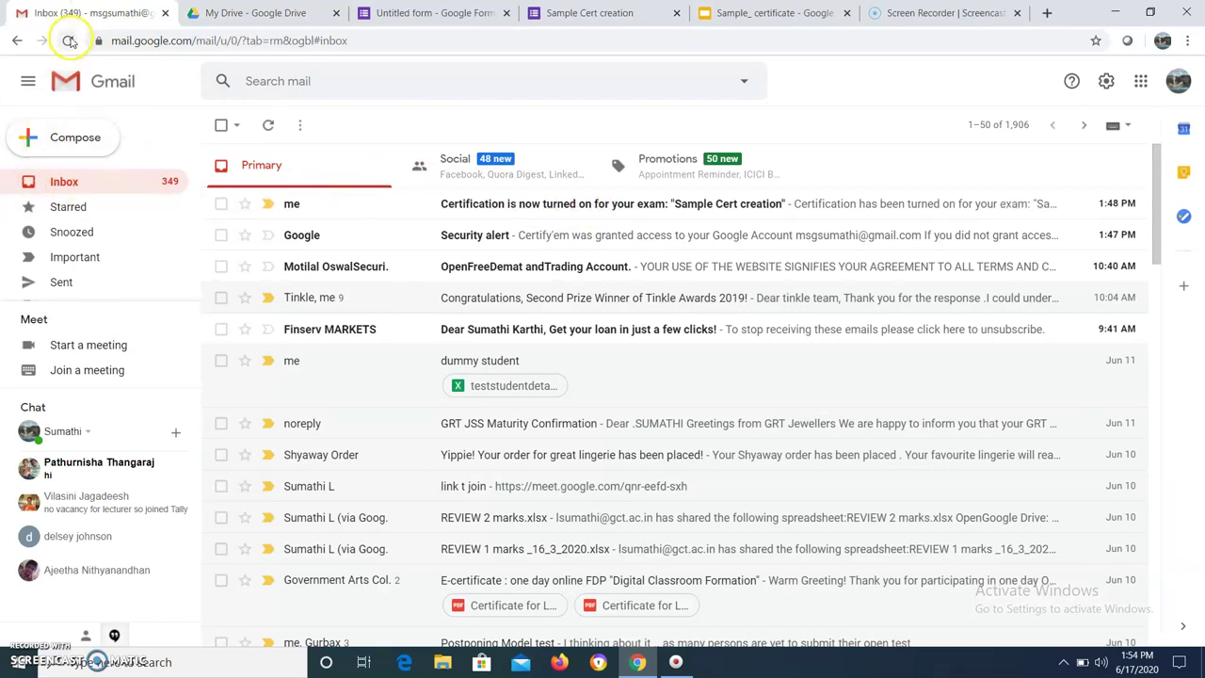
{"action": "left_click", "coordinate": [69, 41]}
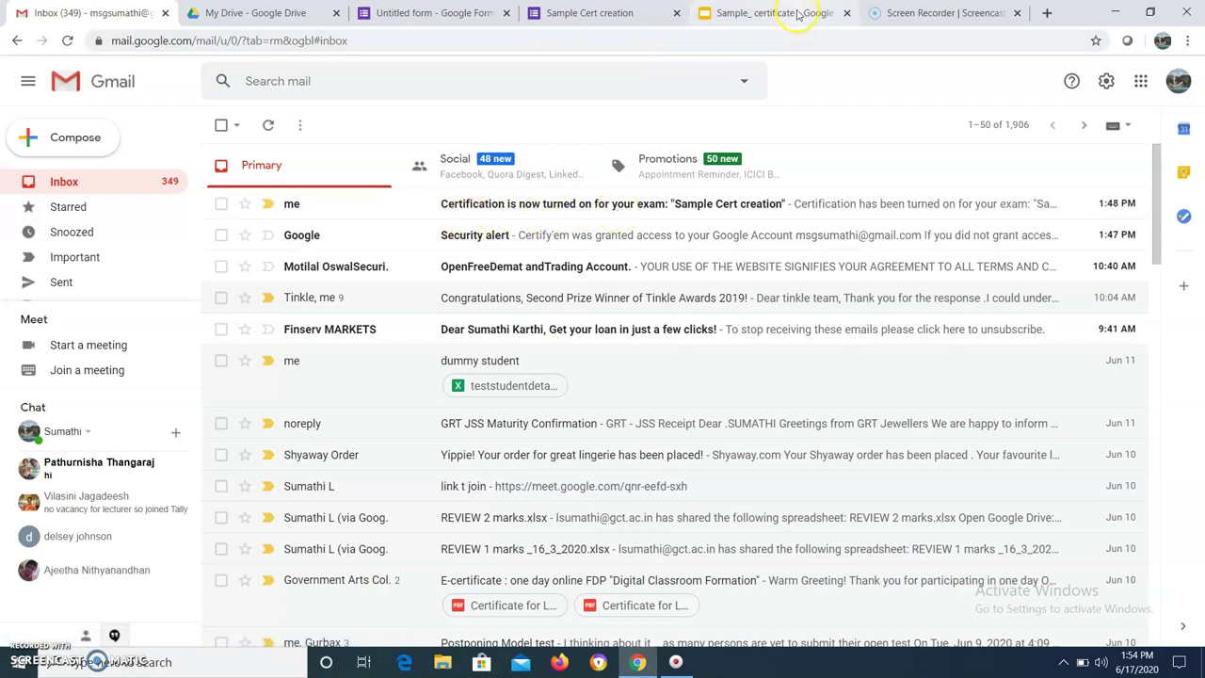
{"action": "left_click", "coordinate": [797, 15]}
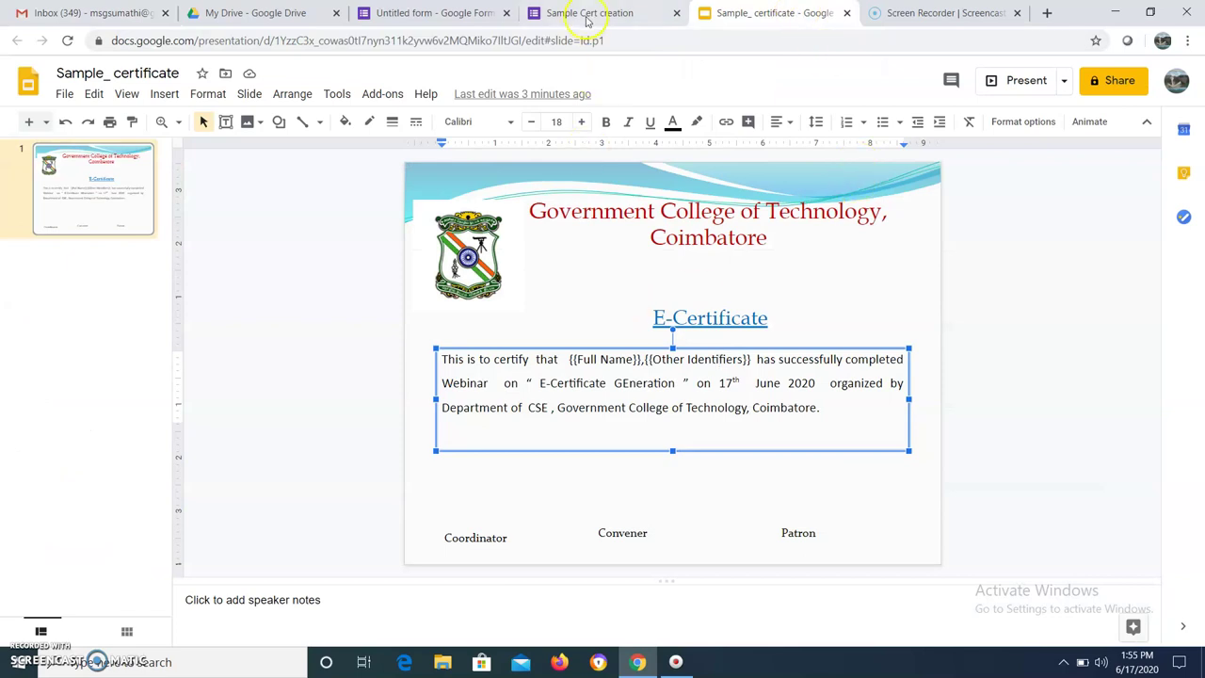
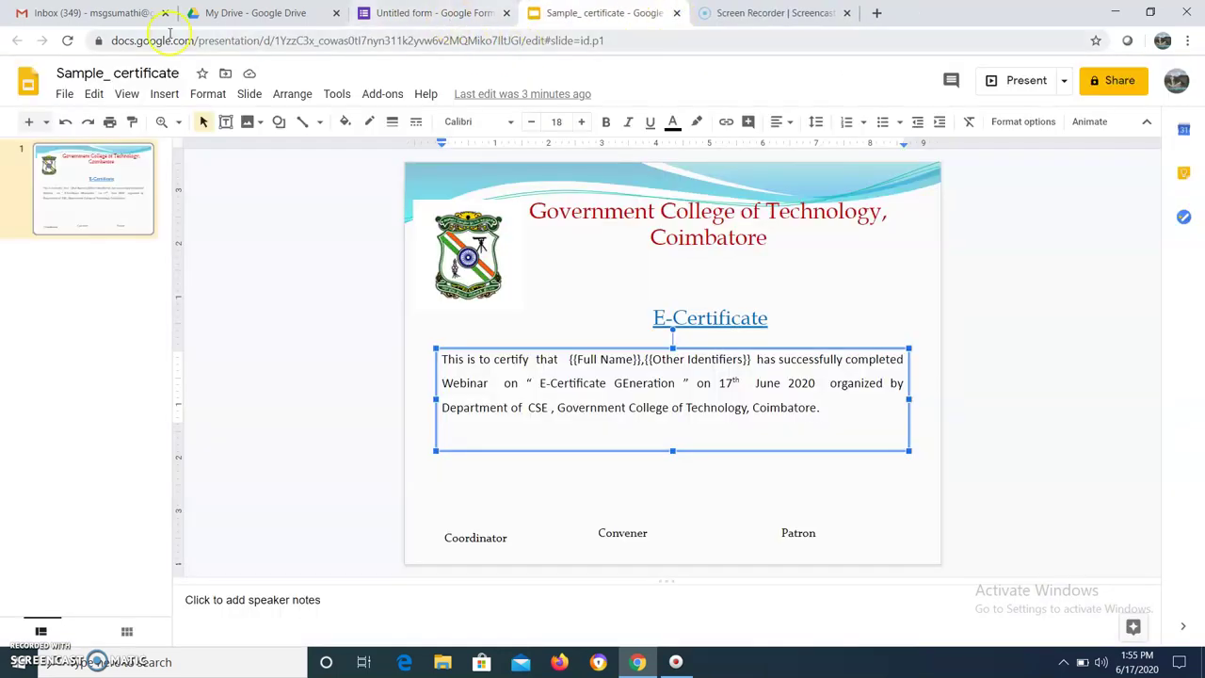
Switch from the finished certificate slide to the Gmail inbox
{"action": "left_click", "coordinate": [99, 14]}
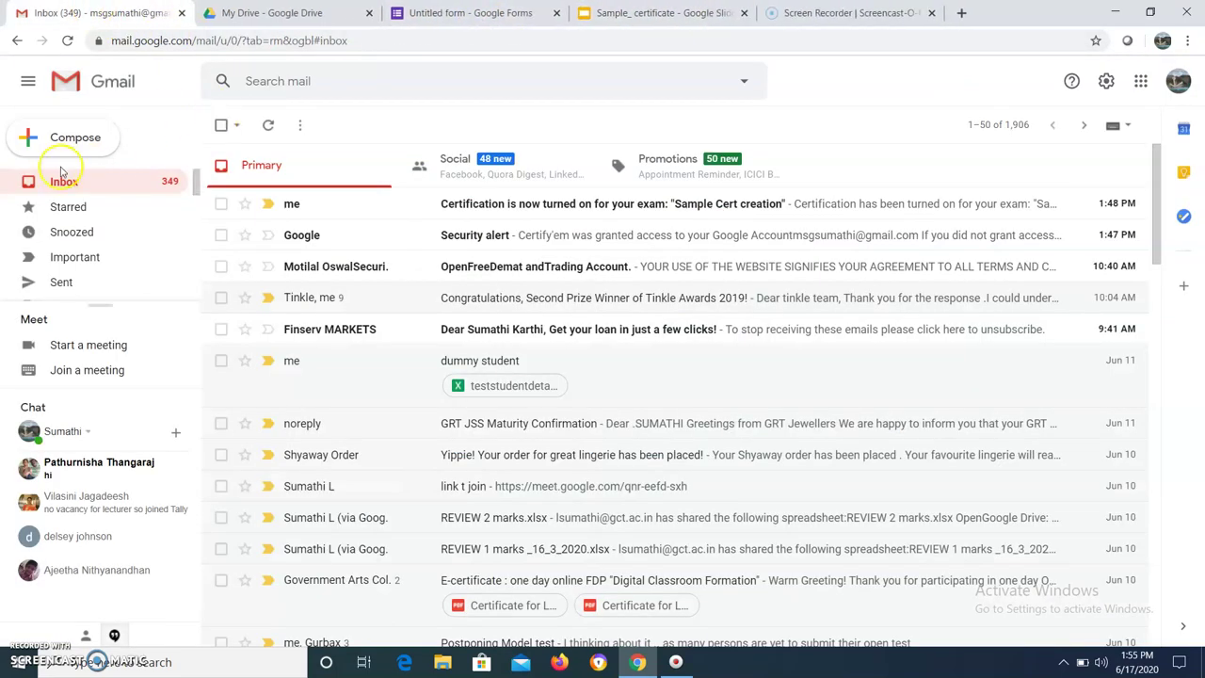
Reload Gmail, read the Certify'em 'certification turned on' email, then return to Sample_certificate slides
{"action": "left_click", "coordinate": [67, 43]}
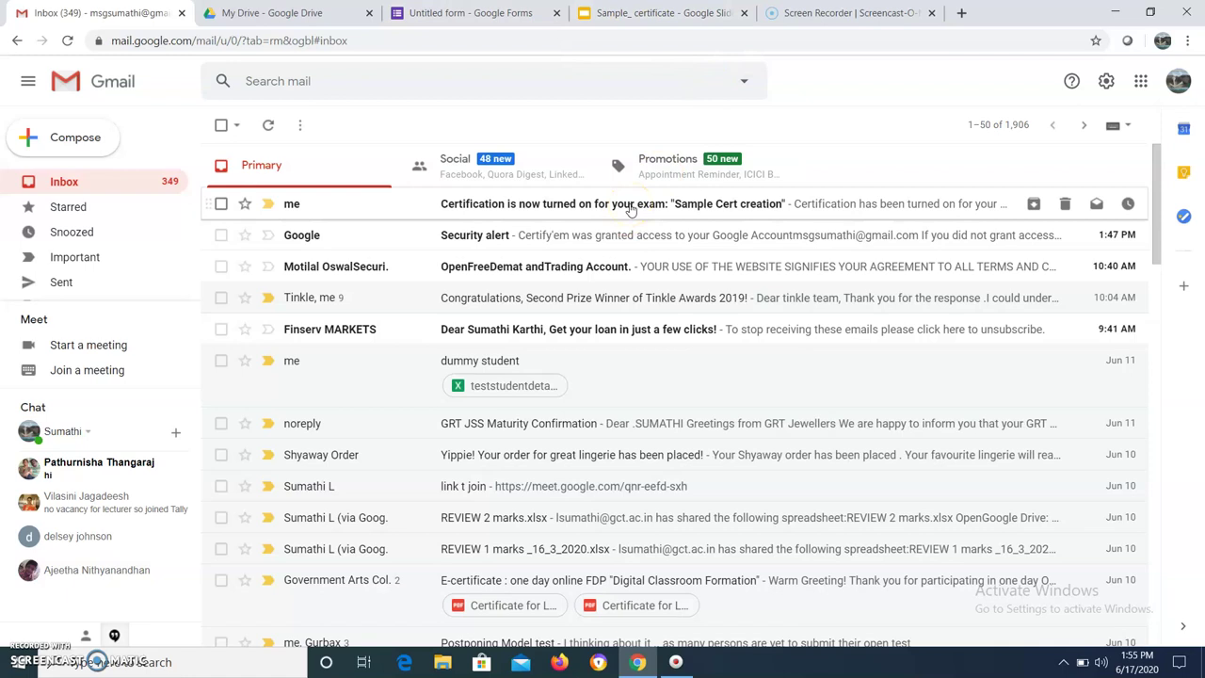
{"action": "left_click", "coordinate": [631, 209]}
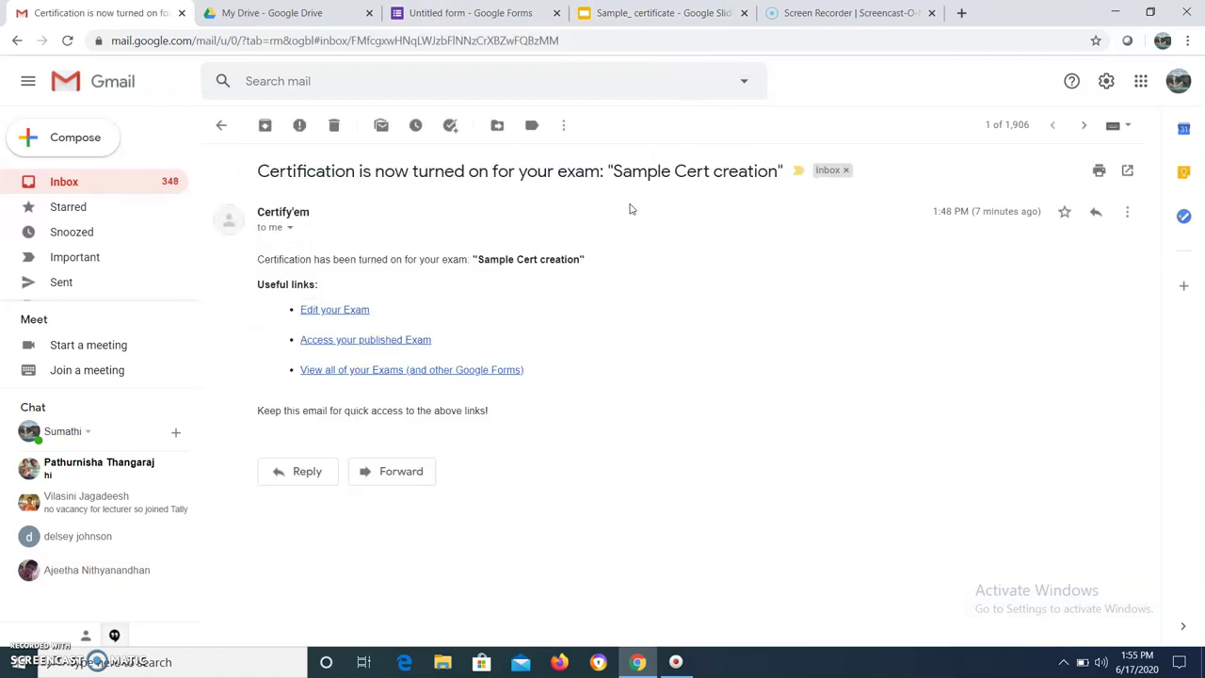
{"action": "left_click", "coordinate": [17, 41]}
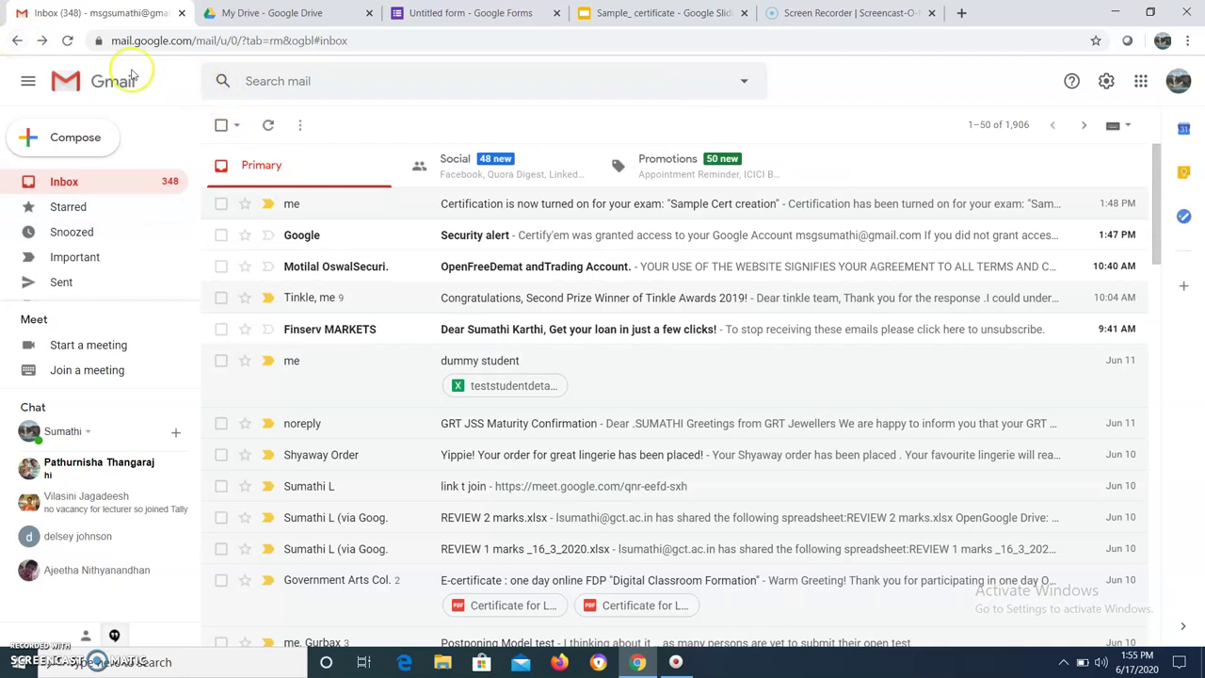
{"action": "left_click", "coordinate": [67, 40]}
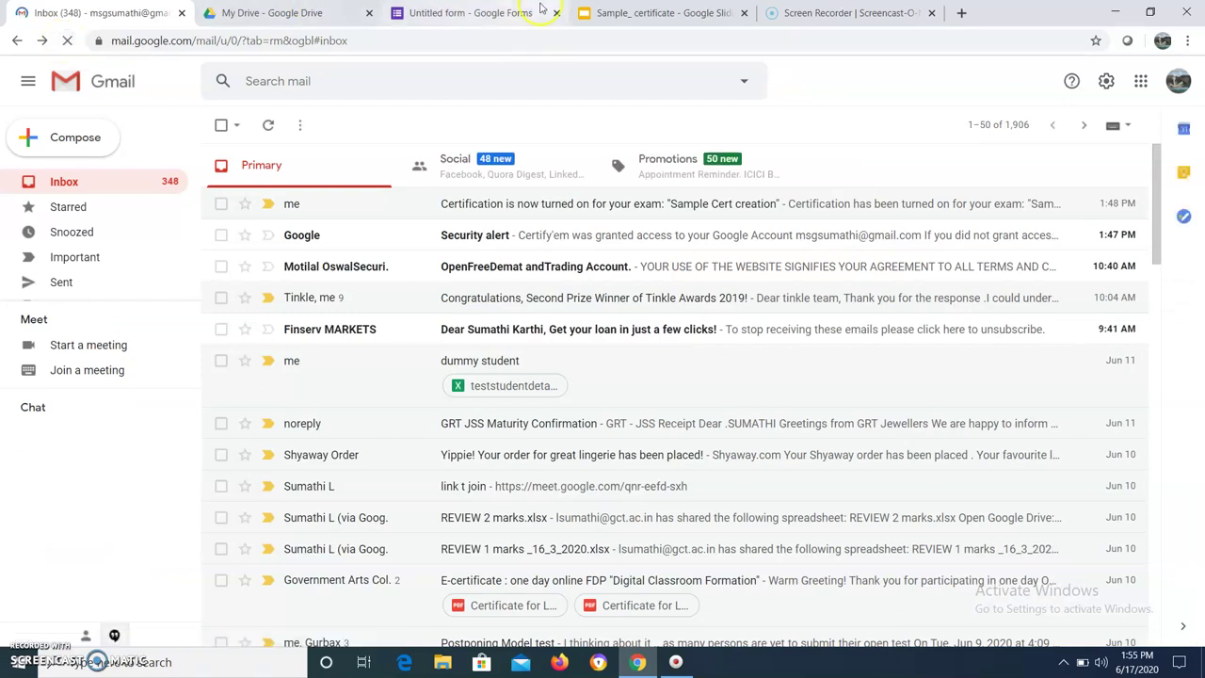
{"action": "left_click", "coordinate": [659, 17]}
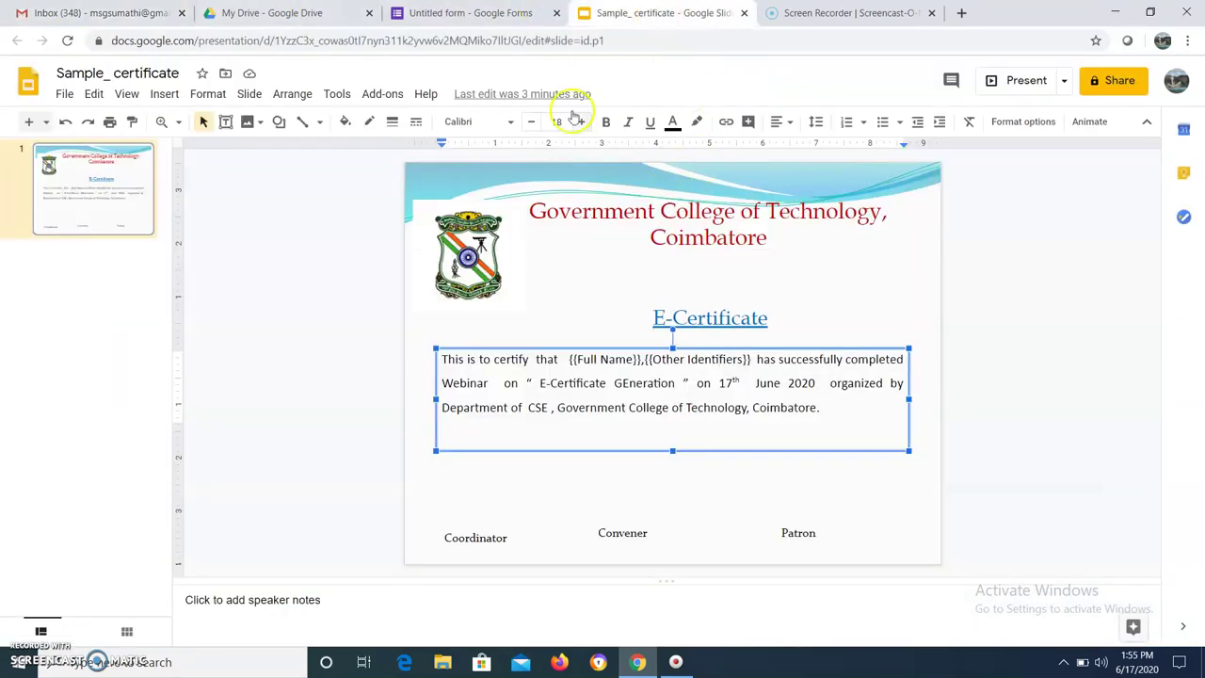
Delete all Sample Cert creation responses, leaving 0, and go back to the Questions view
{"action": "left_click", "coordinate": [475, 10]}
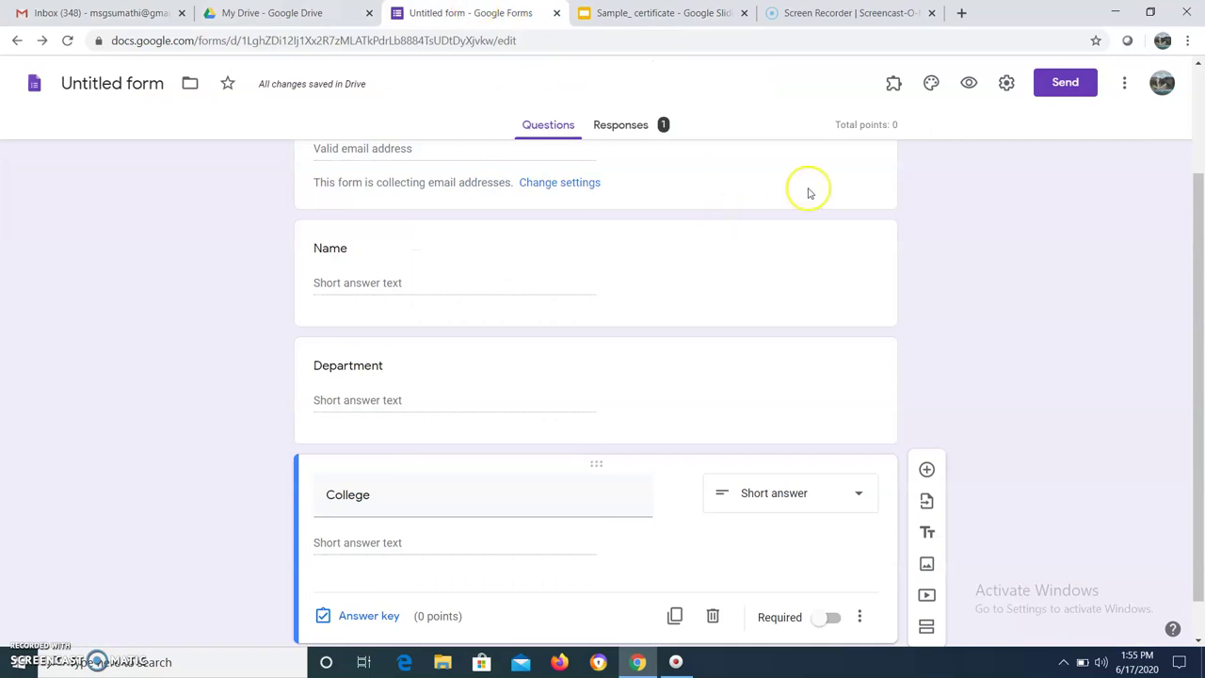
{"action": "left_click", "coordinate": [619, 125]}
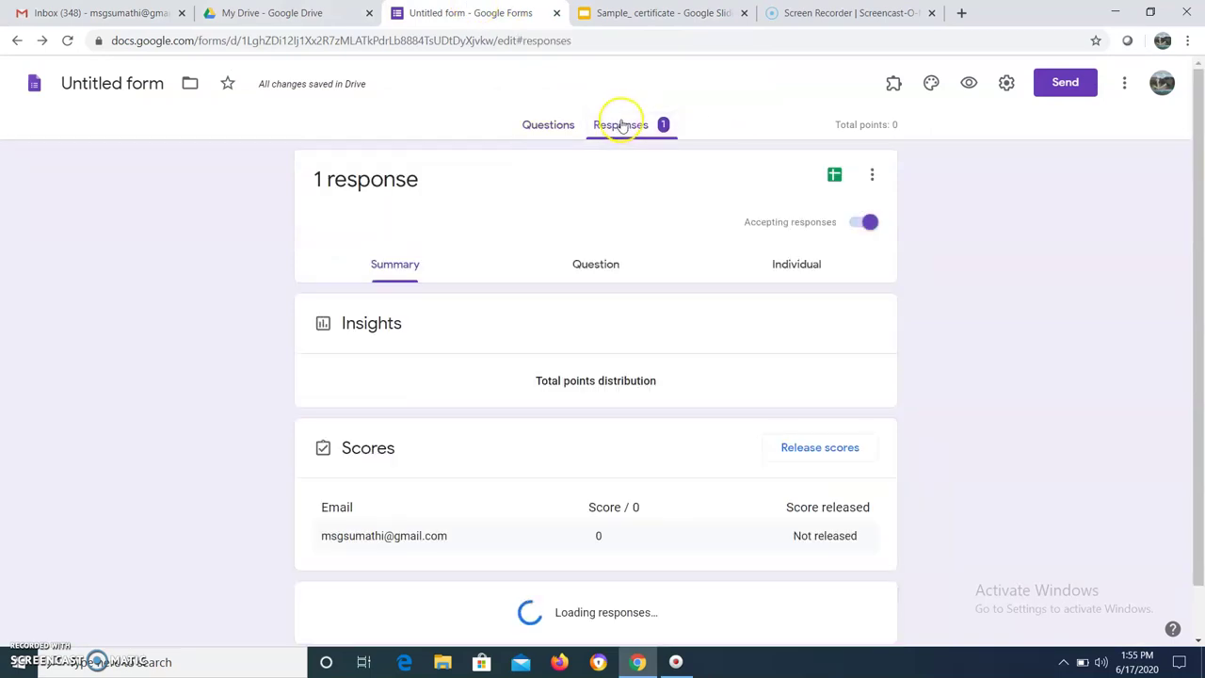
{"action": "left_click", "coordinate": [874, 177]}
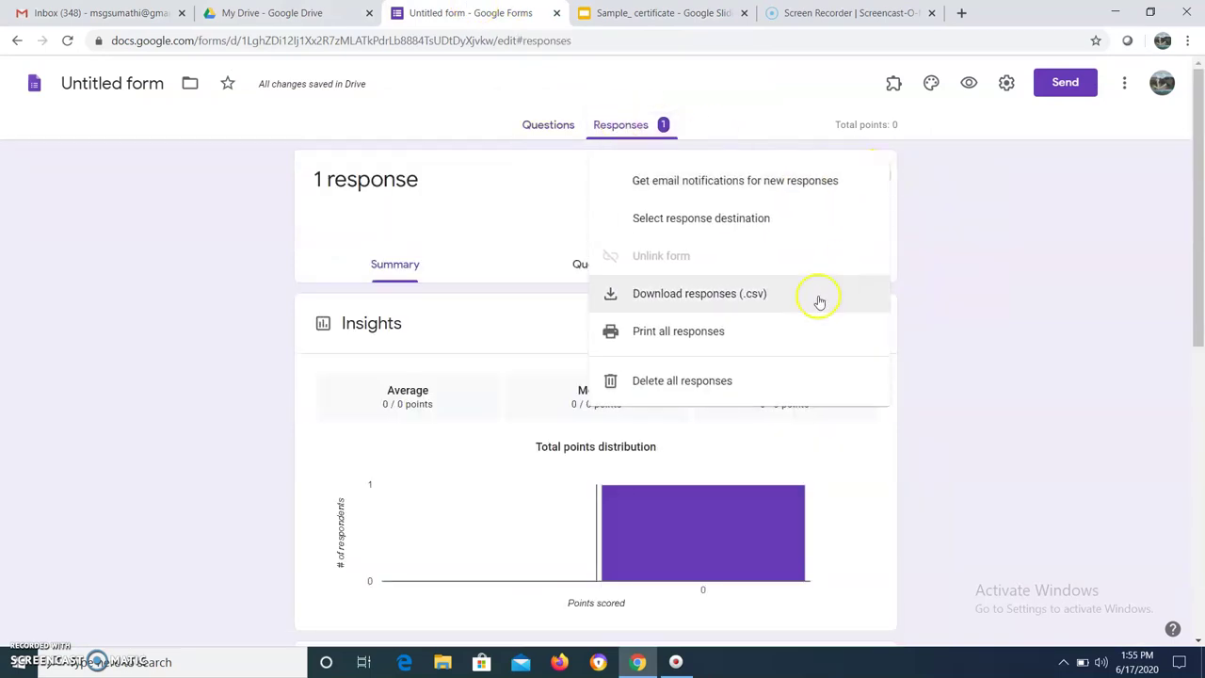
{"action": "left_click", "coordinate": [674, 381]}
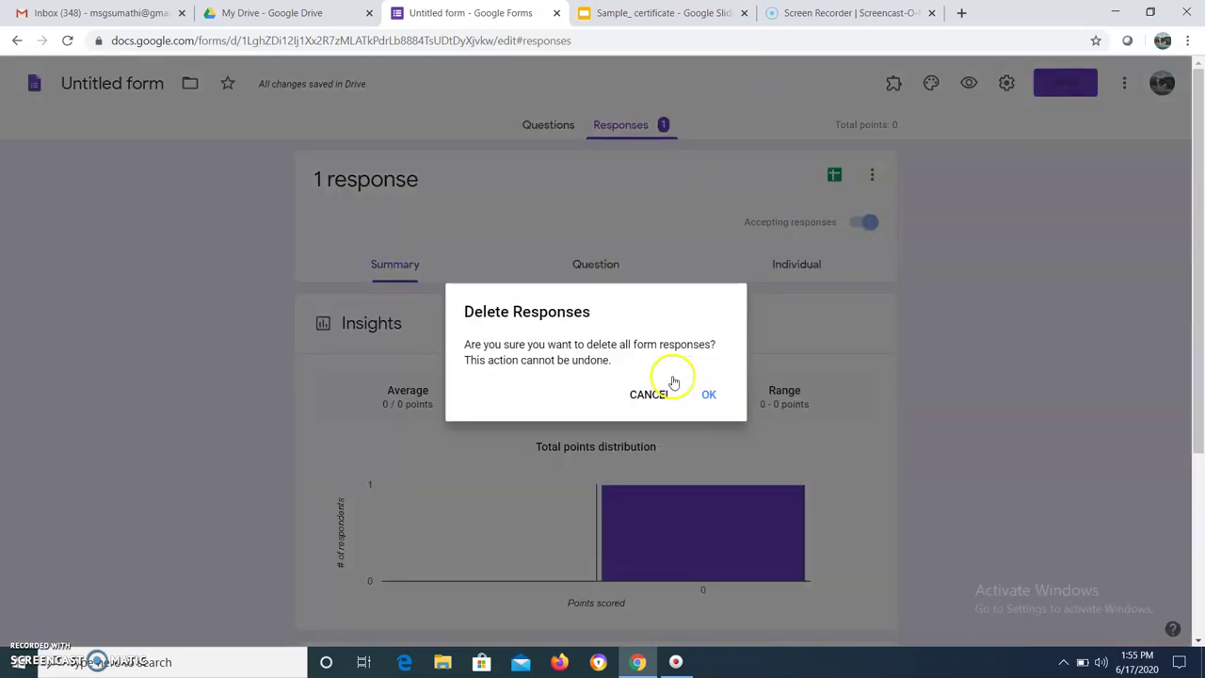
{"action": "left_click", "coordinate": [708, 397]}
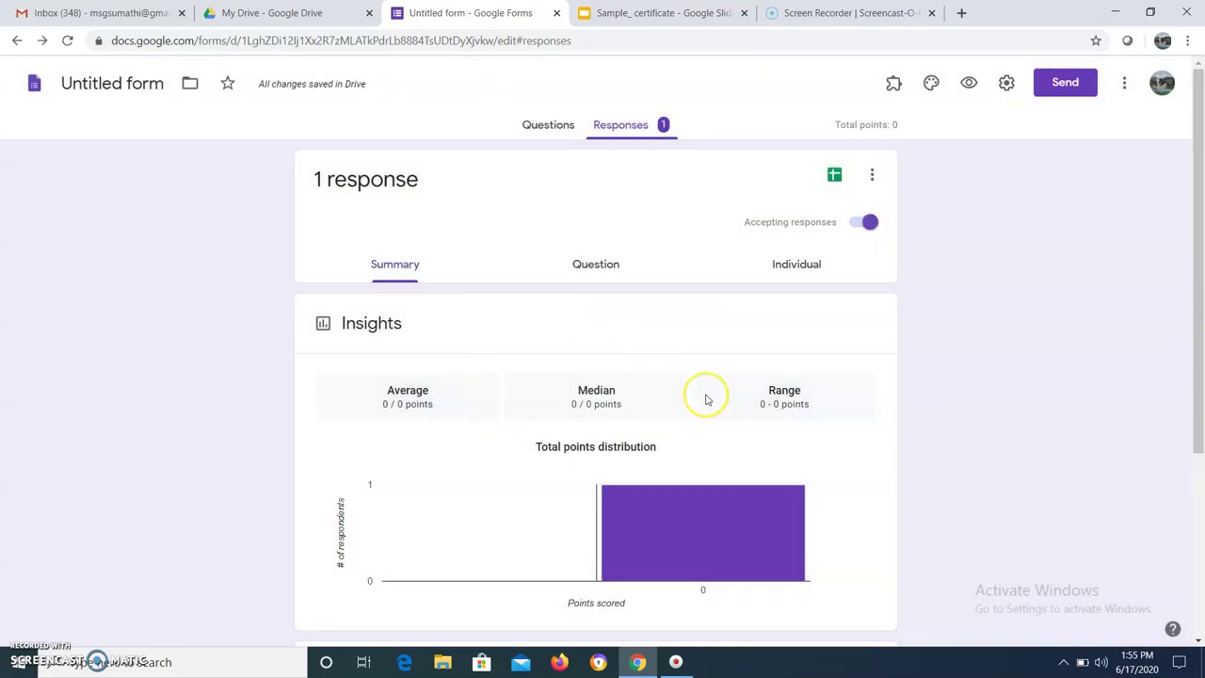
{"action": "left_click", "coordinate": [557, 125]}
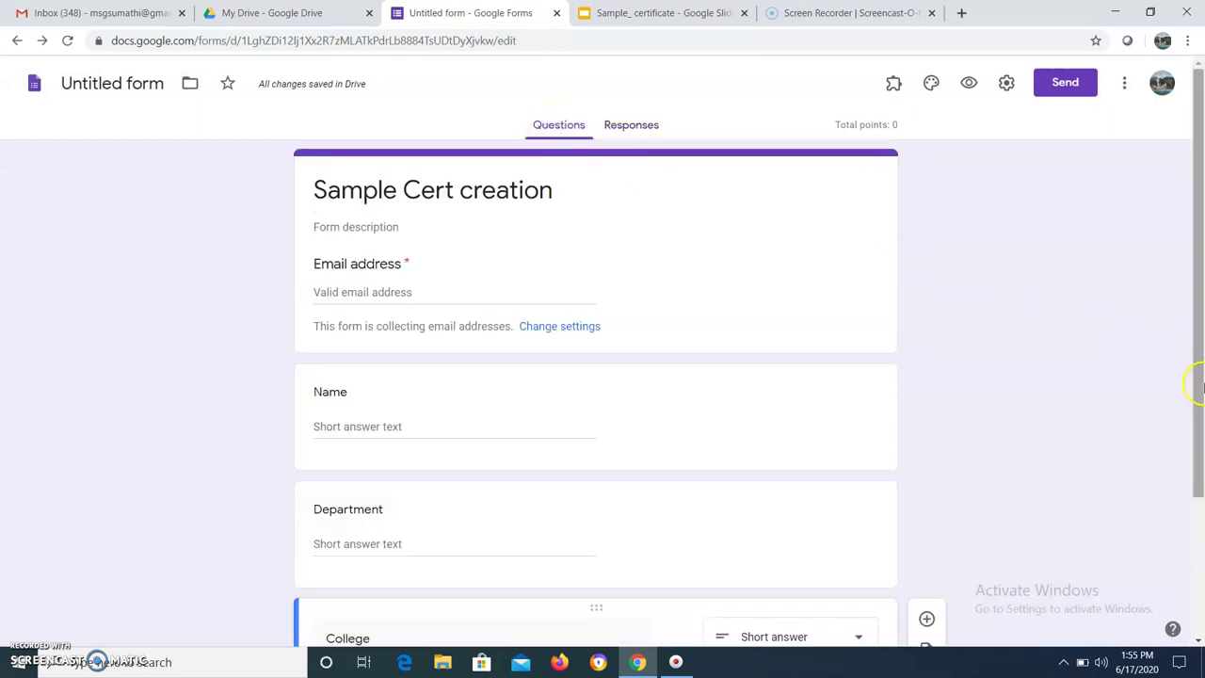
Launch Certify'em from Add-ons, show its controls, and open the Advanced options
{"action": "left_click", "coordinate": [893, 82]}
{"action": "left_click", "coordinate": [927, 132]}
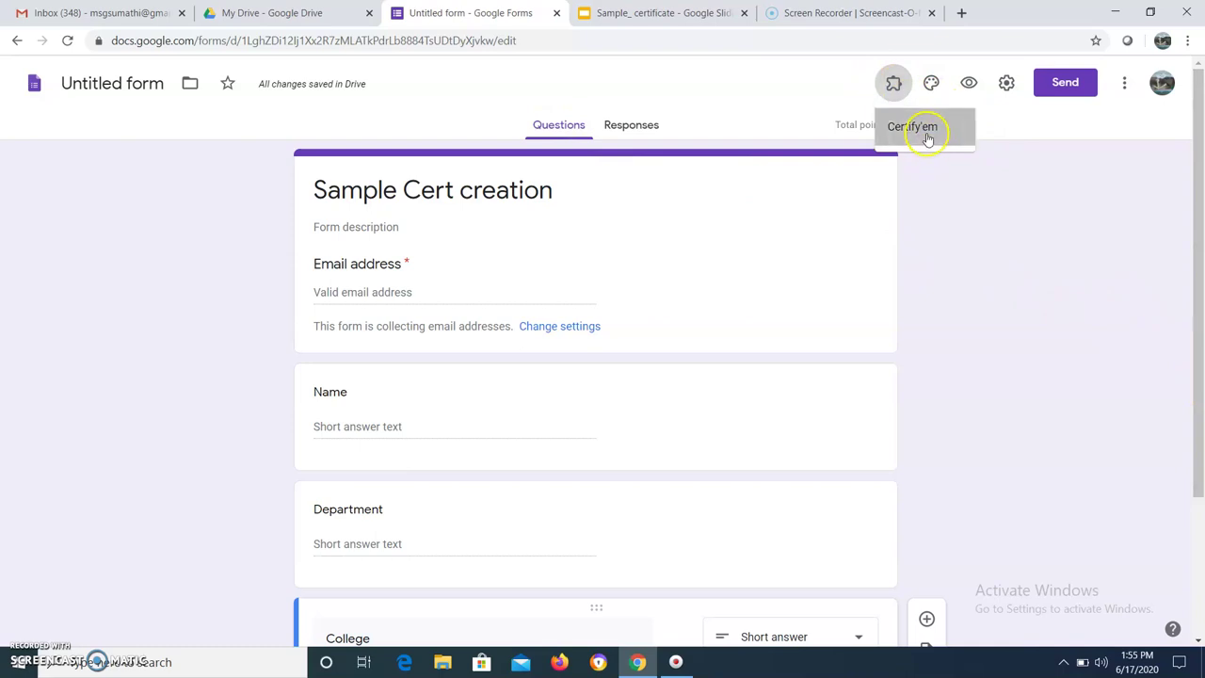
{"action": "left_click", "coordinate": [598, 151]}
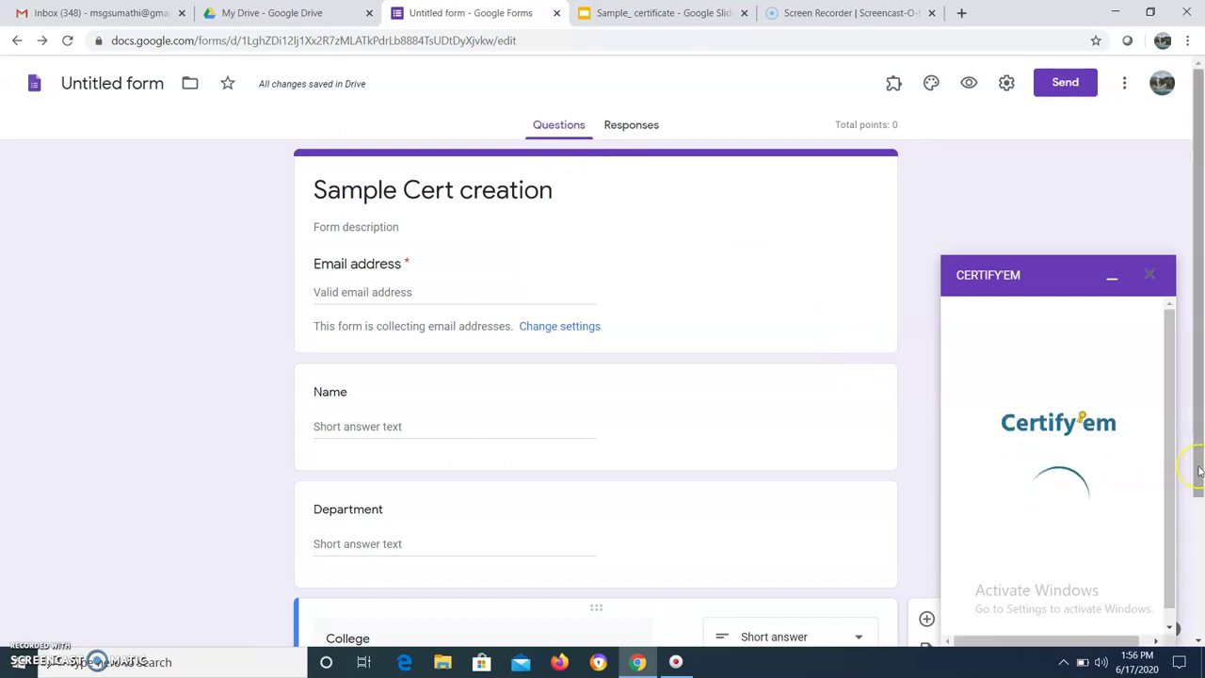
{"action": "left_click_drag", "start_coordinate": [1198, 471], "coordinate": [1198, 518]}
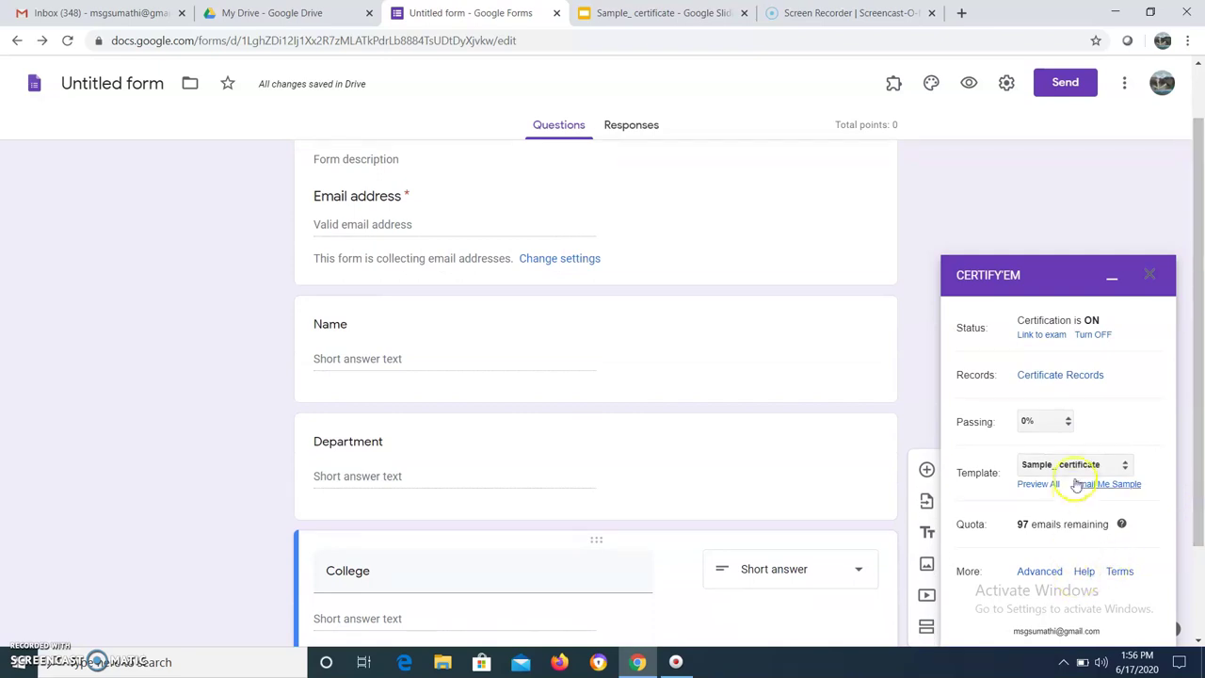
{"action": "left_click", "coordinate": [1041, 573]}
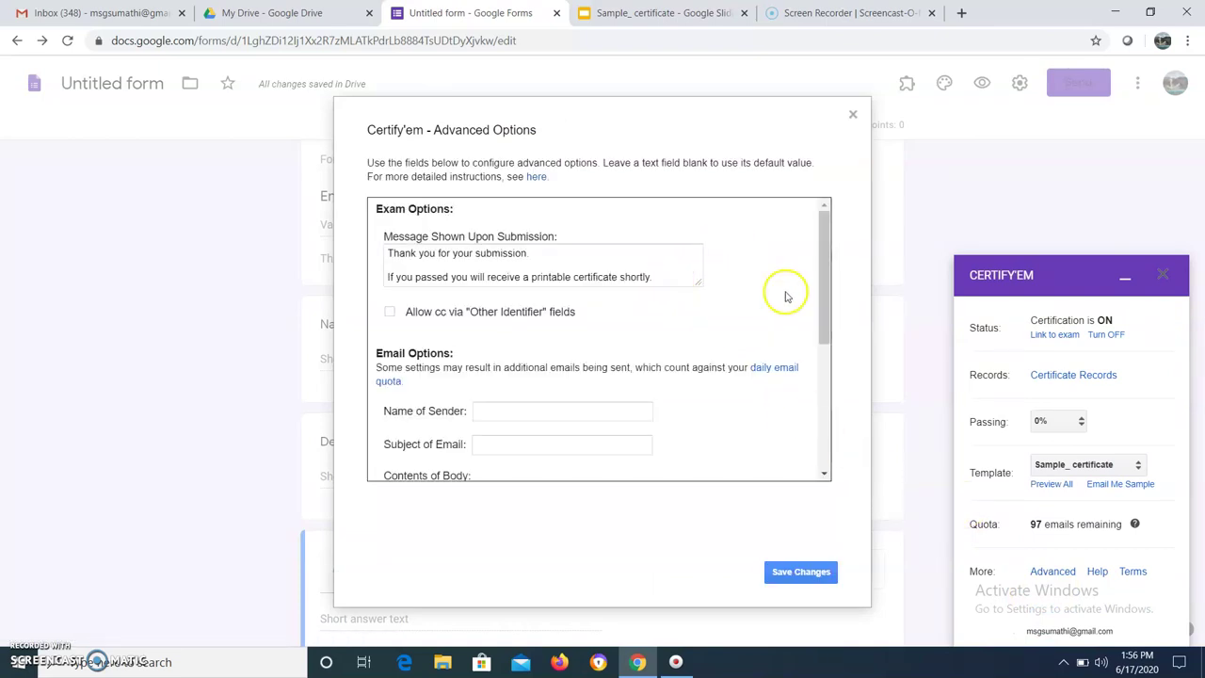
Enter sender name GCT and email subject 'Certificate Generation' in Certify'em Advanced Options
{"action": "left_click", "coordinate": [489, 410]}
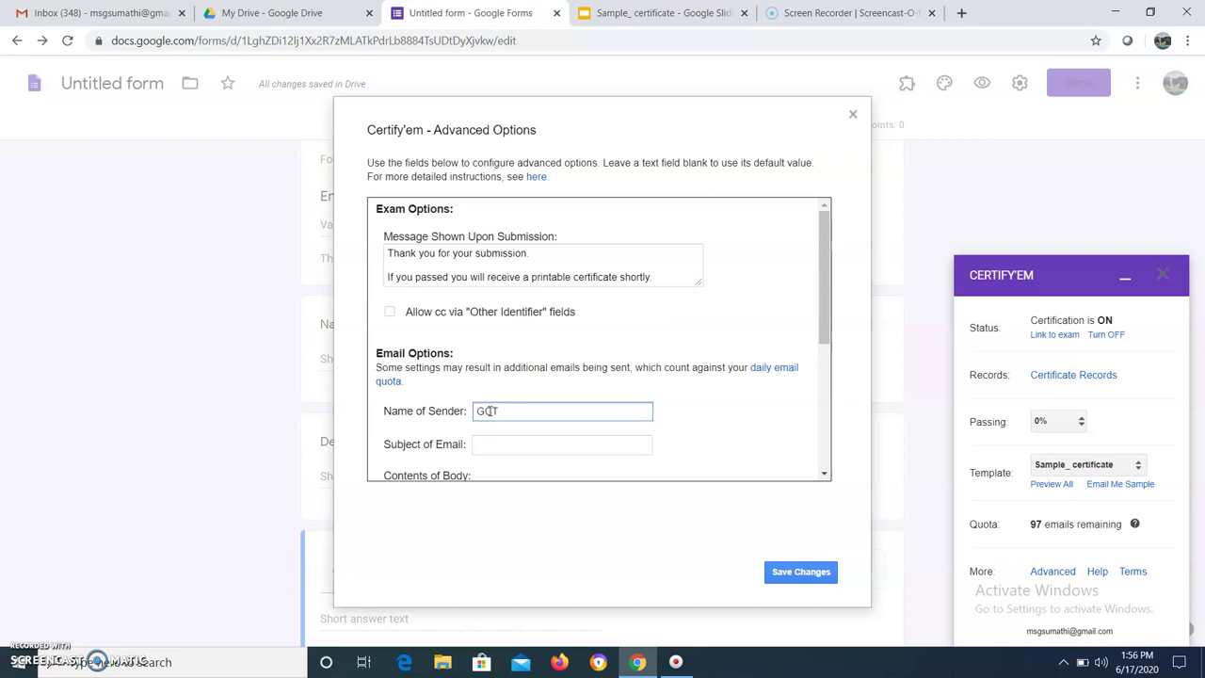
{"action": "left_click", "coordinate": [488, 443]}
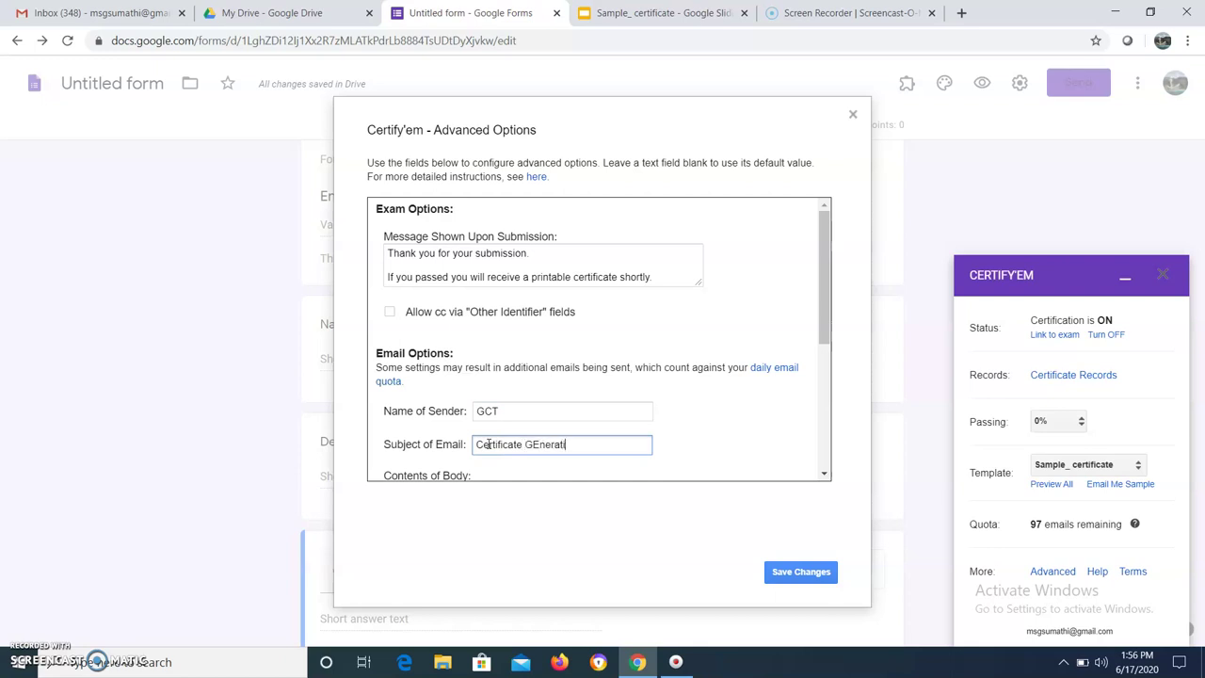
{"action": "left_click", "coordinate": [539, 443]}
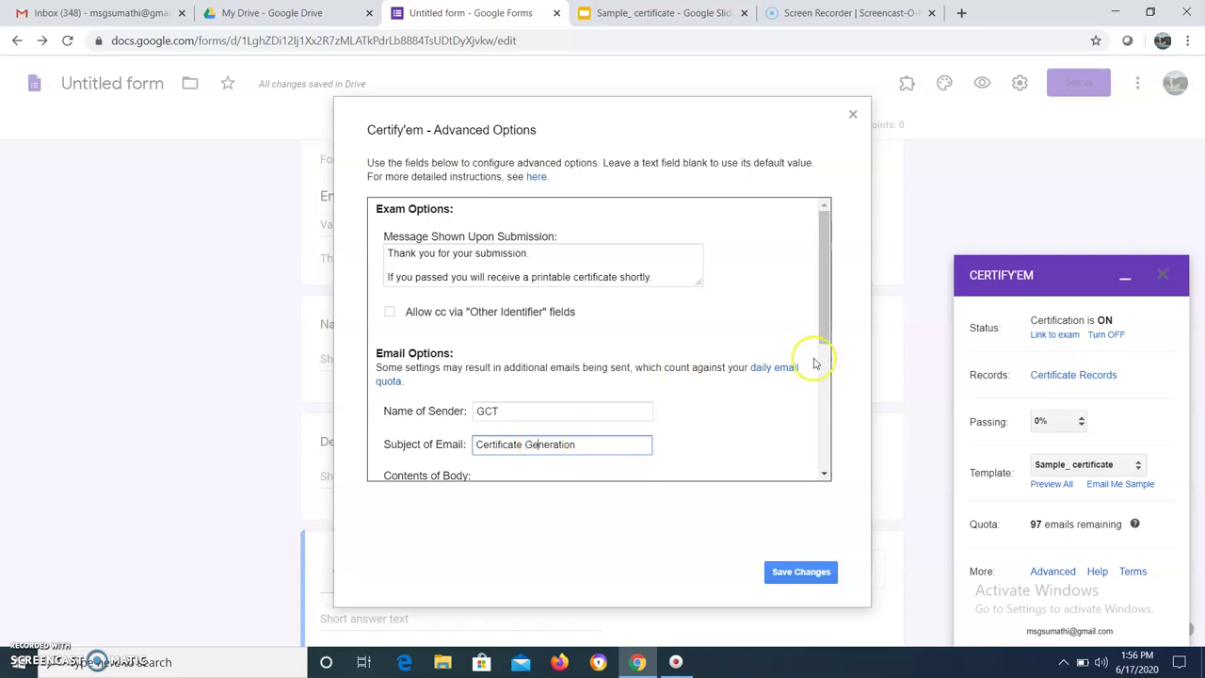
{"action": "left_click_drag", "start_coordinate": [823, 330], "coordinate": [833, 427]}
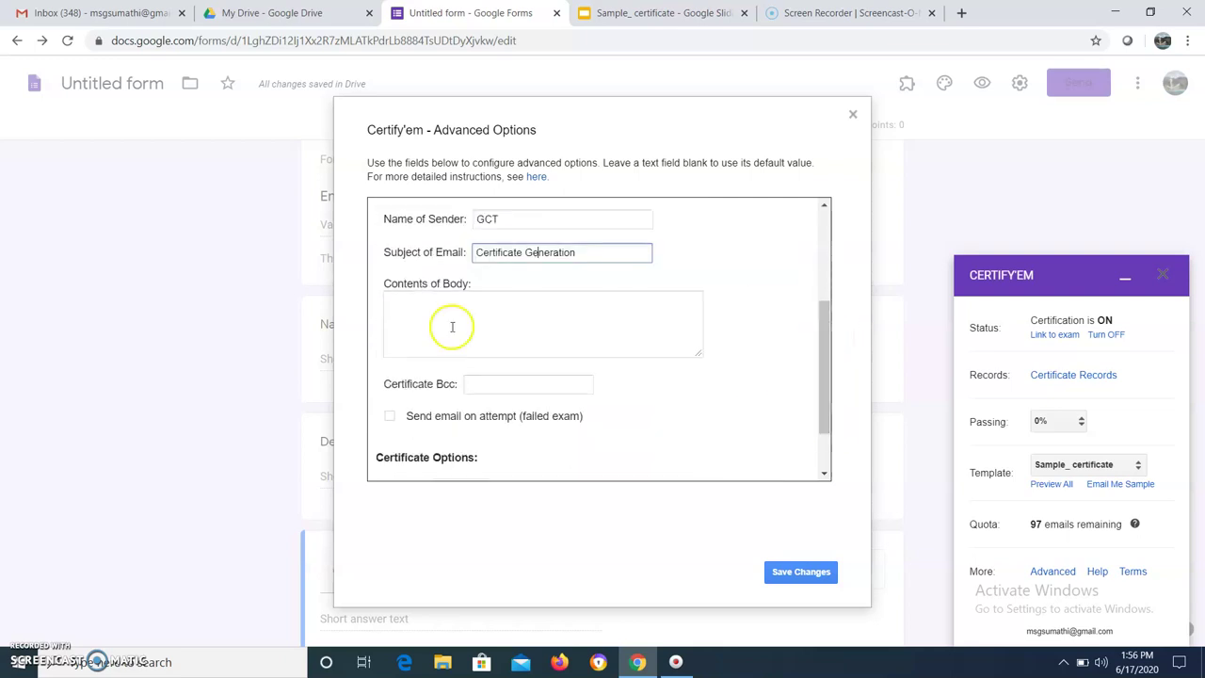
Write a 'Dear All… Please find your certificate' email body with the signer's name below
{"action": "left_click", "coordinate": [403, 304]}
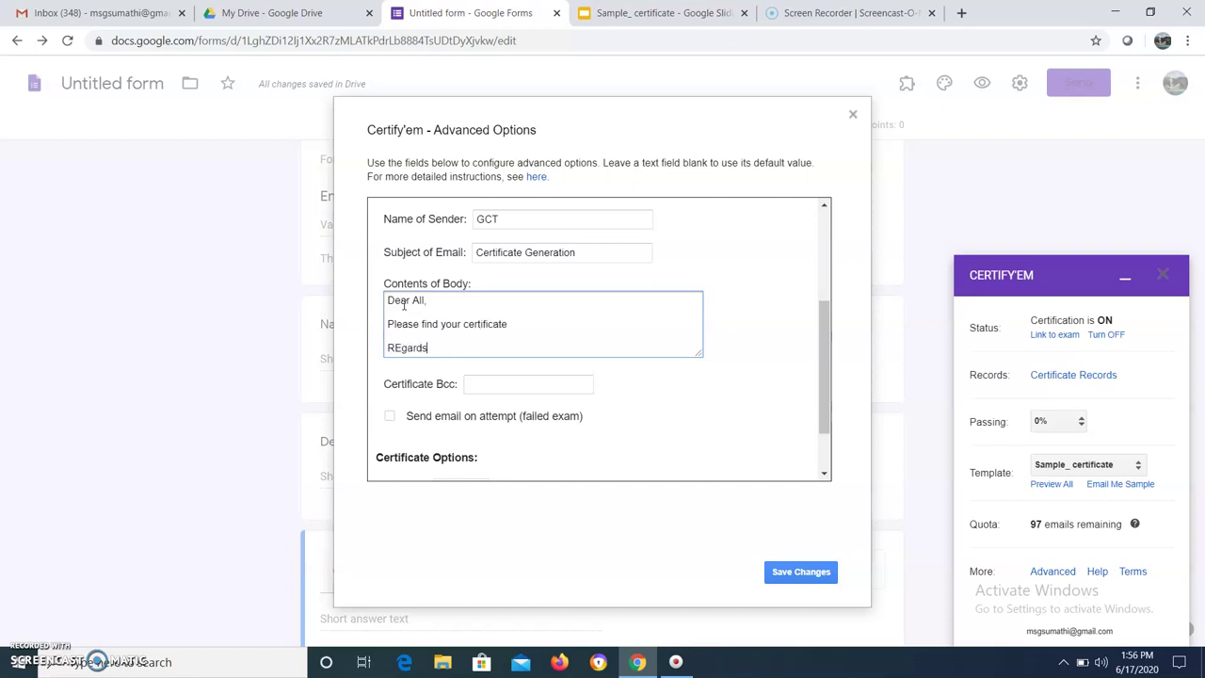
{"action": "key", "text": "Return"}
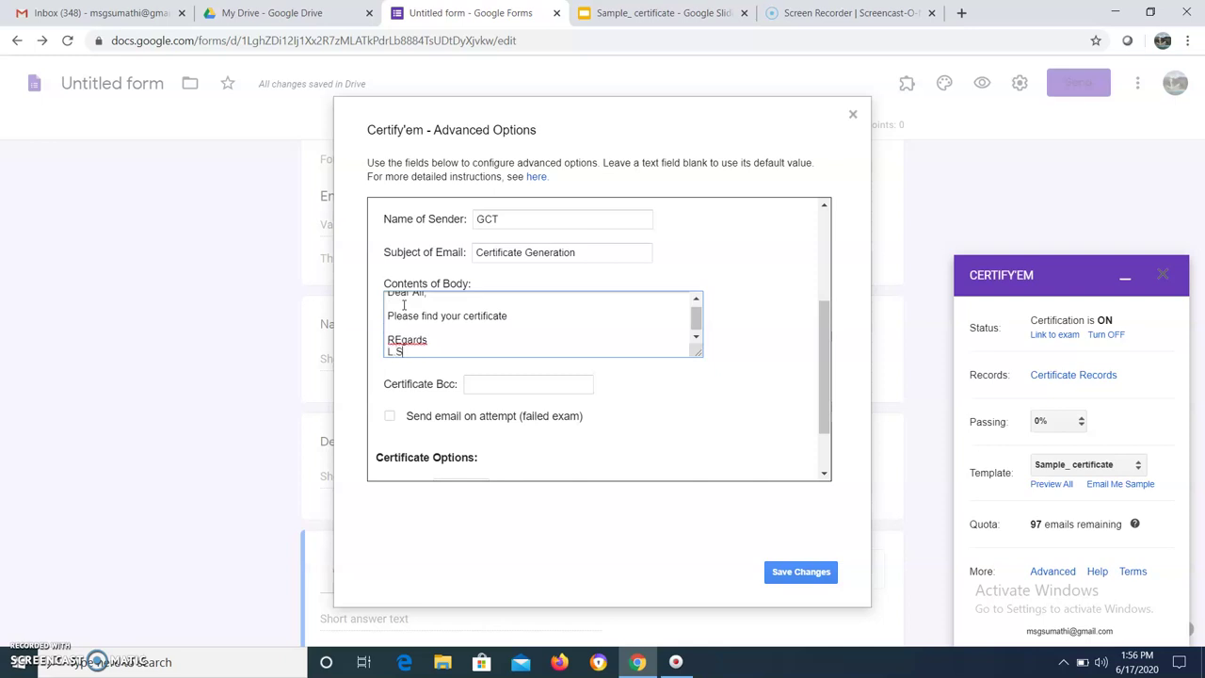
{"action": "left_click", "coordinate": [399, 337]}
{"action": "left_click_drag", "start_coordinate": [832, 380], "coordinate": [620, 472]}
Set certificate sharing to Google Drive, save the advanced options, and close the Certify'em sidebar
{"action": "left_click", "coordinate": [565, 454]}
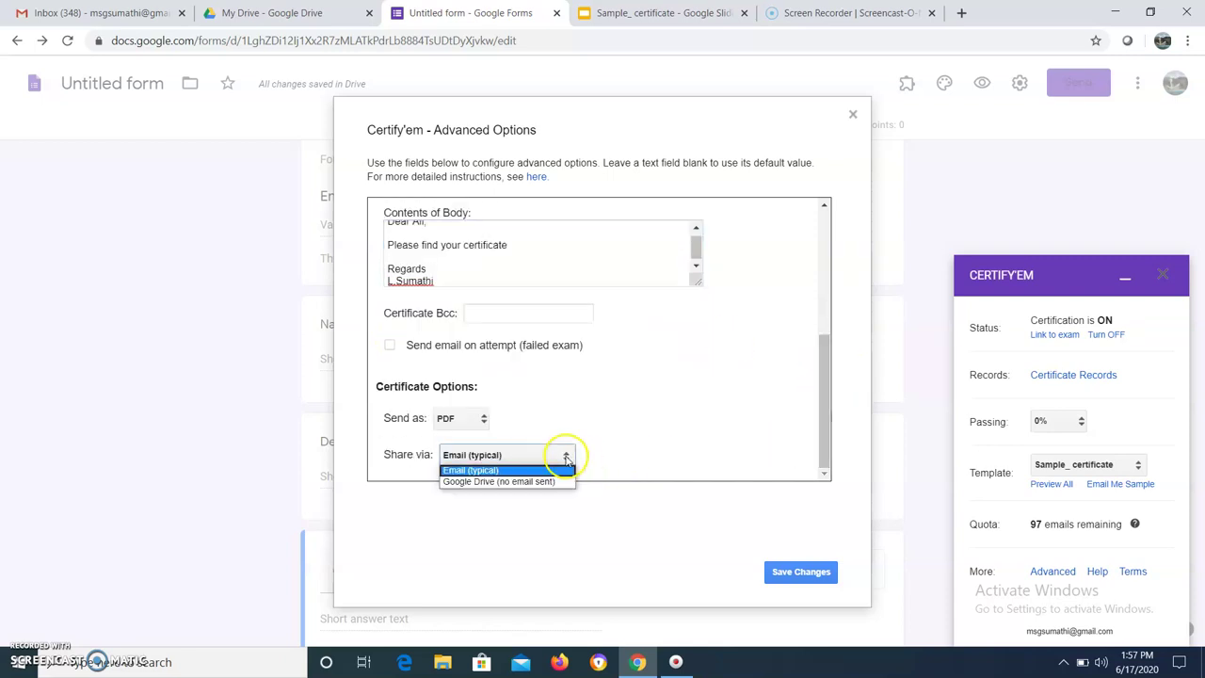
{"action": "left_click", "coordinate": [497, 482]}
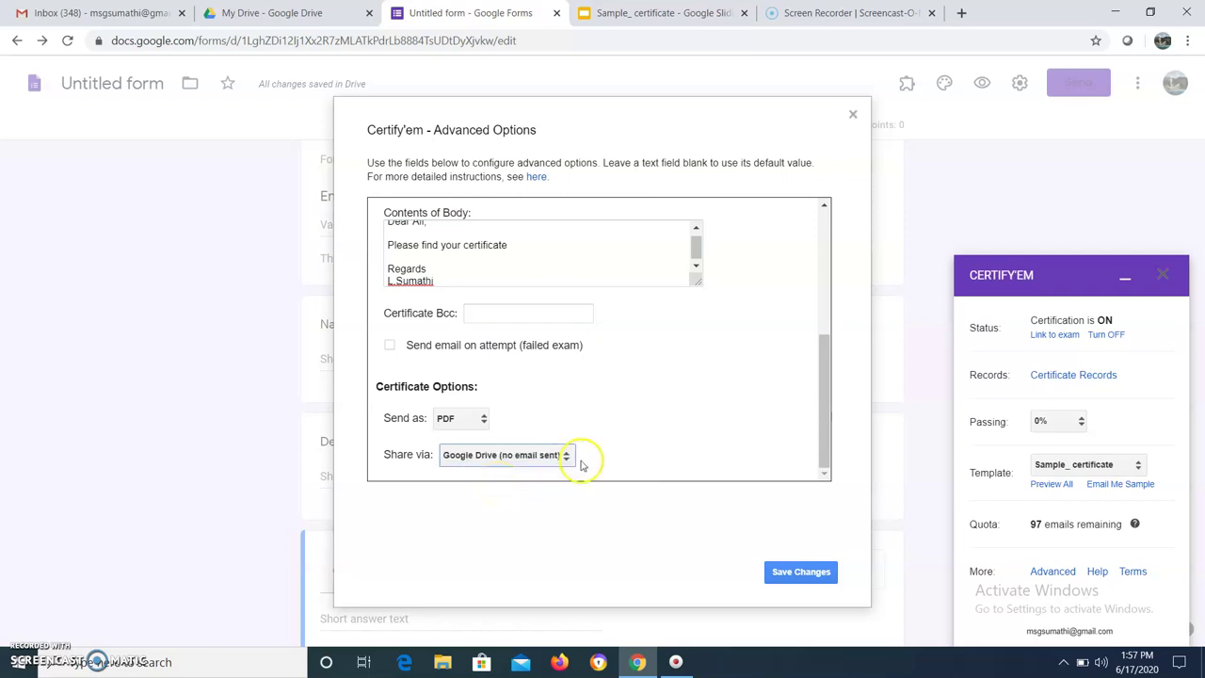
{"action": "left_click", "coordinate": [803, 579]}
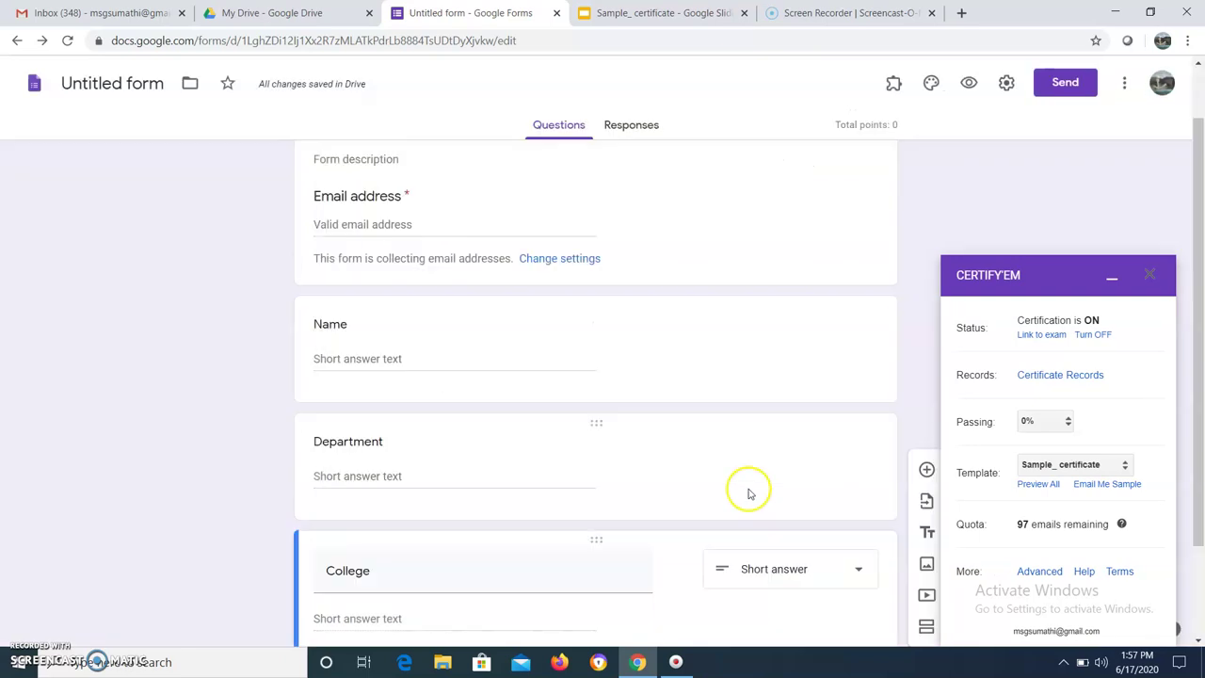
{"action": "left_click", "coordinate": [1157, 276]}
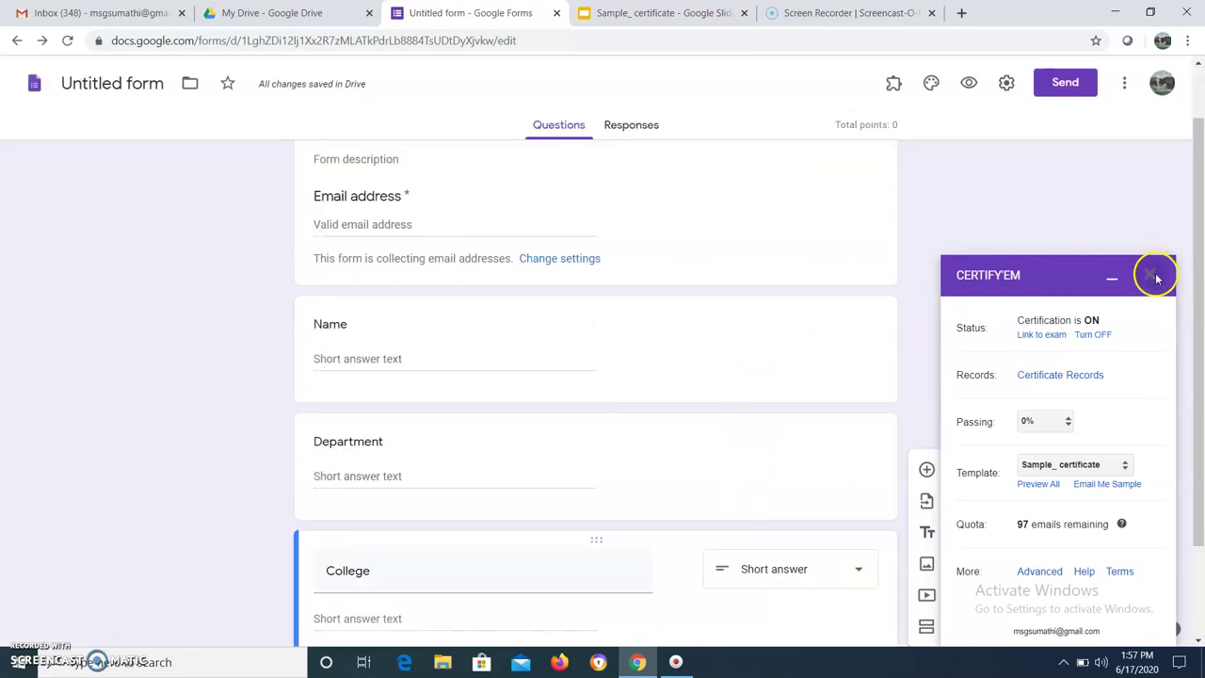
{"action": "left_click", "coordinate": [95, 12]}
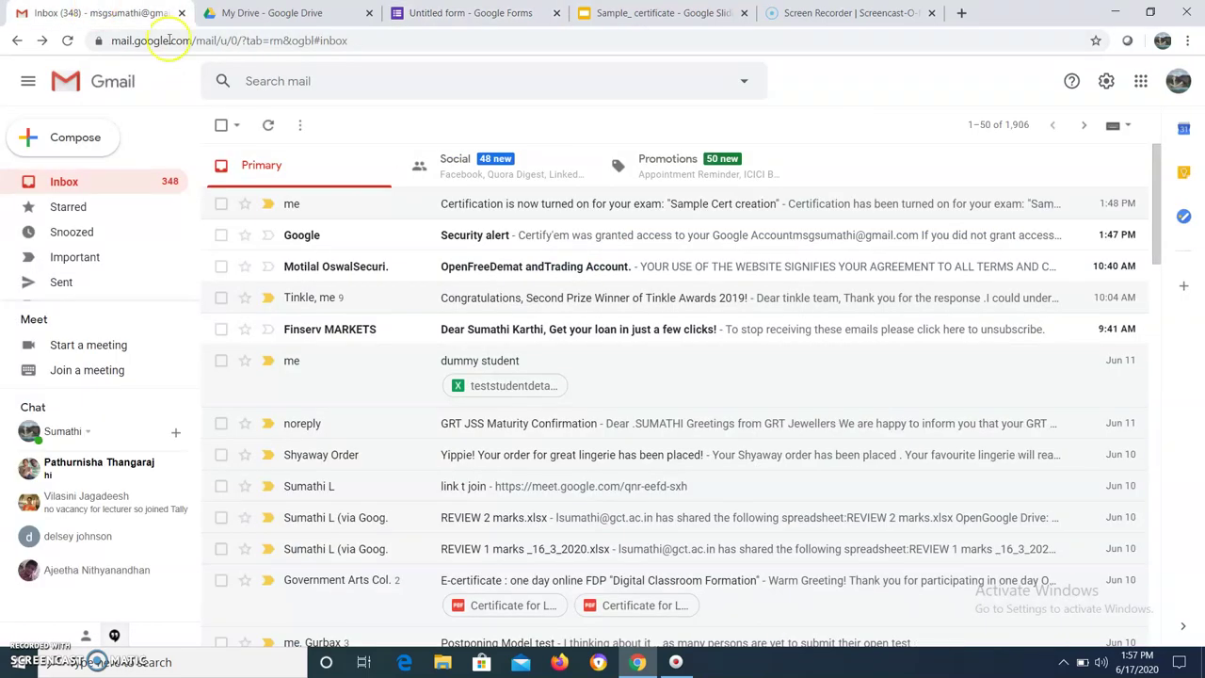
Reload Gmail, then return to the top of the Sample Cert creation form editor
{"action": "left_click", "coordinate": [69, 42]}
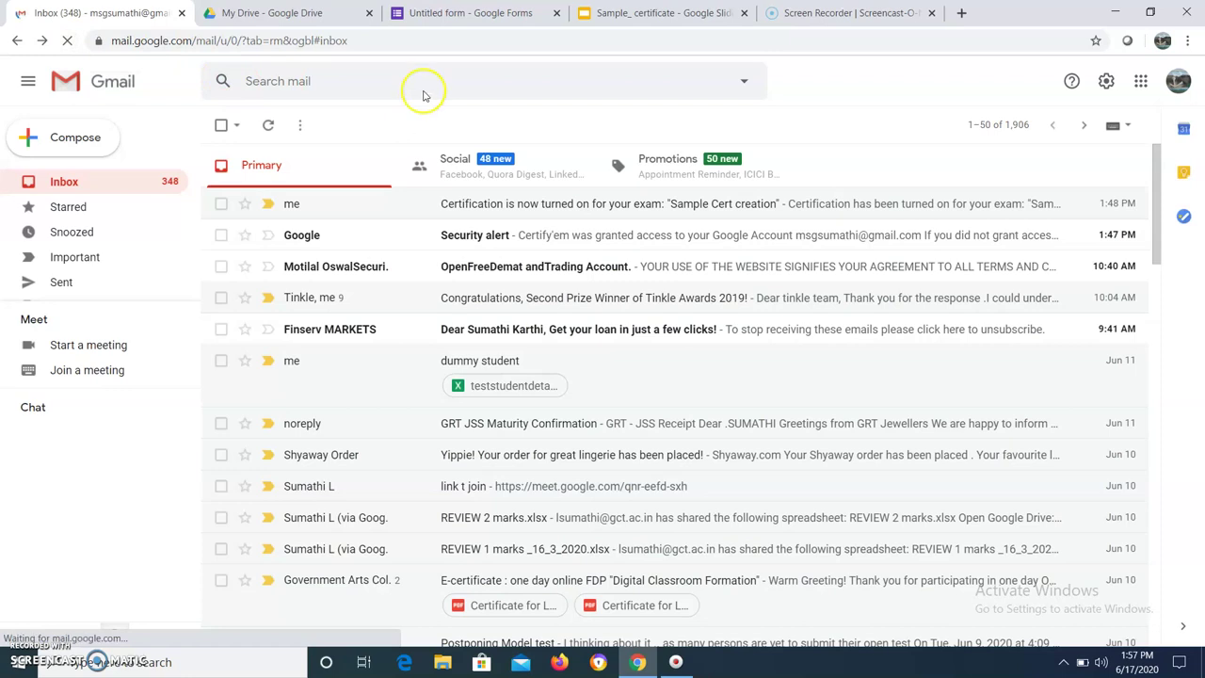
{"action": "left_click", "coordinate": [649, 14]}
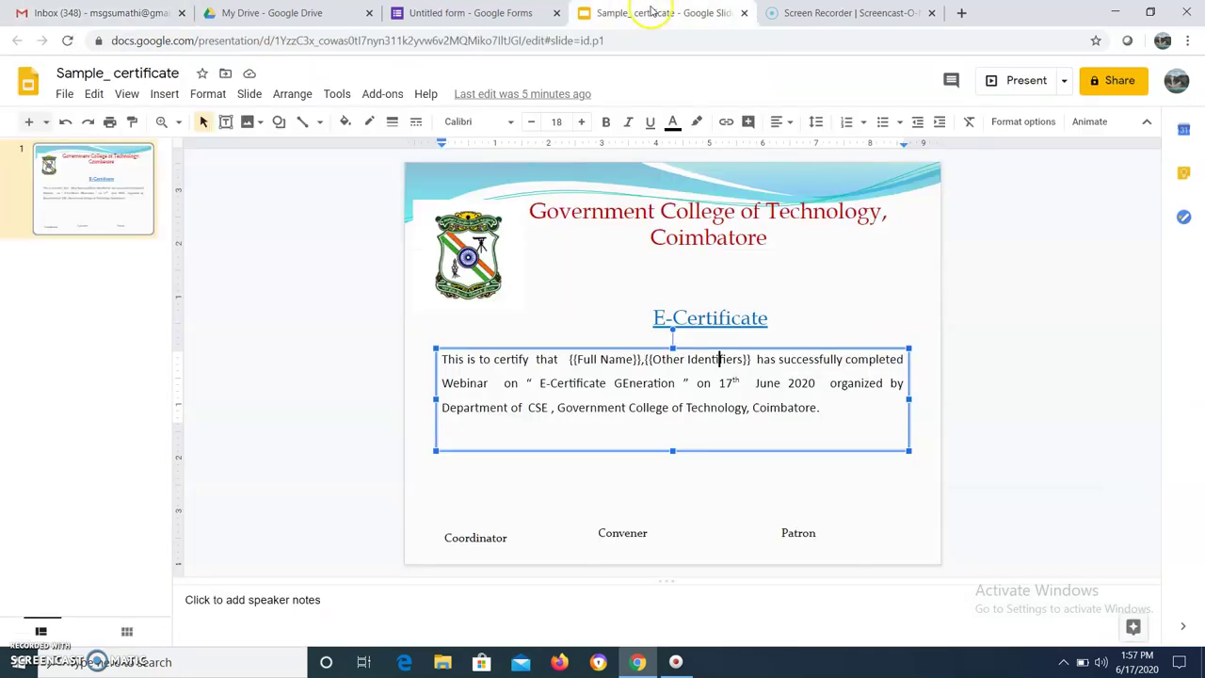
{"action": "left_click", "coordinate": [505, 17]}
{"action": "left_click", "coordinate": [287, 17]}
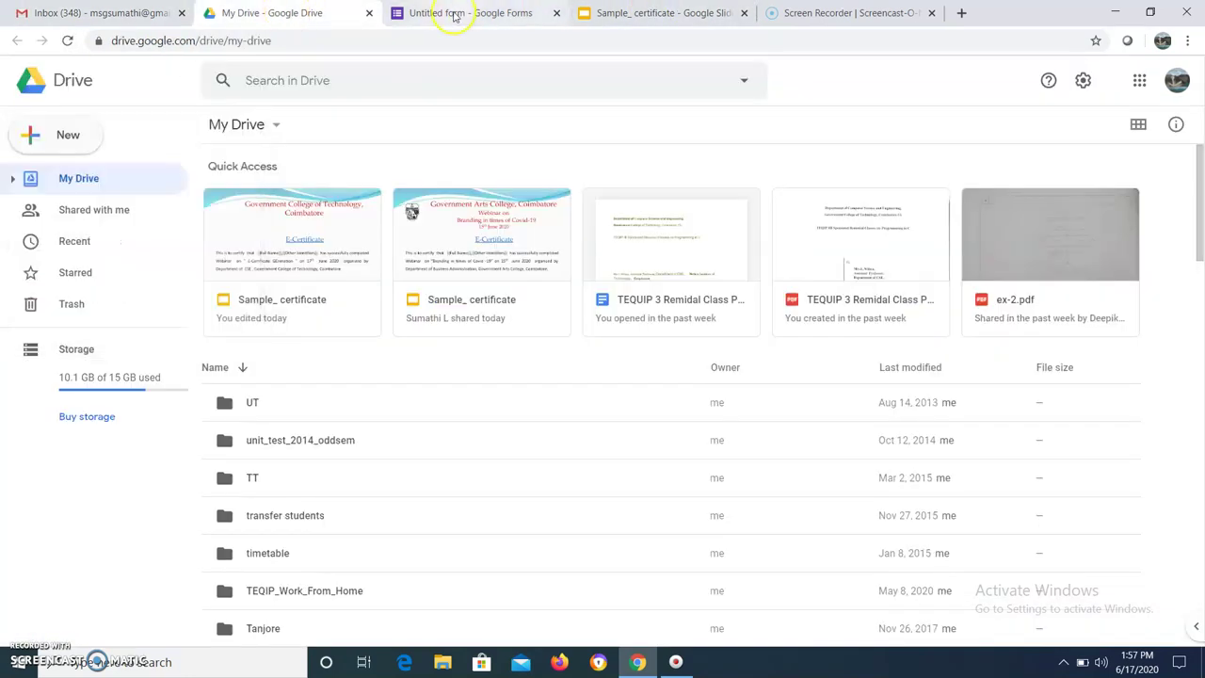
{"action": "left_click", "coordinate": [450, 13]}
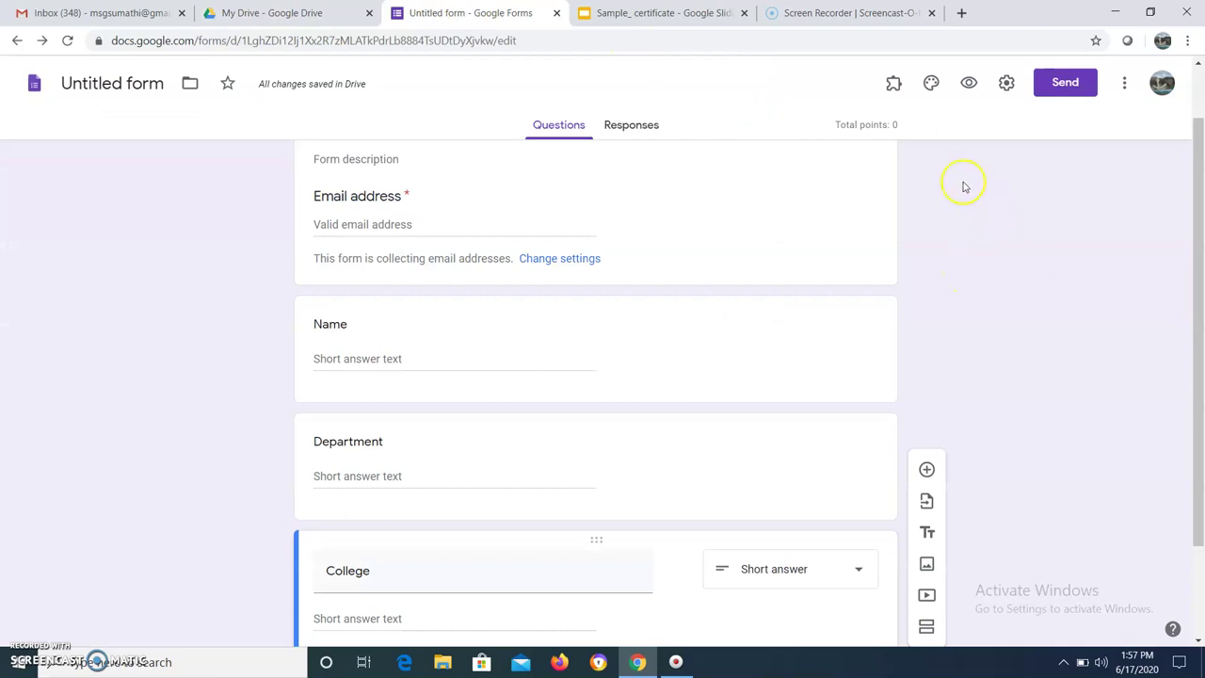
{"action": "left_click_drag", "start_coordinate": [1192, 358], "coordinate": [1173, 269]}
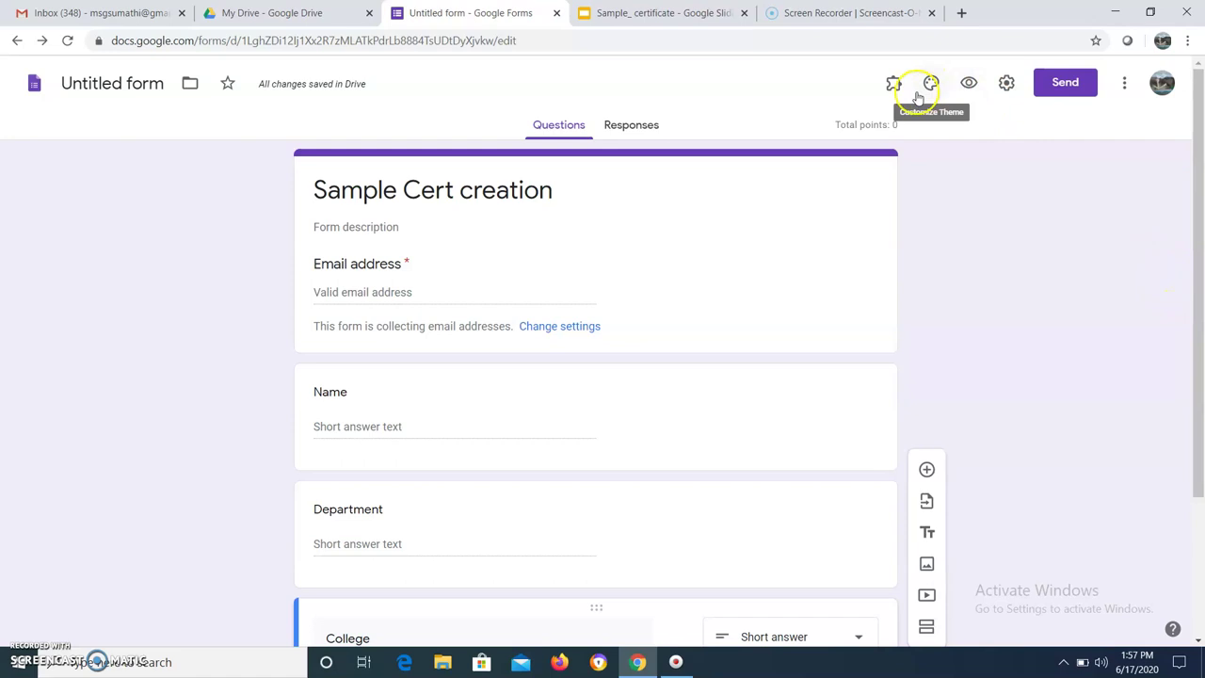
Preview the form and submit a test response with email, name, department CSE and college GCT
{"action": "left_click", "coordinate": [970, 83]}
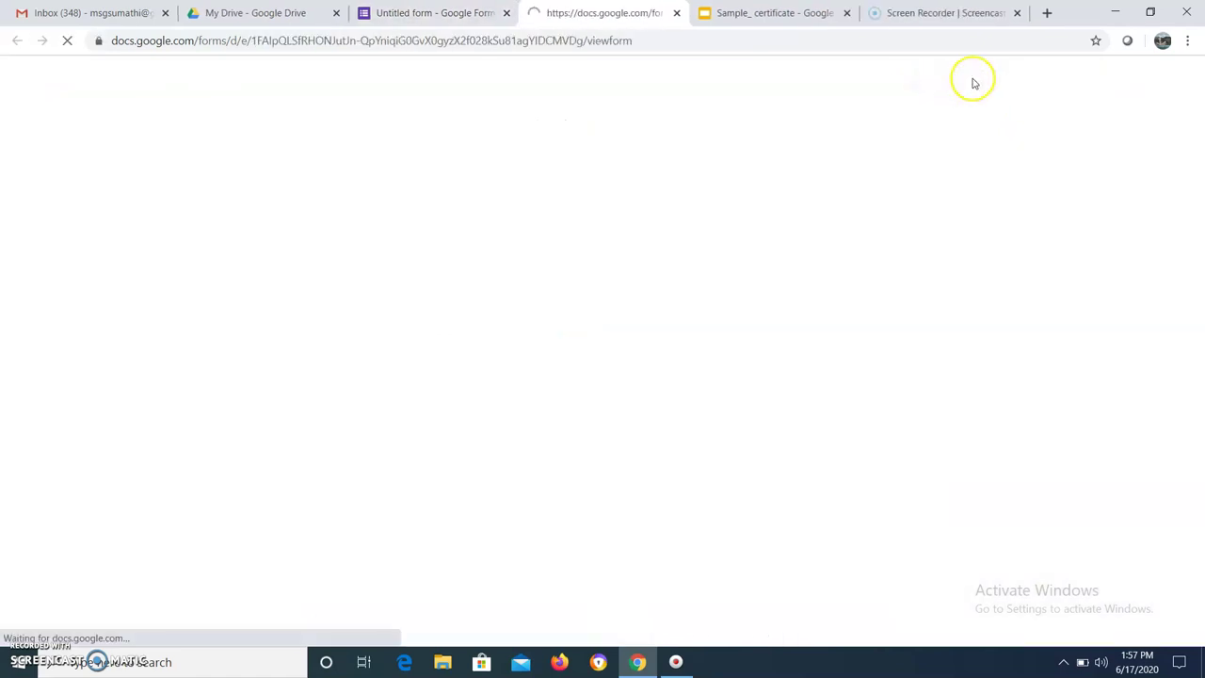
{"action": "left_click", "coordinate": [482, 238]}
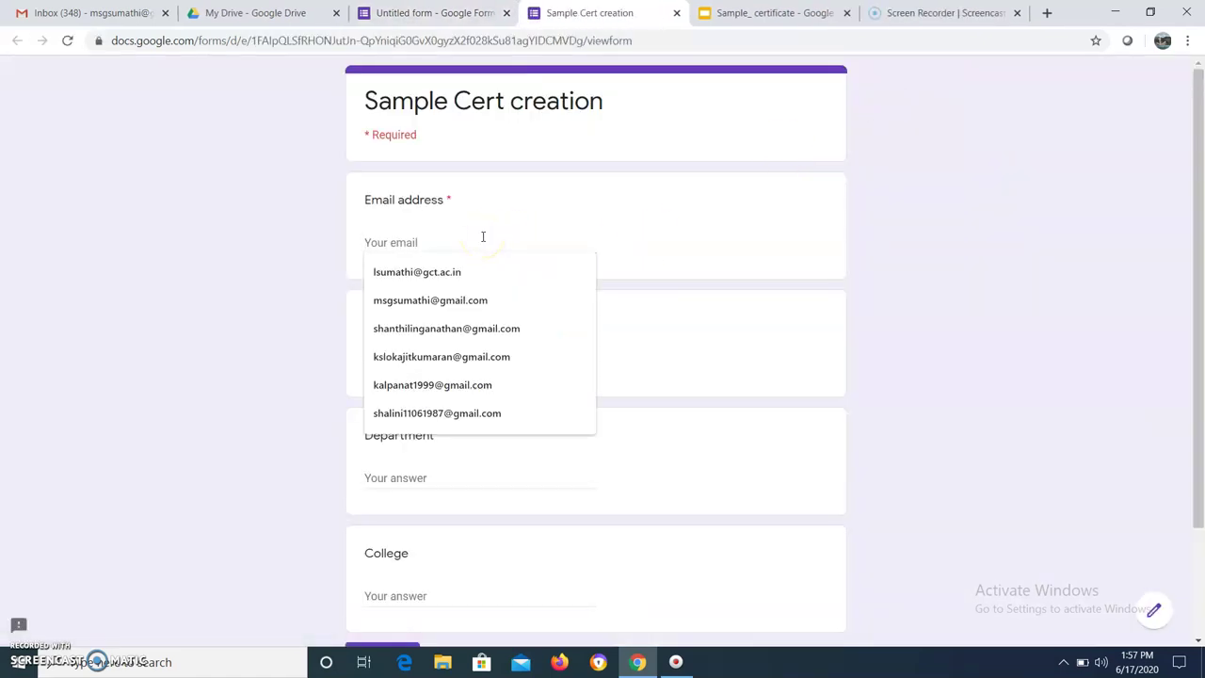
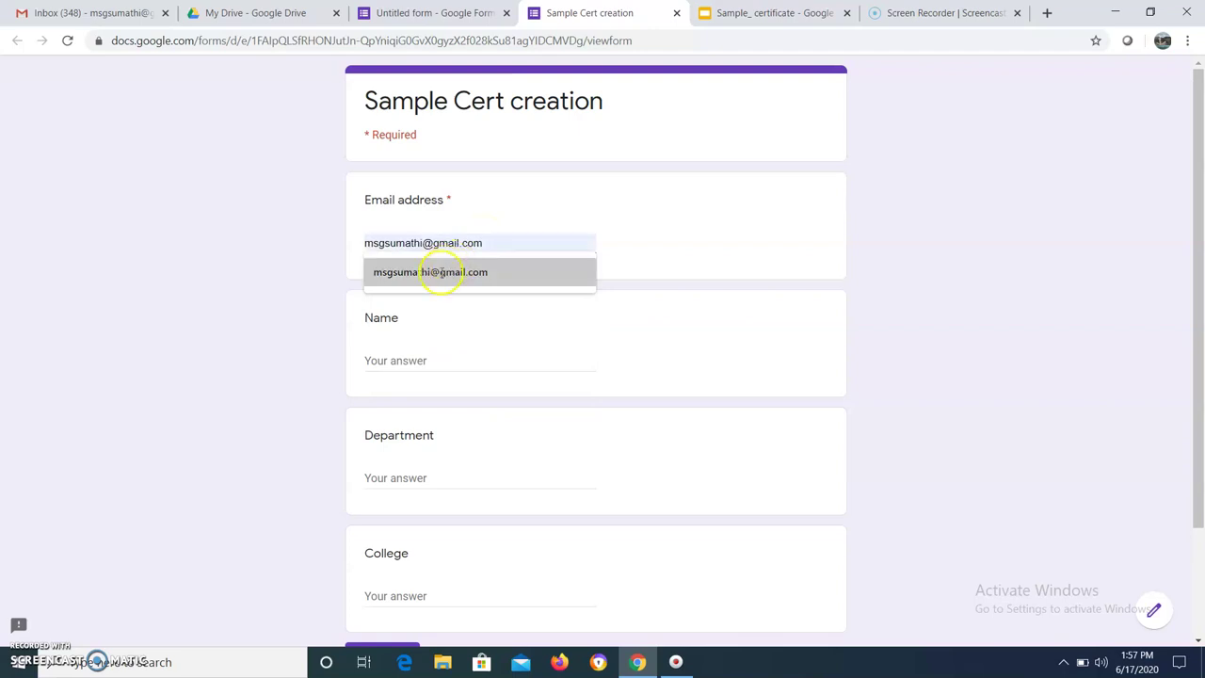
{"action": "left_click", "coordinate": [440, 272]}
{"action": "left_click", "coordinate": [381, 365]}
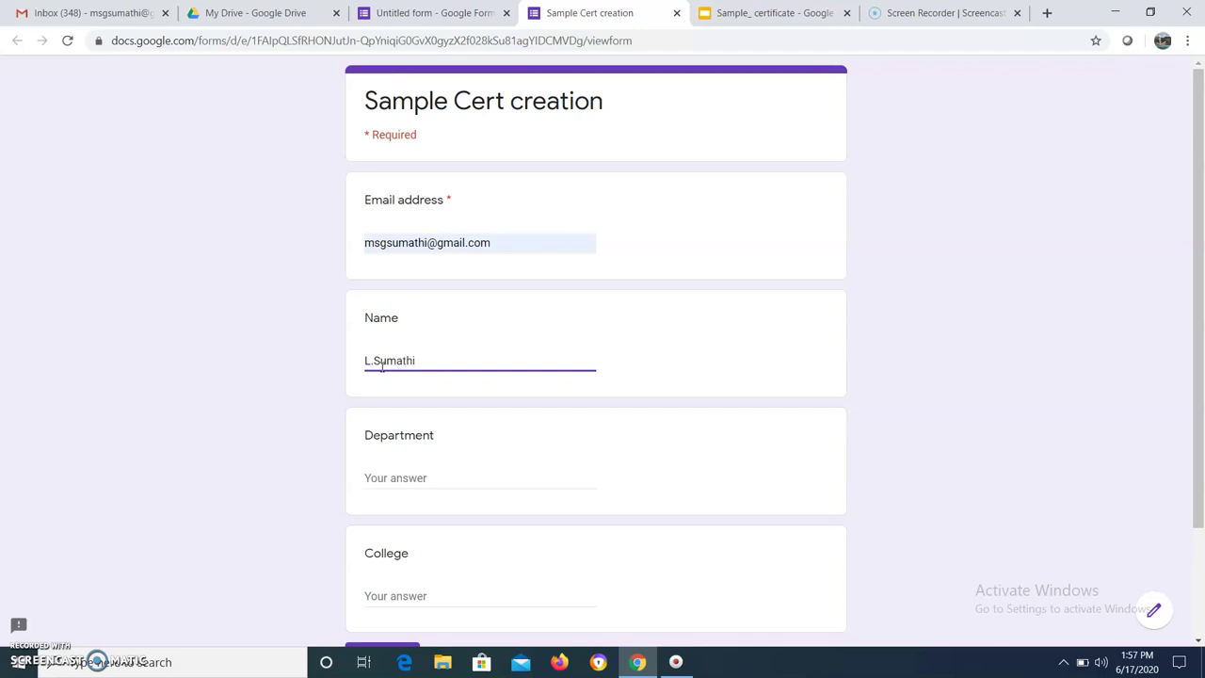
{"action": "left_click", "coordinate": [380, 475]}
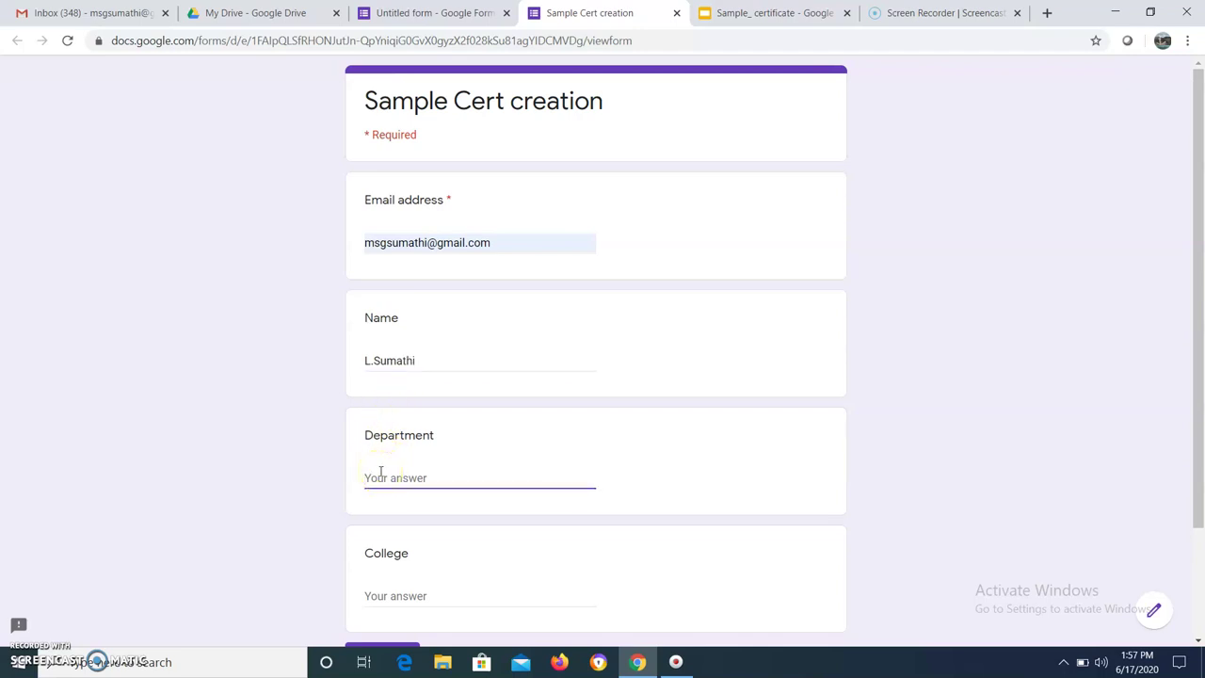
{"action": "left_click", "coordinate": [388, 593]}
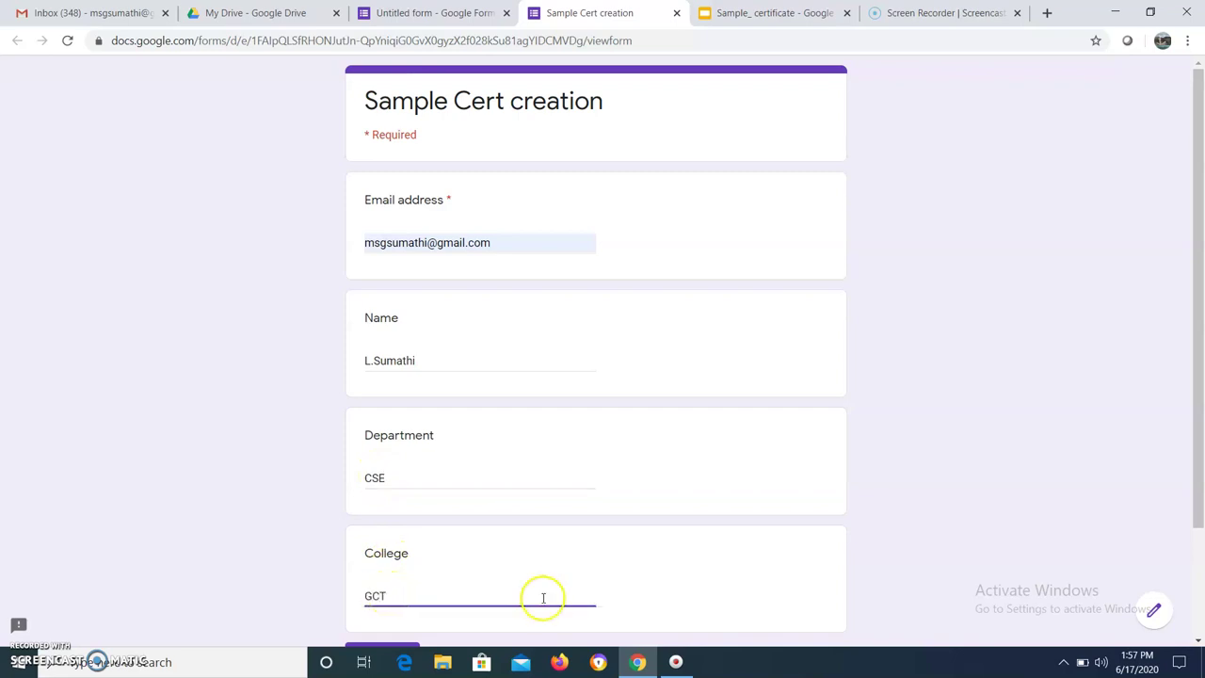
{"action": "left_click_drag", "start_coordinate": [1191, 506], "coordinate": [1193, 607]}
{"action": "left_click", "coordinate": [377, 520]}
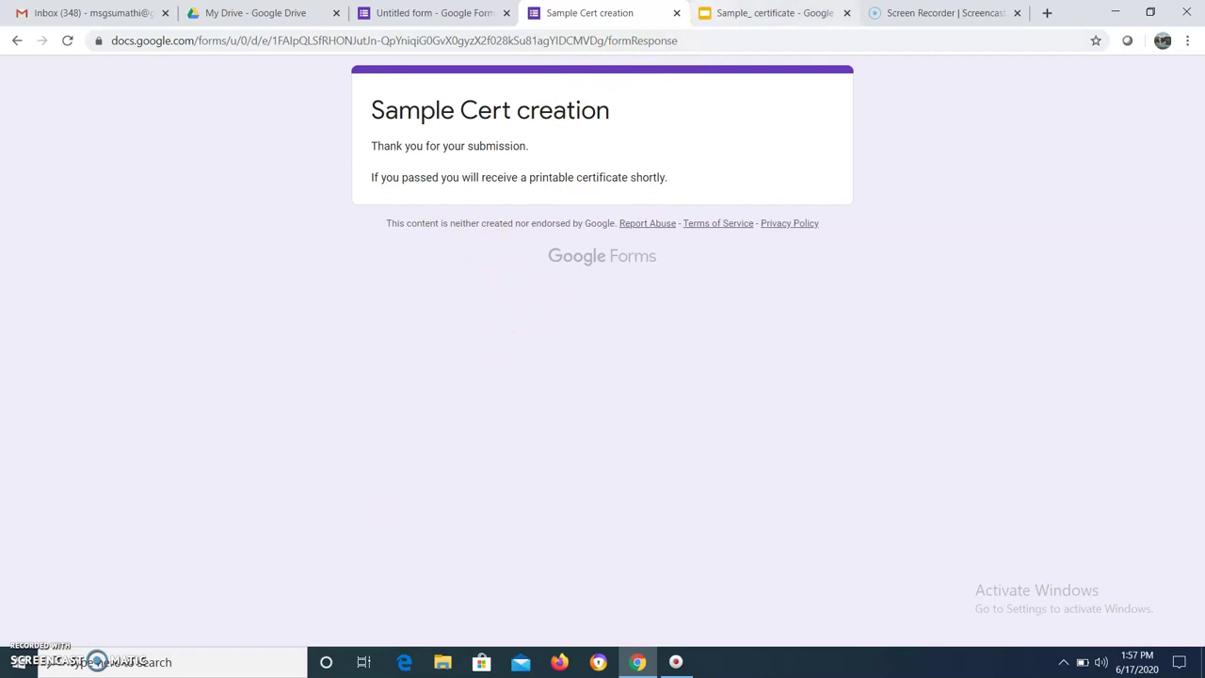
{"action": "left_click", "coordinate": [676, 13]}
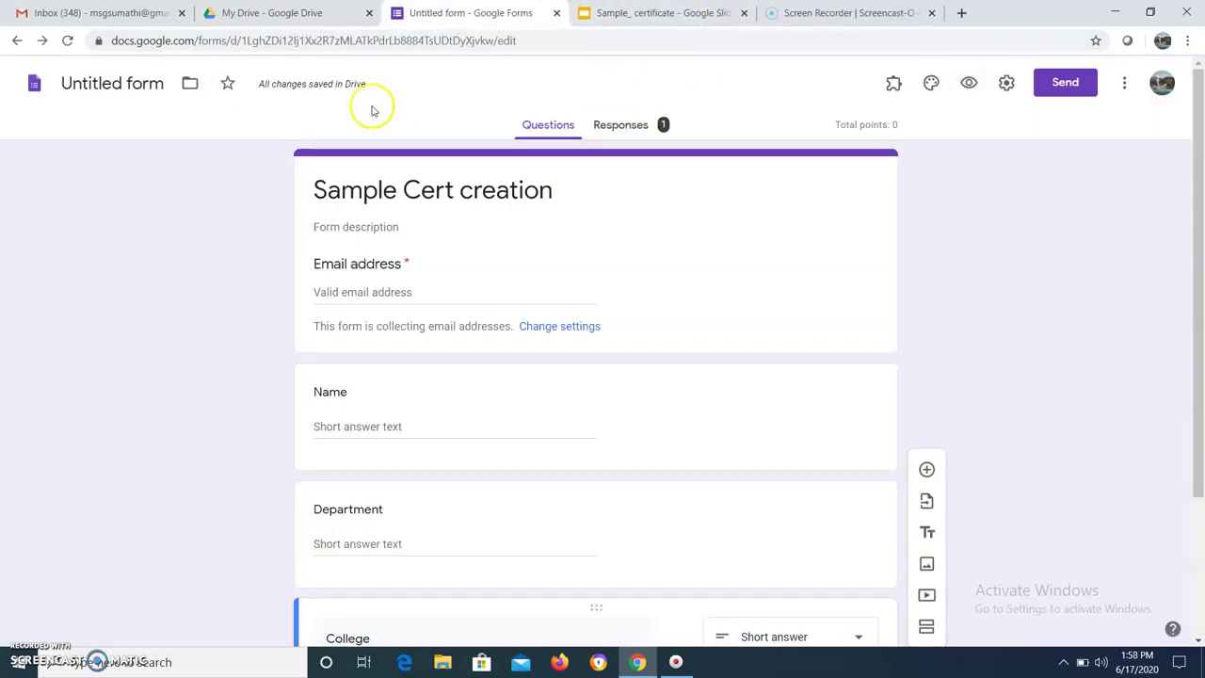
Reload Gmail until the new certificate emails arrive, bringing unread messages to 350
{"action": "left_click", "coordinate": [144, 16]}
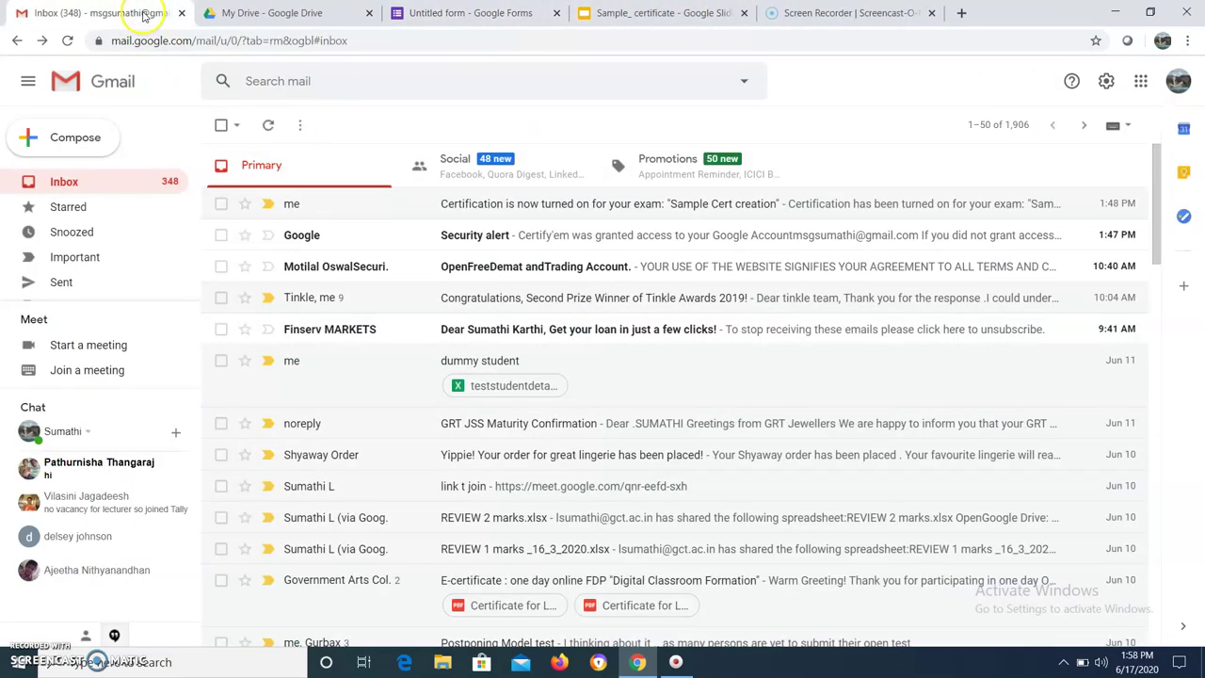
{"action": "left_click", "coordinate": [69, 42]}
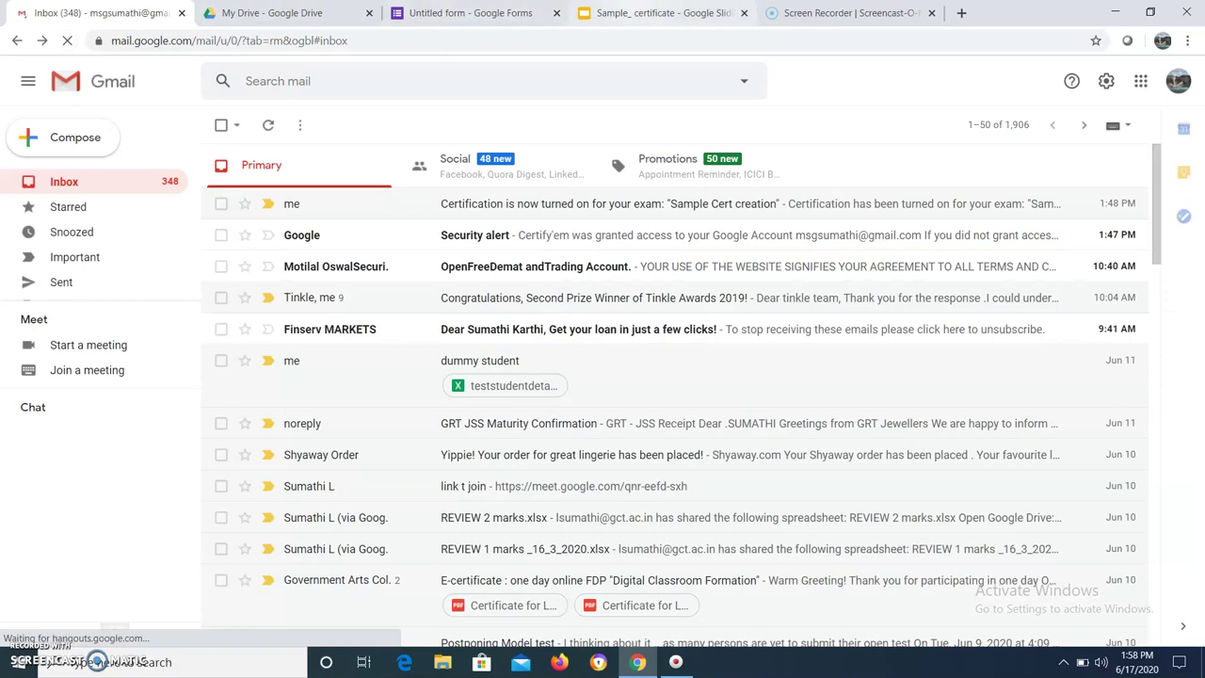
{"action": "left_click", "coordinate": [649, 17]}
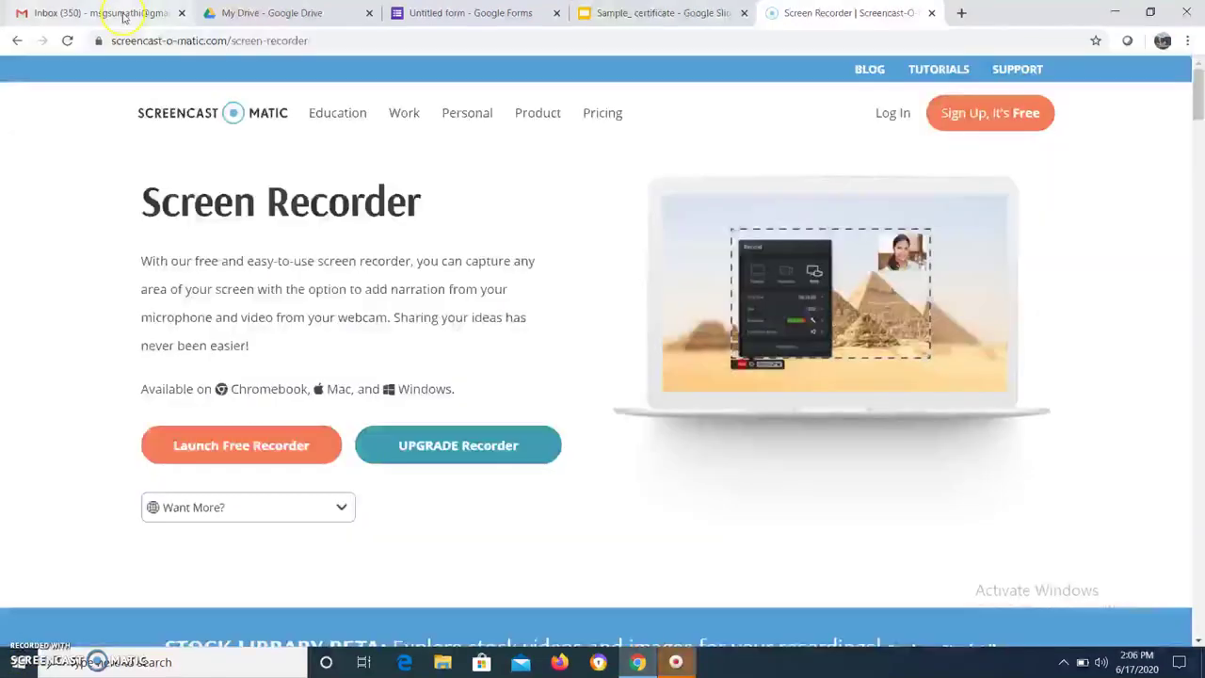
{"action": "left_click", "coordinate": [122, 15]}
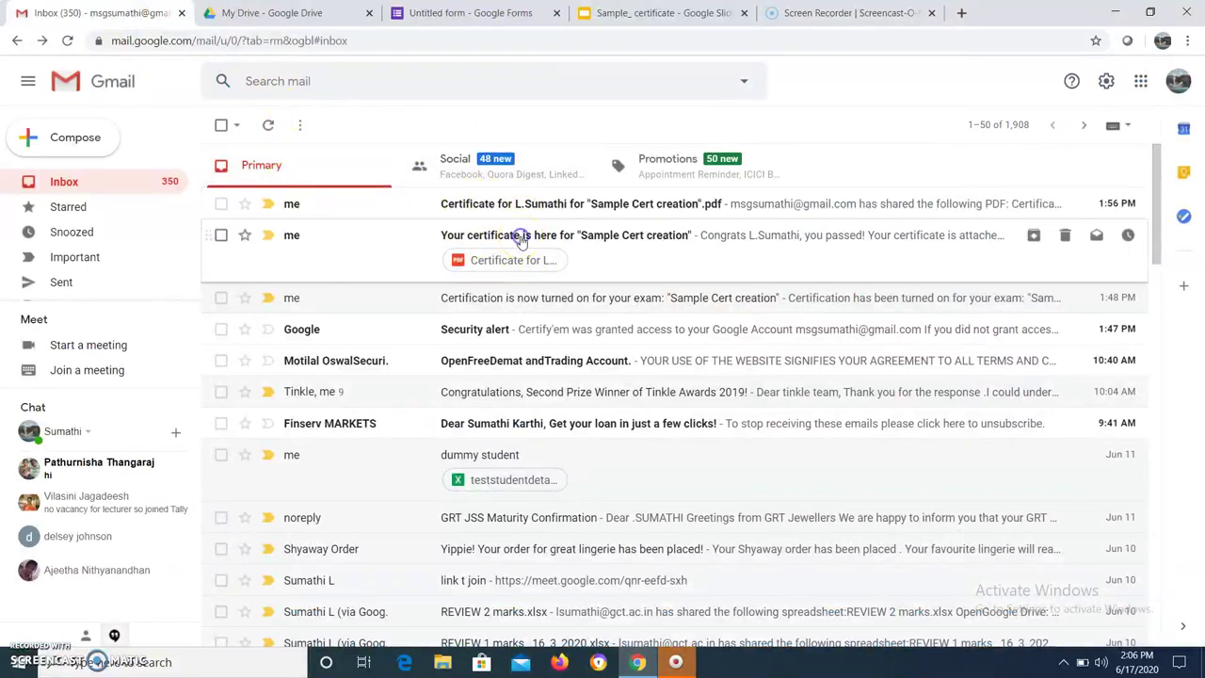
Open the 'Your certificate is here' email, preview its PDF certificate, and return to the inbox
{"action": "left_click", "coordinate": [520, 240]}
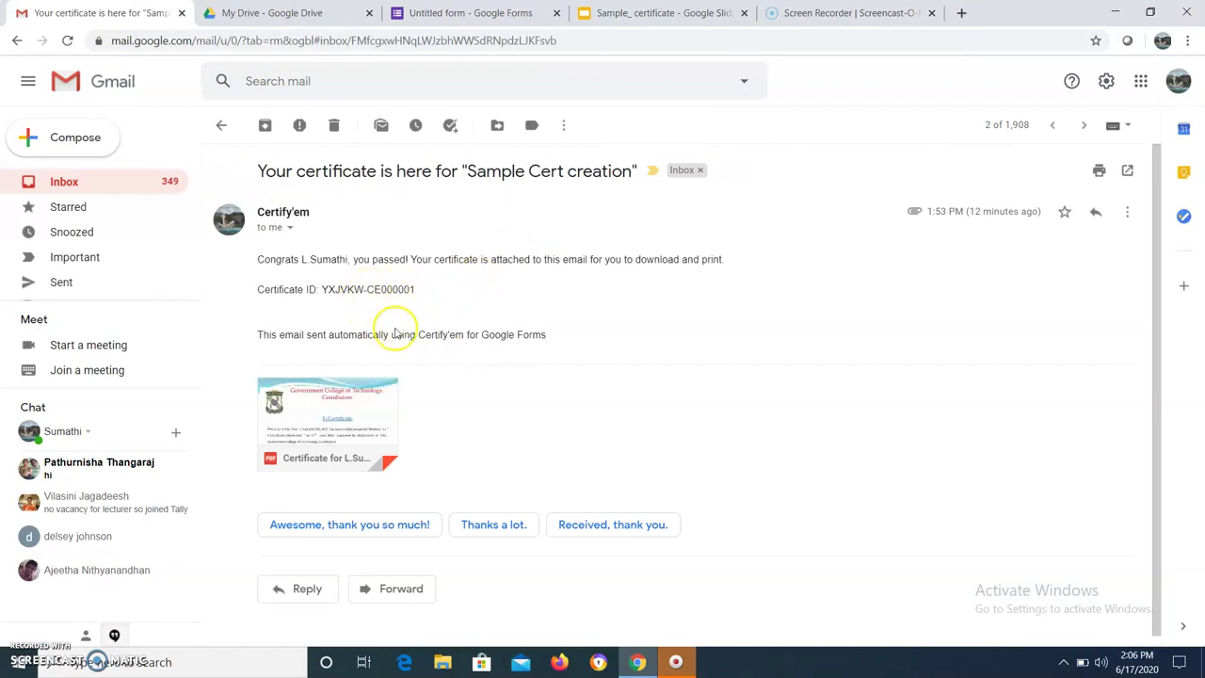
{"action": "left_click", "coordinate": [341, 411]}
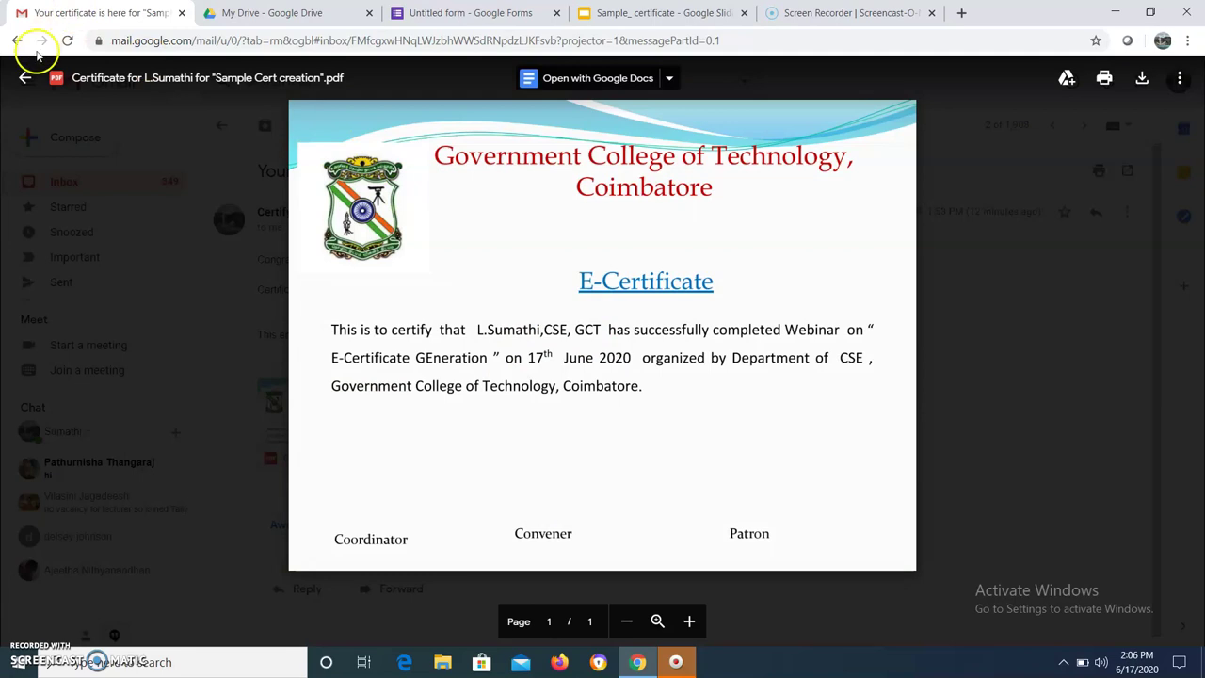
{"action": "left_click", "coordinate": [25, 81]}
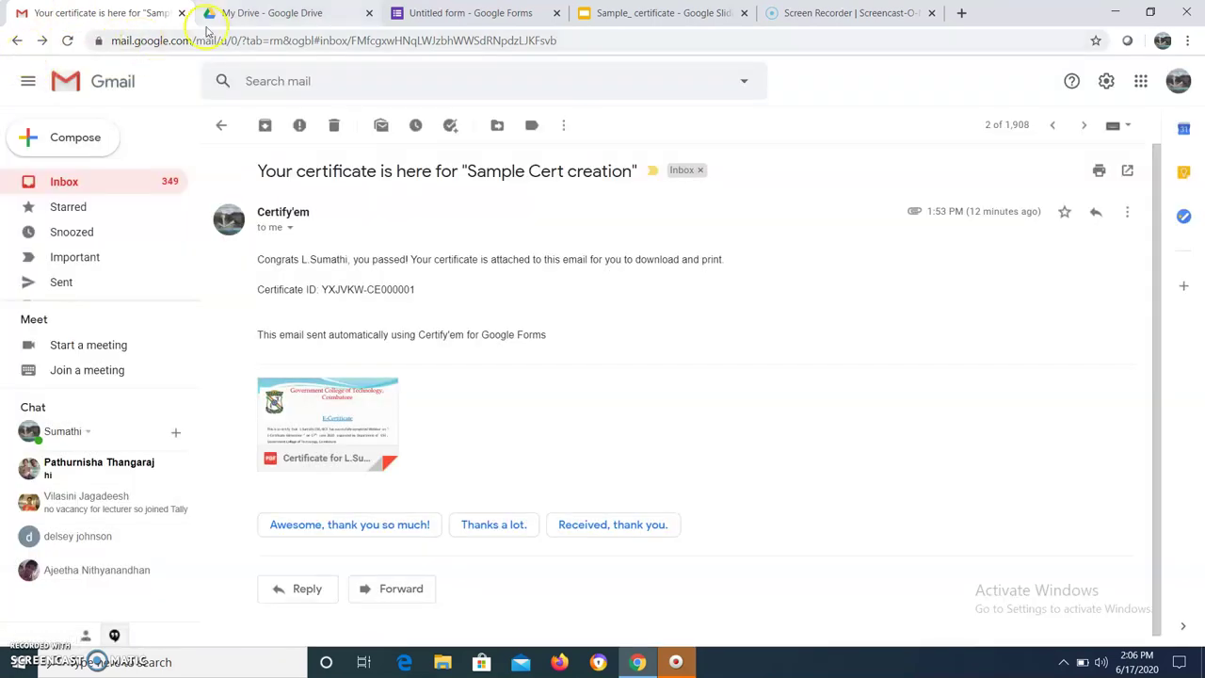
{"action": "left_click", "coordinate": [15, 41]}
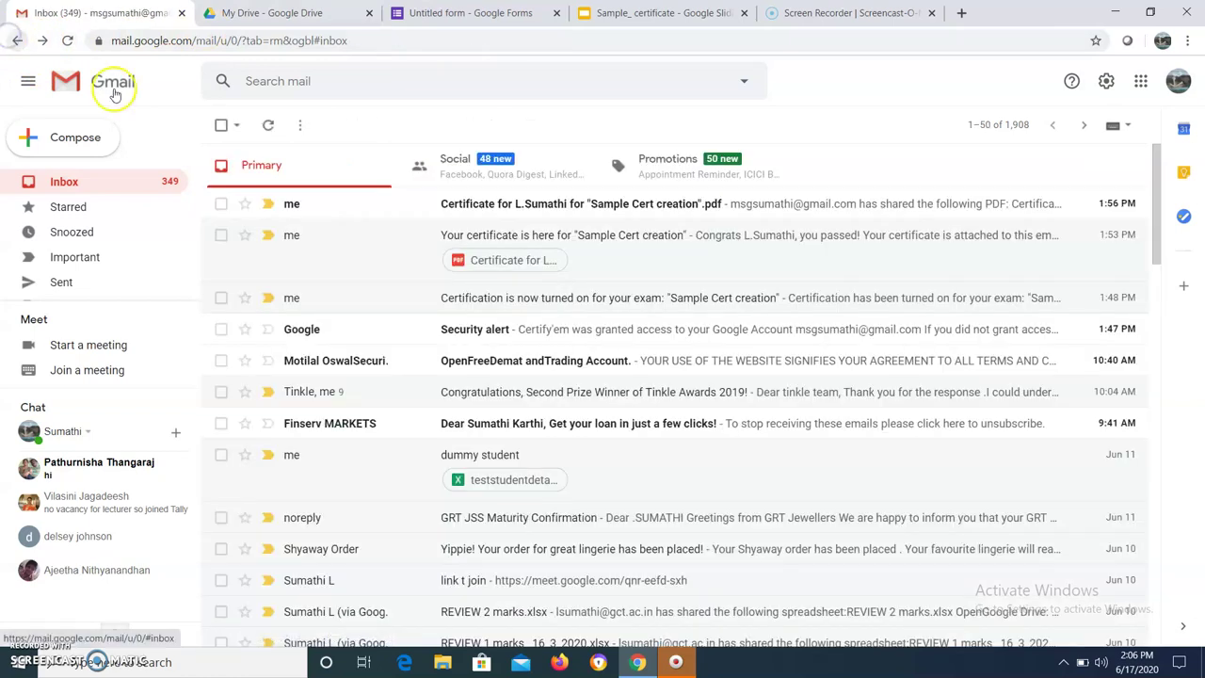
Preview the shared certificate PDF in Gmail, confirm it shows the filled-in GCT E-Certificate, and return to the inbox
{"action": "left_click", "coordinate": [541, 206]}
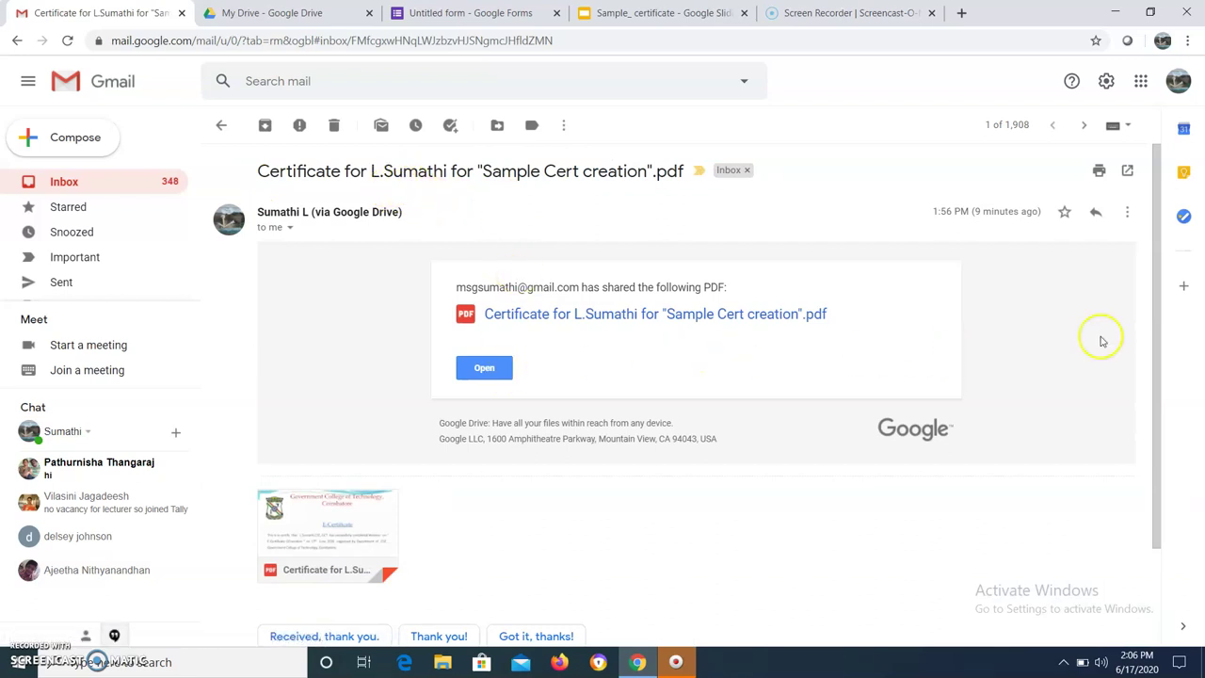
{"action": "left_click_drag", "start_coordinate": [1159, 336], "coordinate": [1172, 396]}
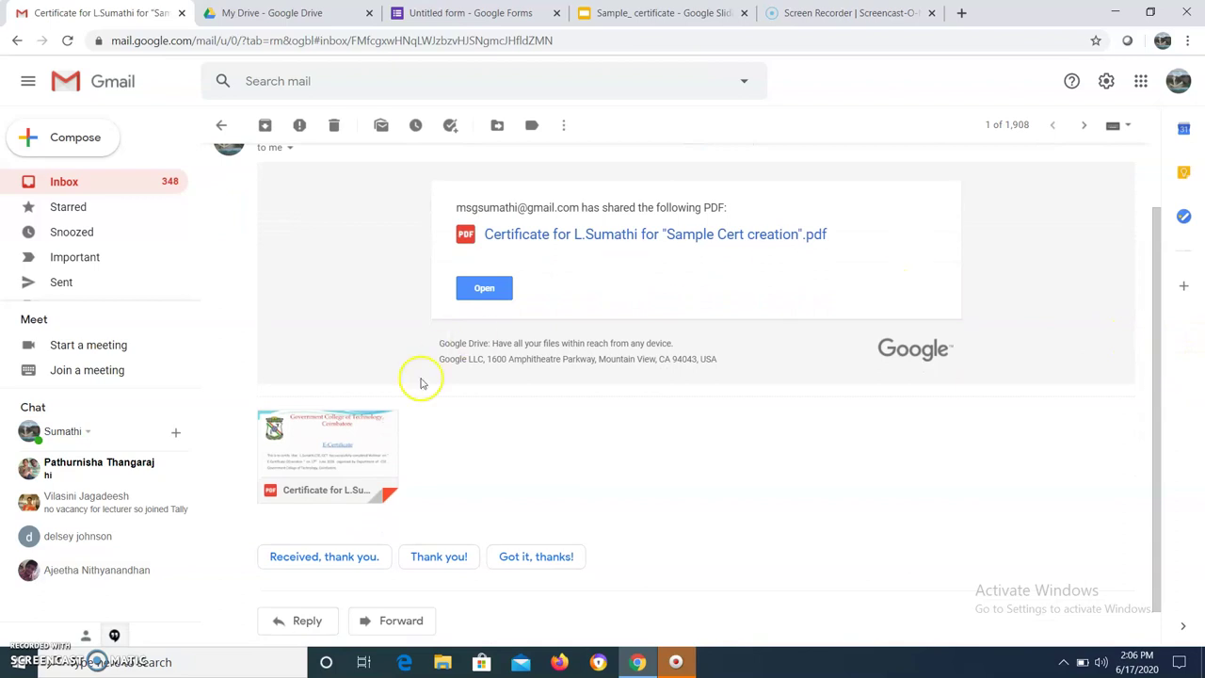
{"action": "left_click", "coordinate": [337, 445]}
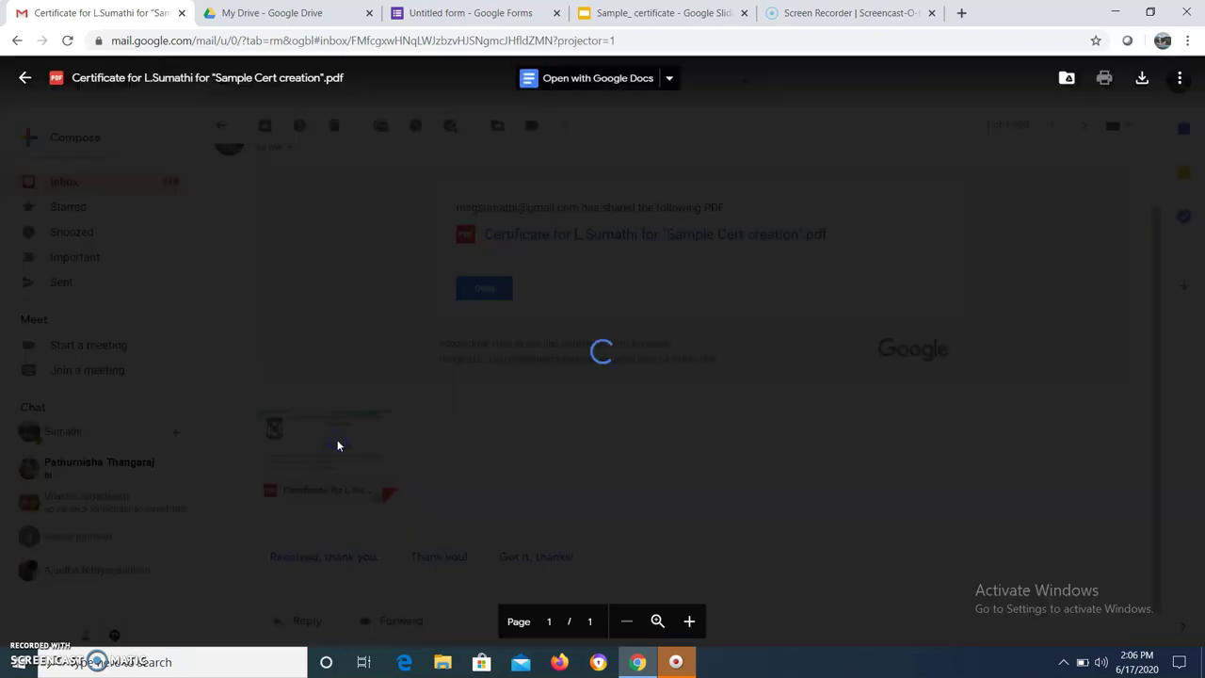
{"action": "left_click", "coordinate": [25, 78]}
{"action": "left_click", "coordinate": [17, 40]}
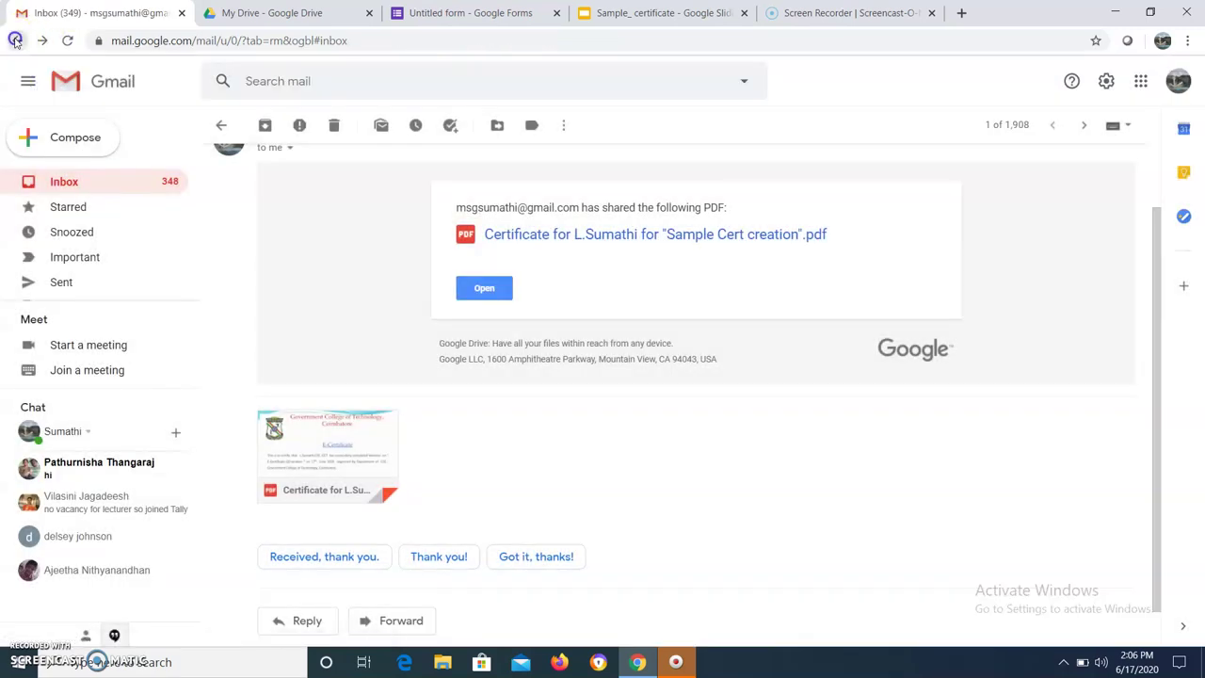